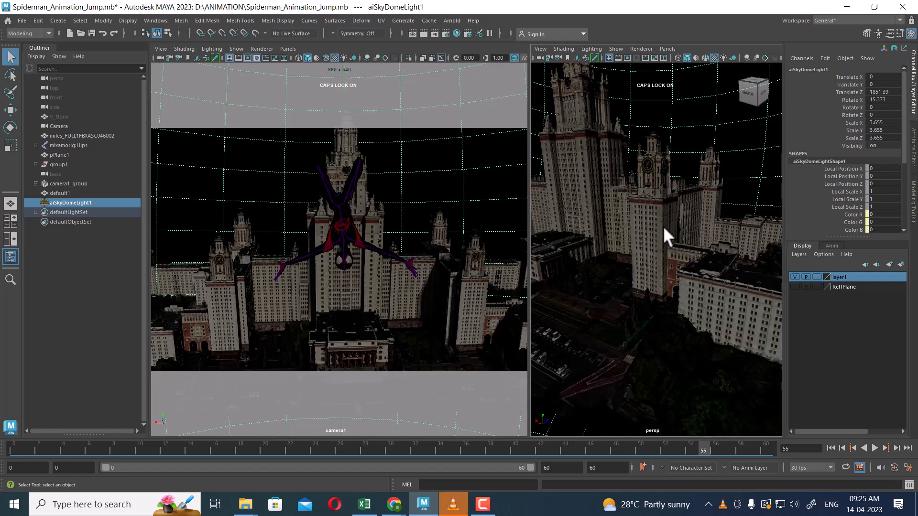
# Step: Play the jump animation from the first frame through camera1 and stop playback
pyautogui.click(831, 447)
pyautogui.click(874, 448)
pyautogui.click(874, 447)
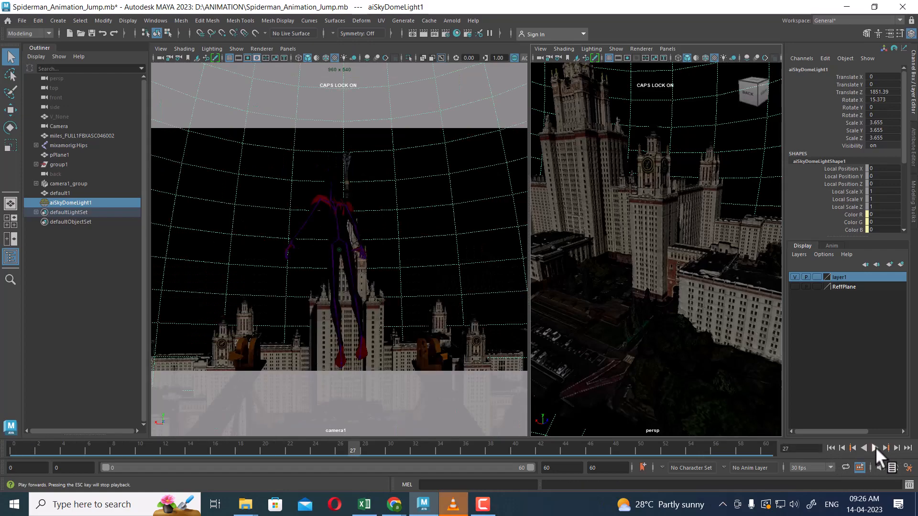
pyautogui.click(875, 448)
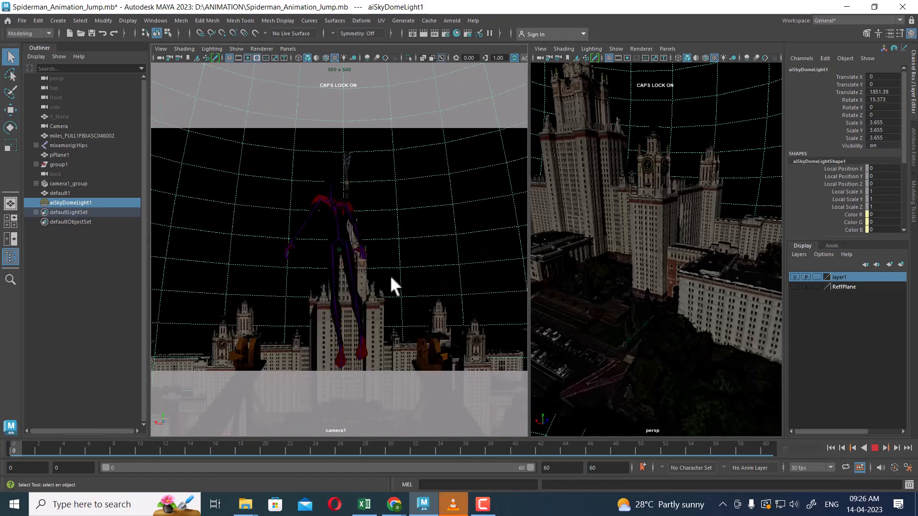
pyautogui.click(870, 446)
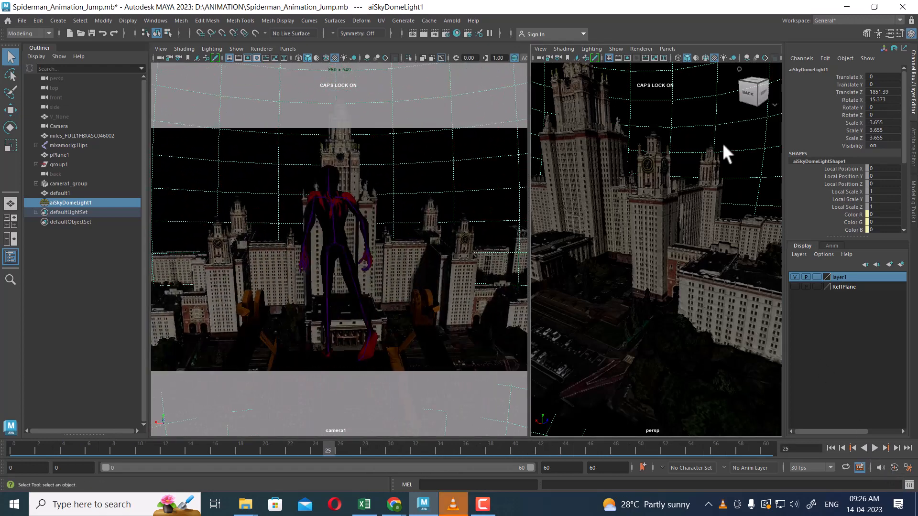
# Step: Hide aiSkyDomeLight1 and switch to the Animation workspace
pyautogui.press('h')
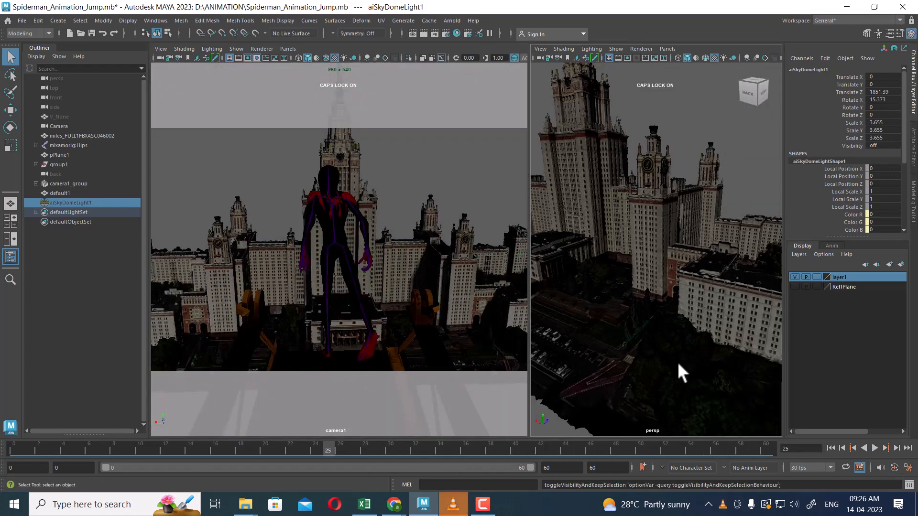
pyautogui.click(838, 20)
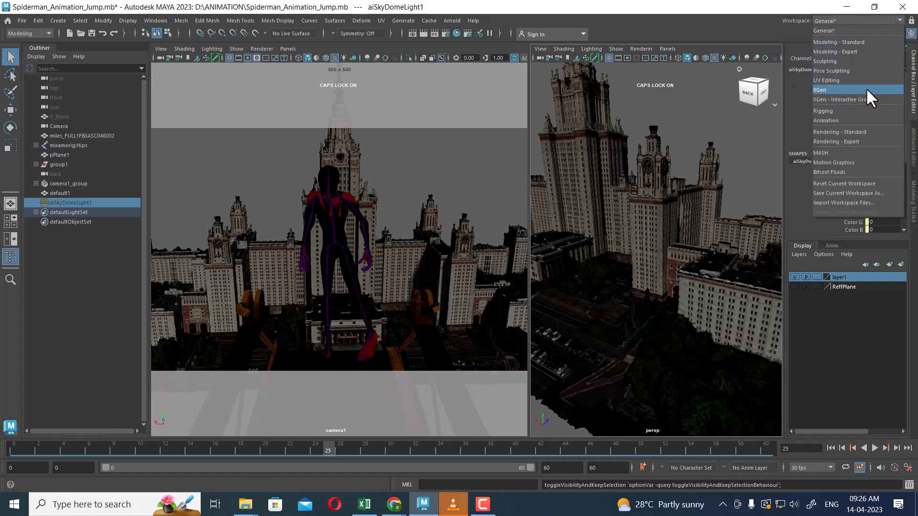
pyautogui.click(856, 120)
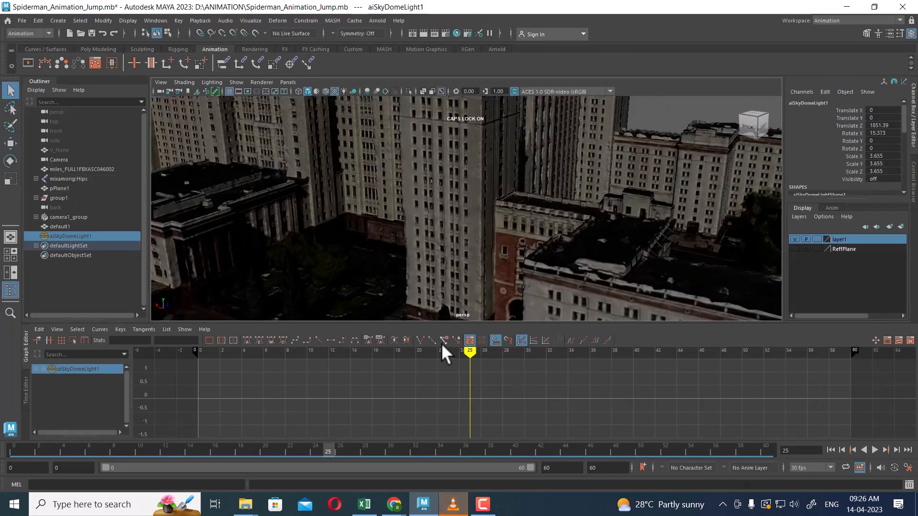
# Step: Set the viewport above the Graph Editor to look through camera1
pyautogui.click(289, 82)
pyautogui.moveTo(368, 92)
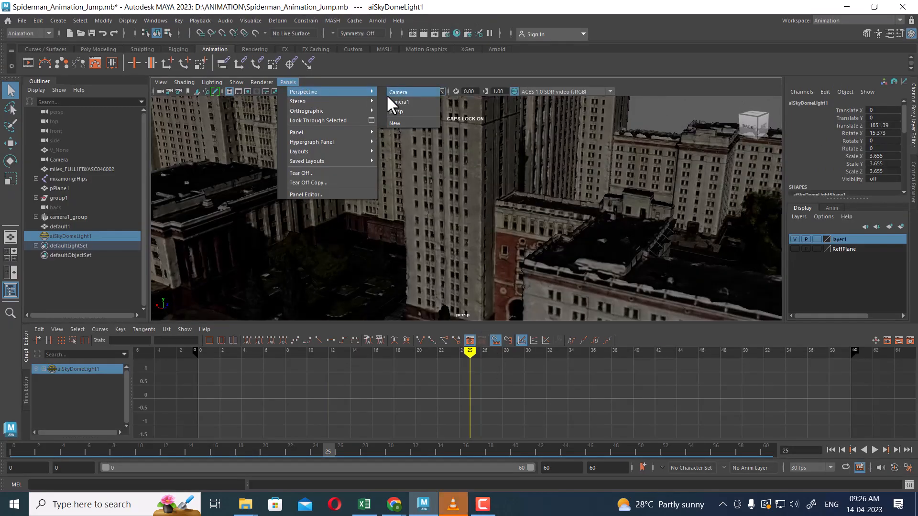
pyautogui.click(399, 92)
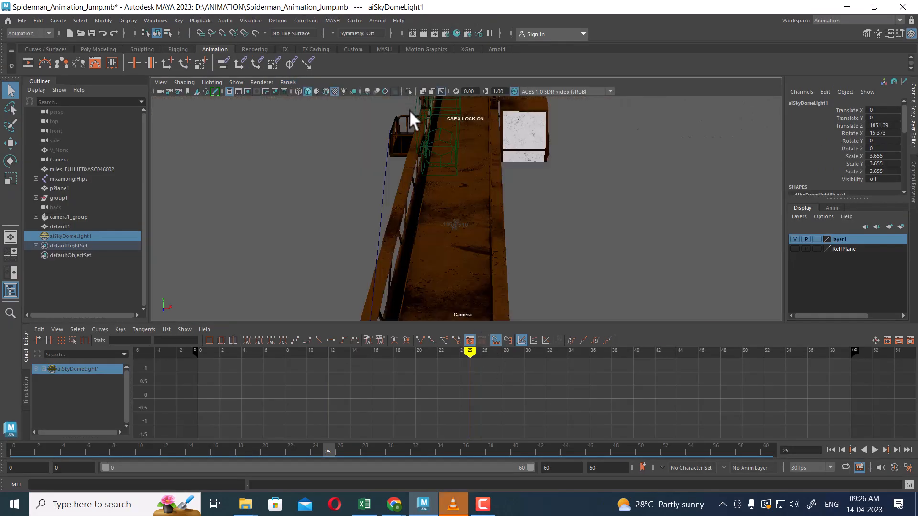
pyautogui.click(289, 82)
pyautogui.moveTo(317, 93)
pyautogui.click(404, 102)
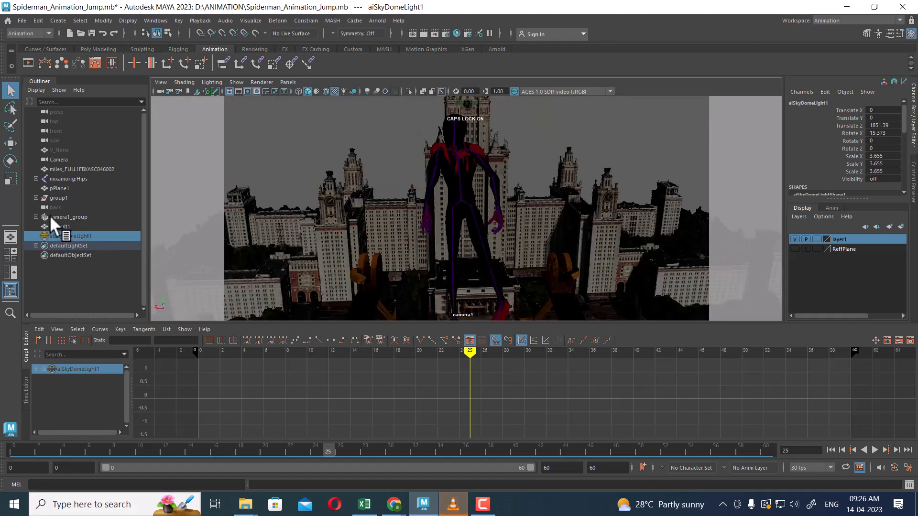
# Step: Show the animation curves of mixamorig:Hips, scrub the timeline to frame 15, and clear the selection
pyautogui.click(66, 179)
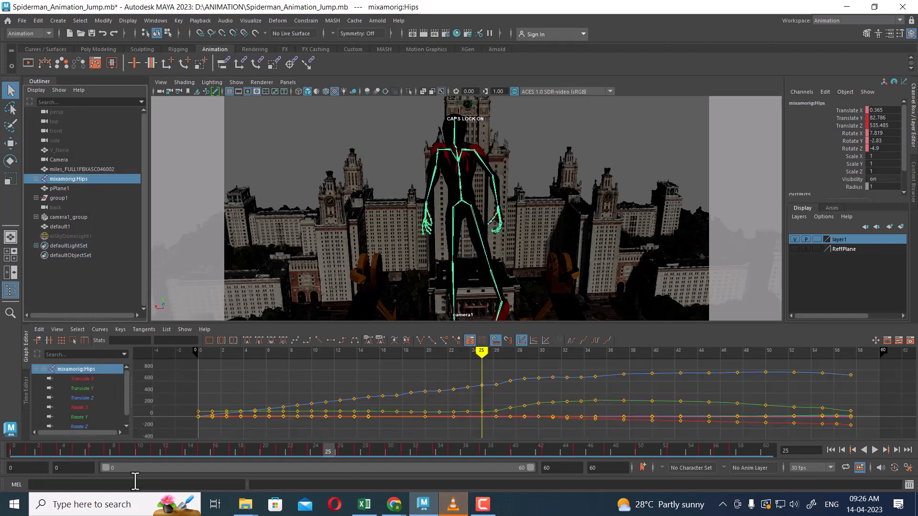
pyautogui.moveTo(127, 452); pyautogui.dragTo(200, 457)
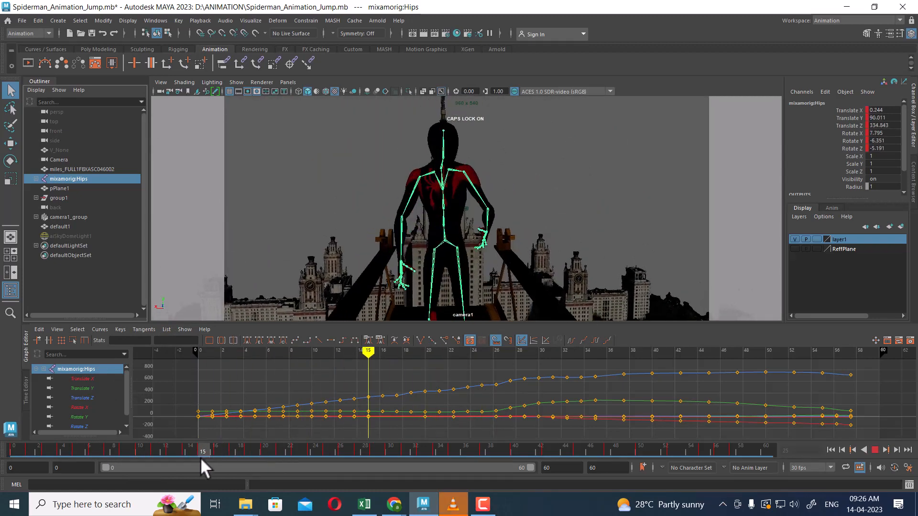
pyautogui.click(583, 266)
# Step: Replay the animation twice from the first frame through camera1 without anything selected
pyautogui.click(832, 450)
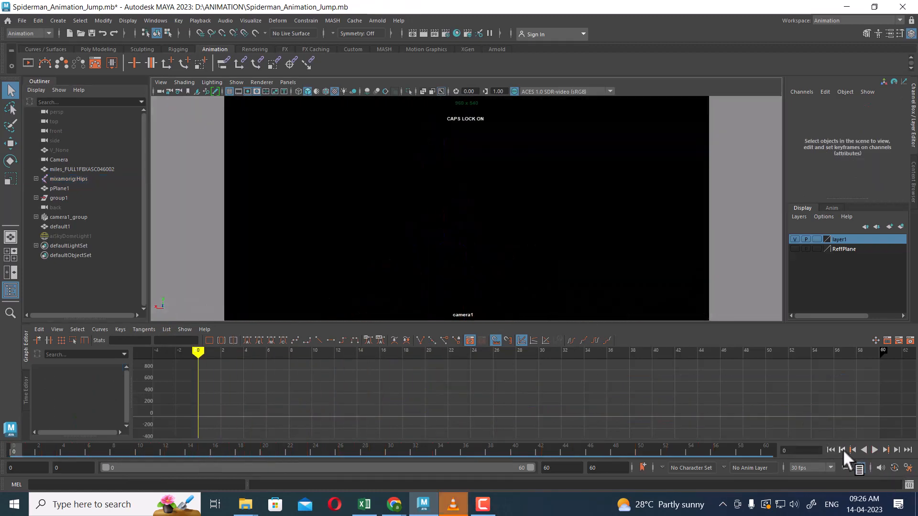
pyautogui.click(873, 450)
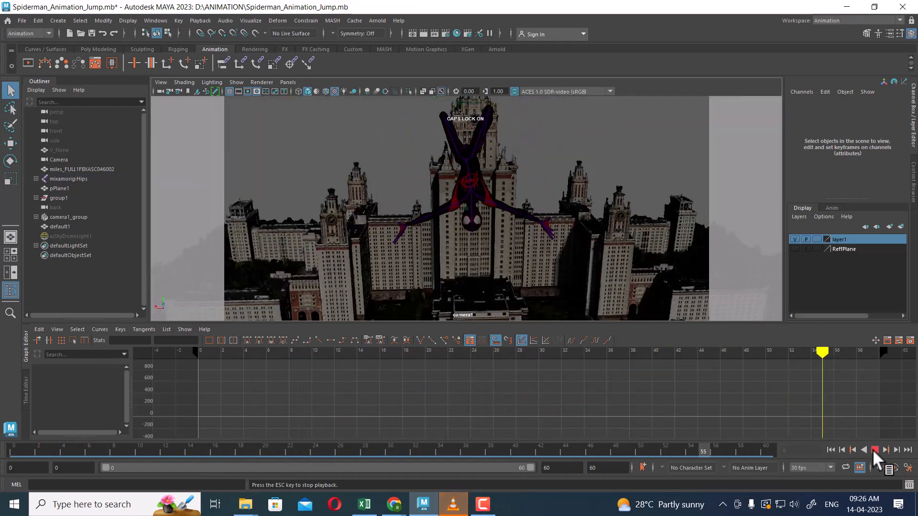
pyautogui.click(873, 451)
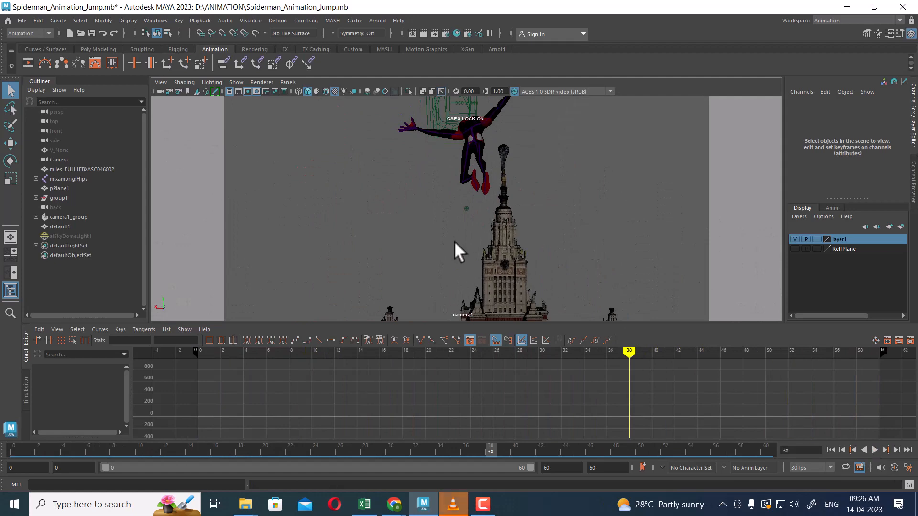
pyautogui.click(831, 450)
pyautogui.click(874, 450)
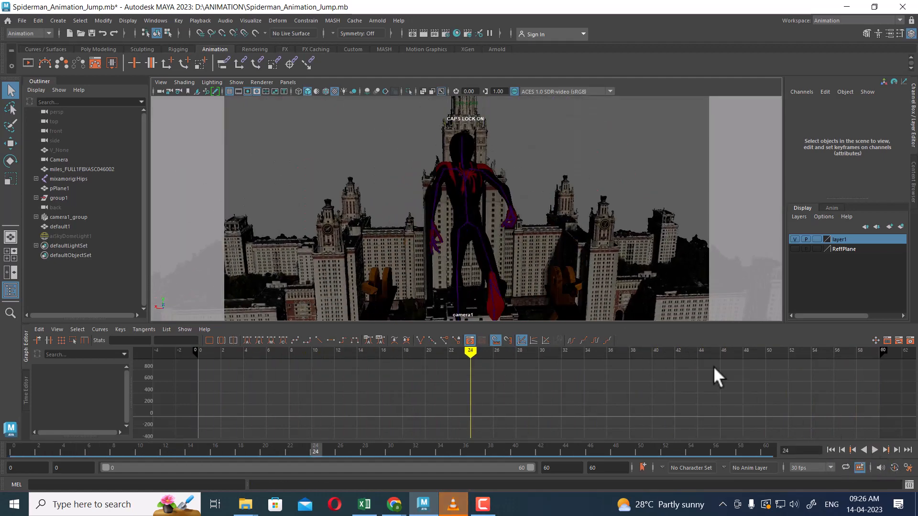
# Step: Select mixamorig:Hips and enable the display of all object types in the camera1 viewport
pyautogui.click(79, 178)
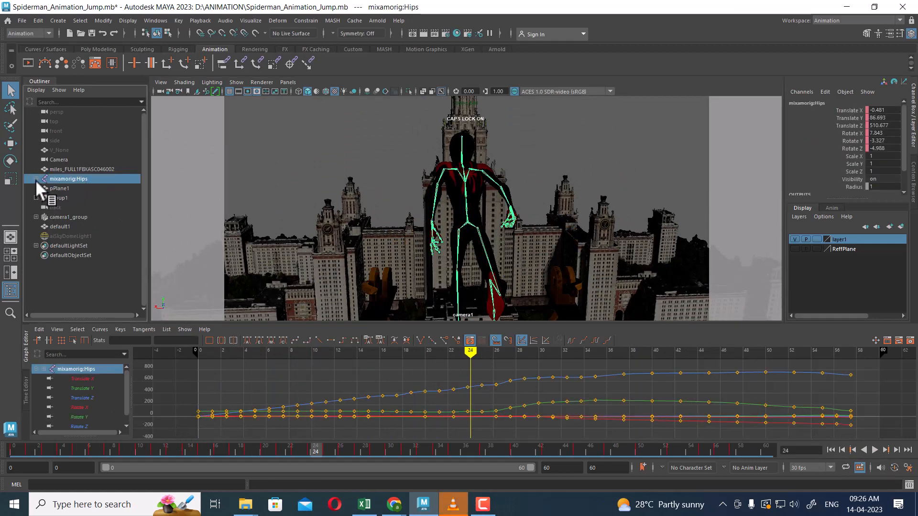
pyautogui.click(236, 82)
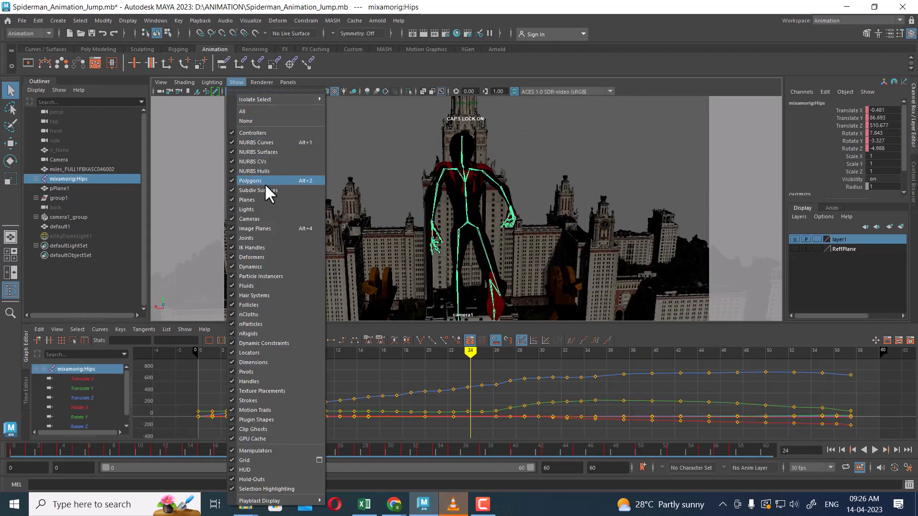
pyautogui.click(284, 111)
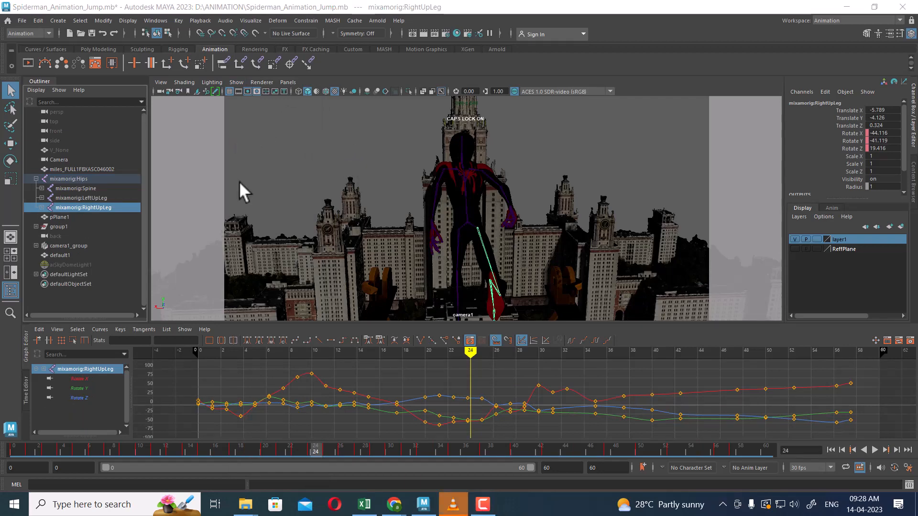
# Step: Reselect mixamorig:Hips, enlarge the Graph Editor, and scrub its curves to frame 13
pyautogui.click(76, 177)
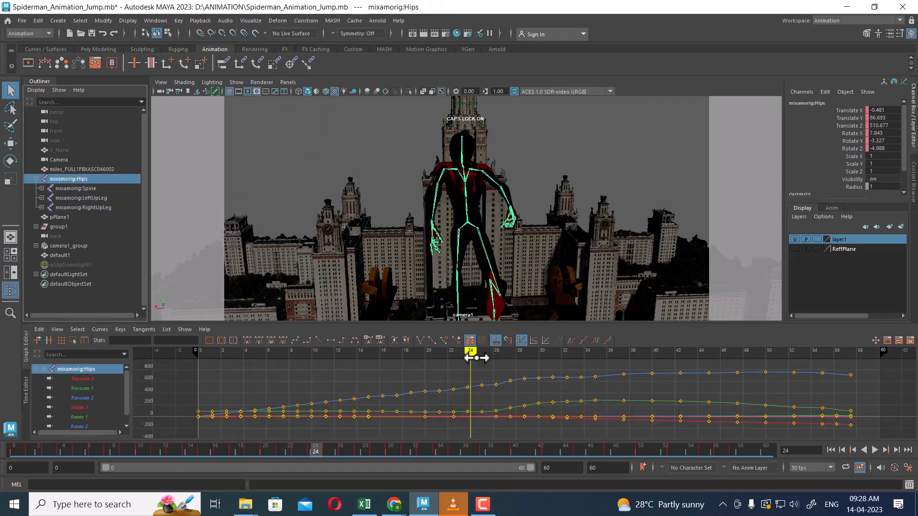
pyautogui.moveTo(467, 354)
pyautogui.mouseDown()
pyautogui.moveTo(266, 380)
pyautogui.moveTo(751, 365)
pyautogui.moveTo(258, 362)
pyautogui.moveTo(377, 363)
pyautogui.mouseUp()
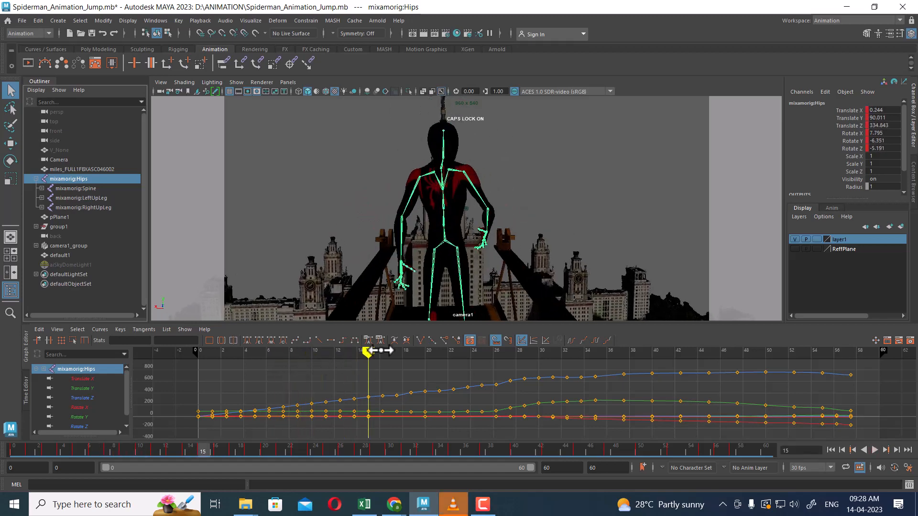
pyautogui.moveTo(422, 321); pyautogui.dragTo(422, 218)
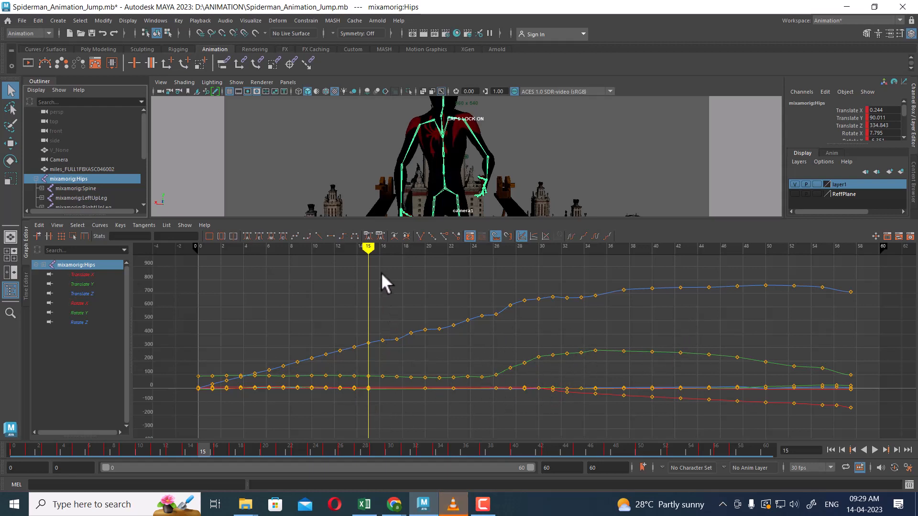
pyautogui.moveTo(371, 248); pyautogui.dragTo(347, 255)
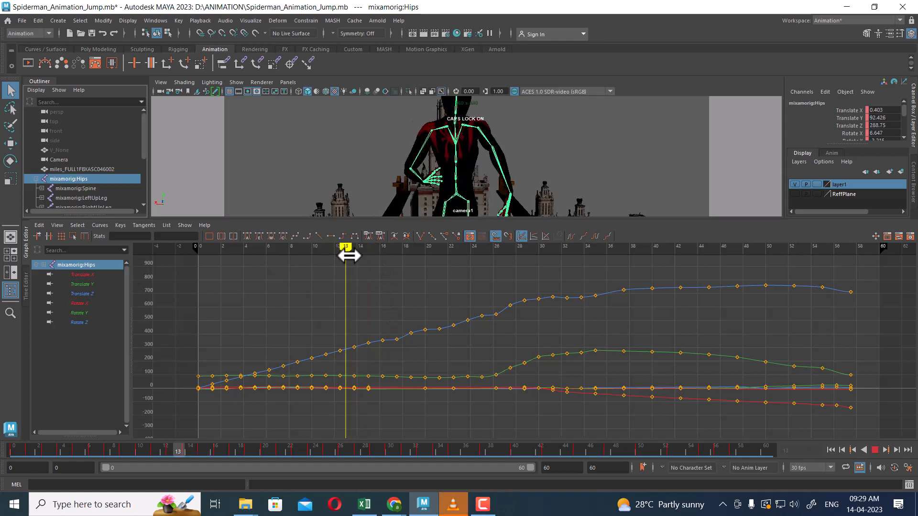
# Step: Hide the status line and shelf, and give the camera1 viewport more height above the Graph Editor
pyautogui.hotkey('ctrl', 'space')
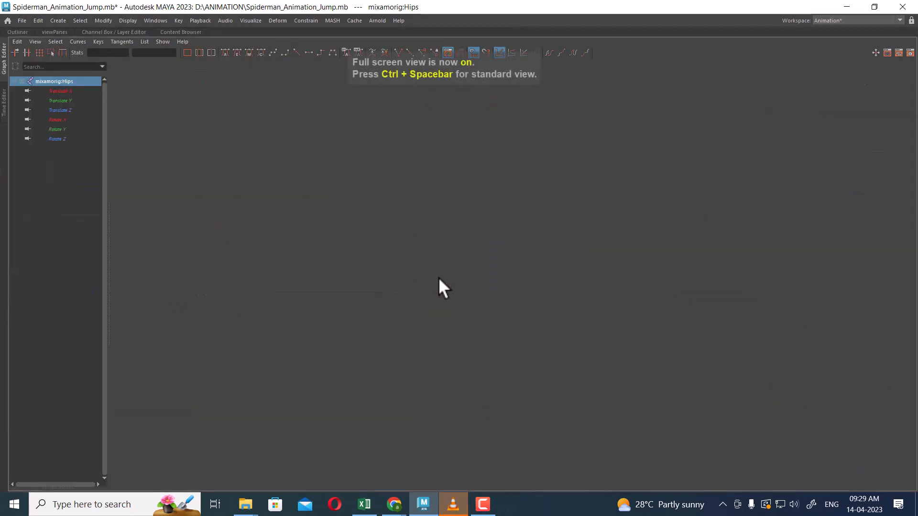
pyautogui.hotkey('ctrl', 'space')
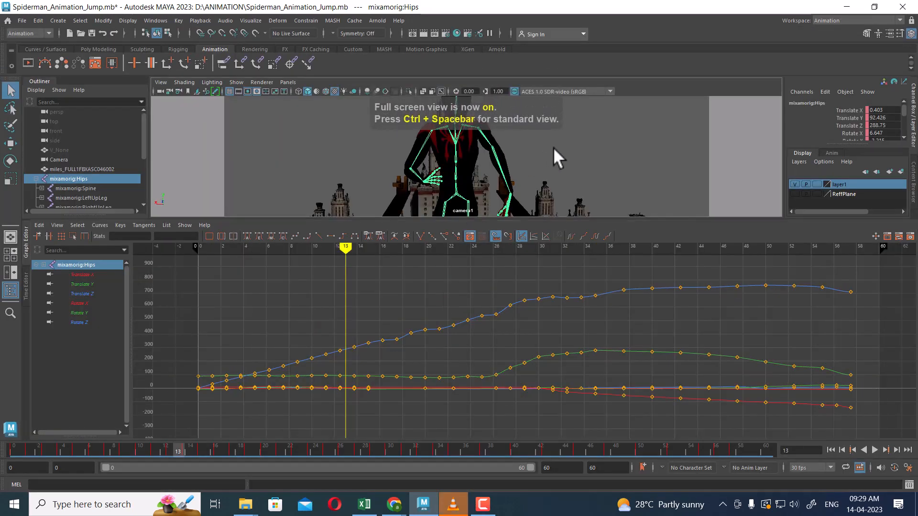
pyautogui.click(553, 147)
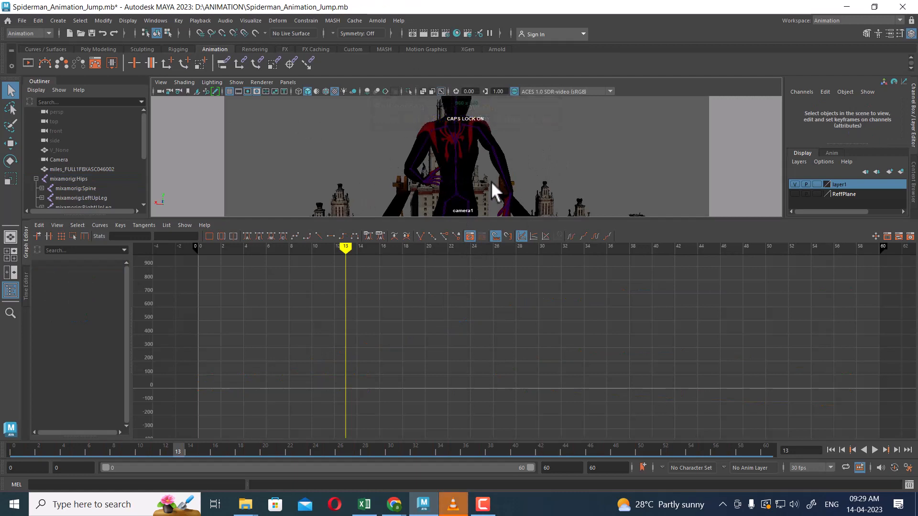
pyautogui.press('space')
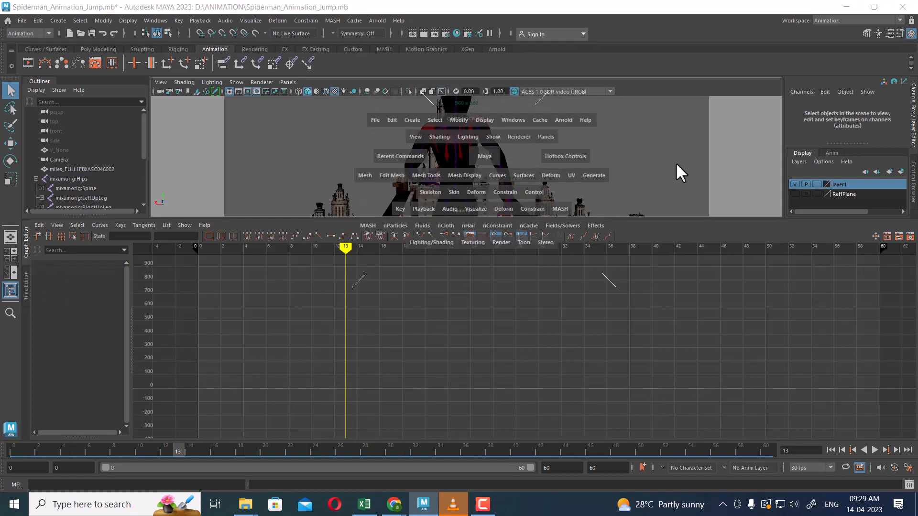
pyautogui.click(675, 162)
pyautogui.moveTo(675, 162); pyautogui.dragTo(736, 130)
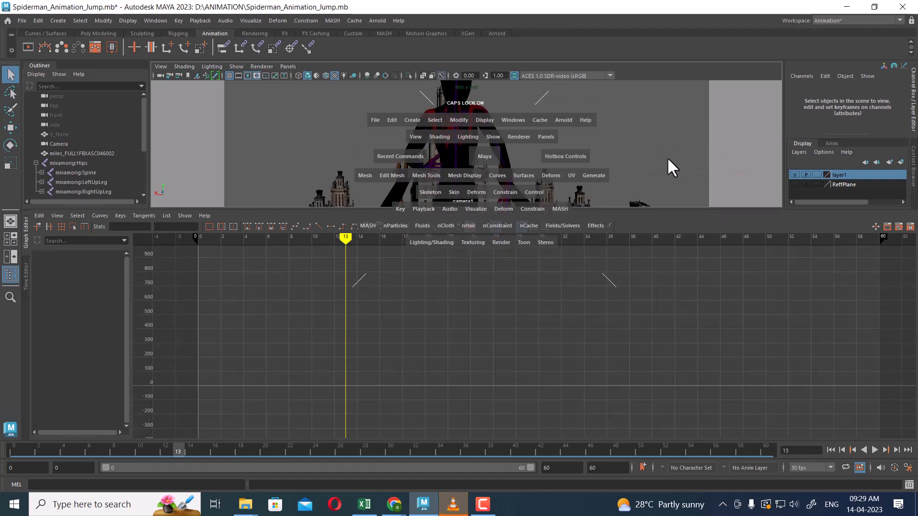
pyautogui.click(664, 155)
pyautogui.moveTo(664, 155); pyautogui.dragTo(619, 156)
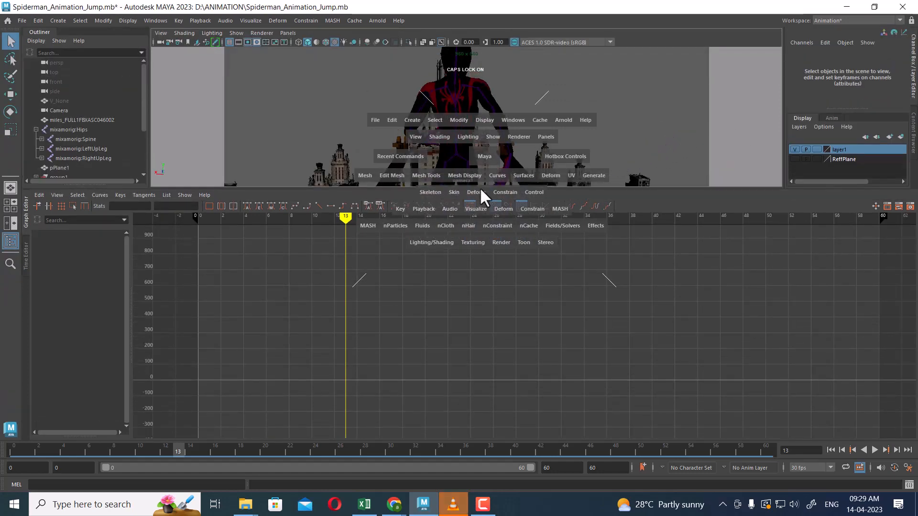
pyautogui.moveTo(621, 190); pyautogui.dragTo(625, 248)
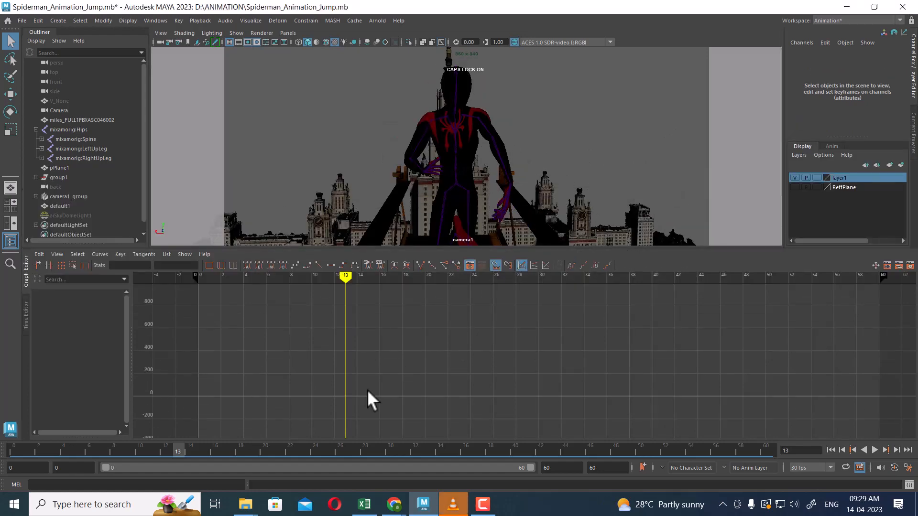
# Step: Isolate the Translate X curve of mixamorig:Hips in the Graph Editor and scrub to frame 21
pyautogui.click(69, 130)
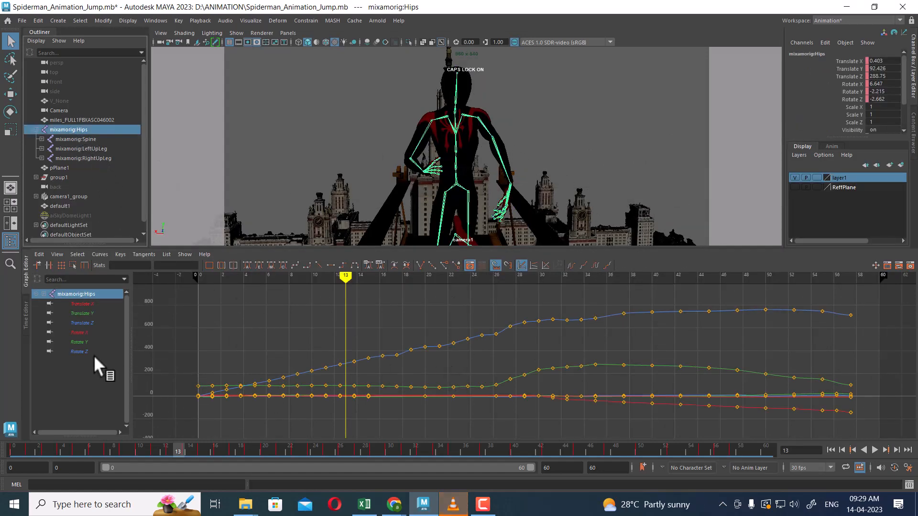
pyautogui.click(76, 304)
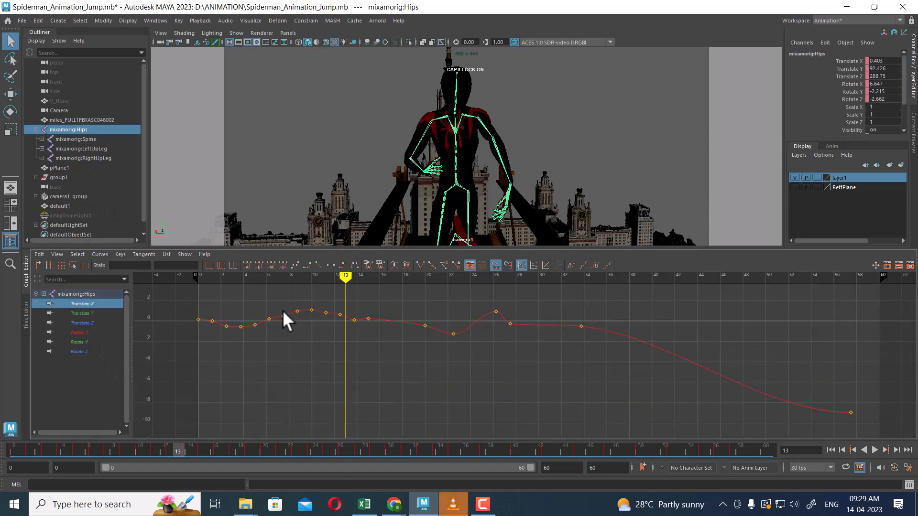
pyautogui.moveTo(346, 277)
pyautogui.mouseDown()
pyautogui.moveTo(290, 282)
pyautogui.moveTo(436, 287)
pyautogui.mouseUp()
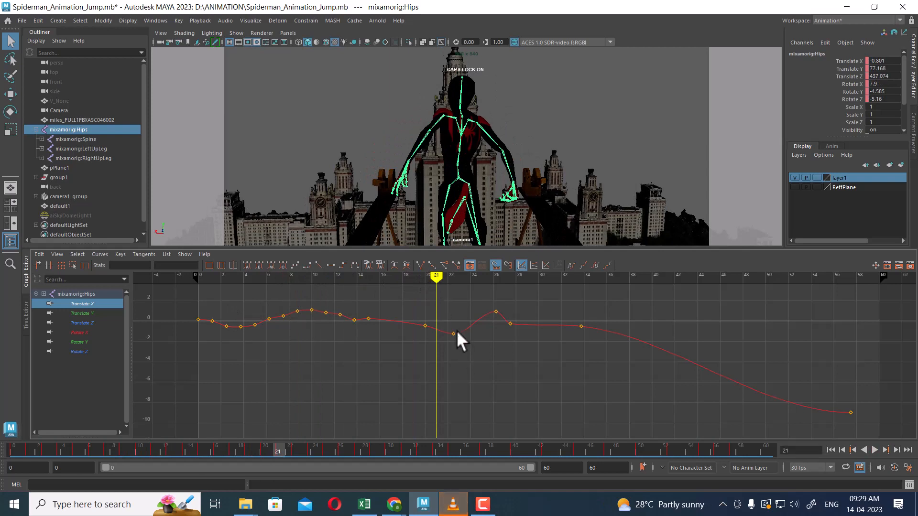
# Step: Try moving the Translate X key just after frame 21 to frame 22 at about -2.4, and undo it
pyautogui.moveTo(452, 334); pyautogui.dragTo(447, 354)
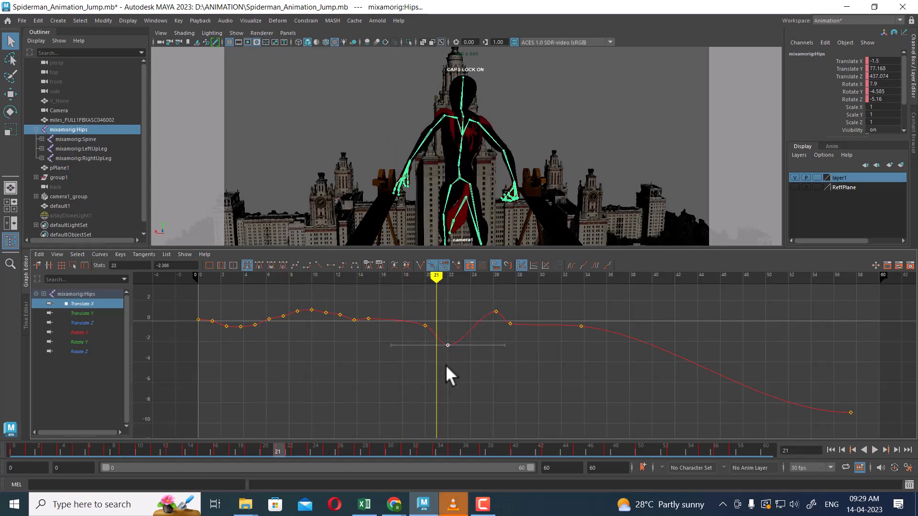
pyautogui.hotkey('ctrl', 'z')
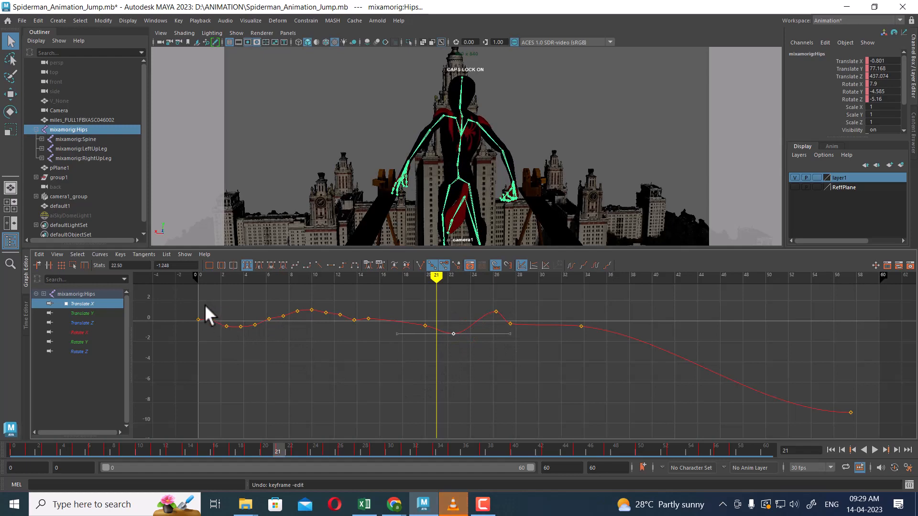
# Step: Scrub to frame 2, try deleting the Translate X key just before it, and undo the deletion
pyautogui.moveTo(435, 281)
pyautogui.mouseDown()
pyautogui.moveTo(215, 299)
pyautogui.moveTo(224, 297)
pyautogui.mouseUp()
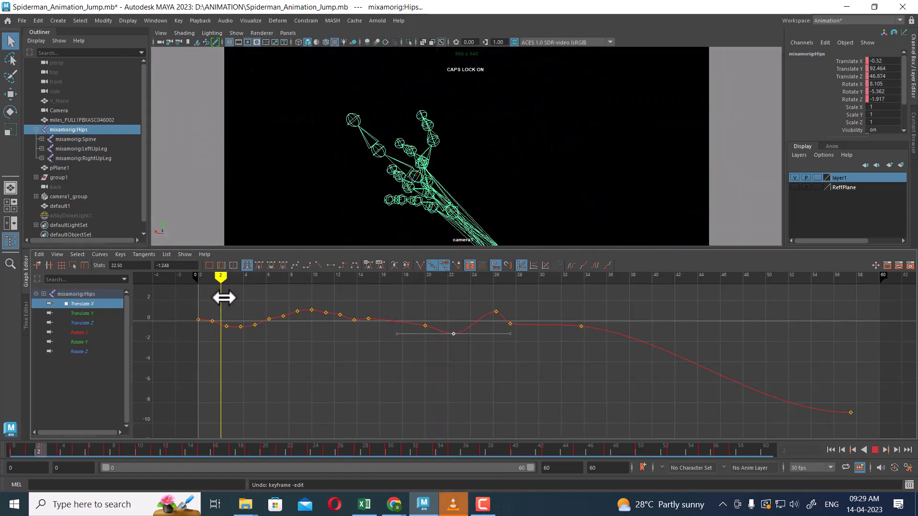
pyautogui.click(212, 321)
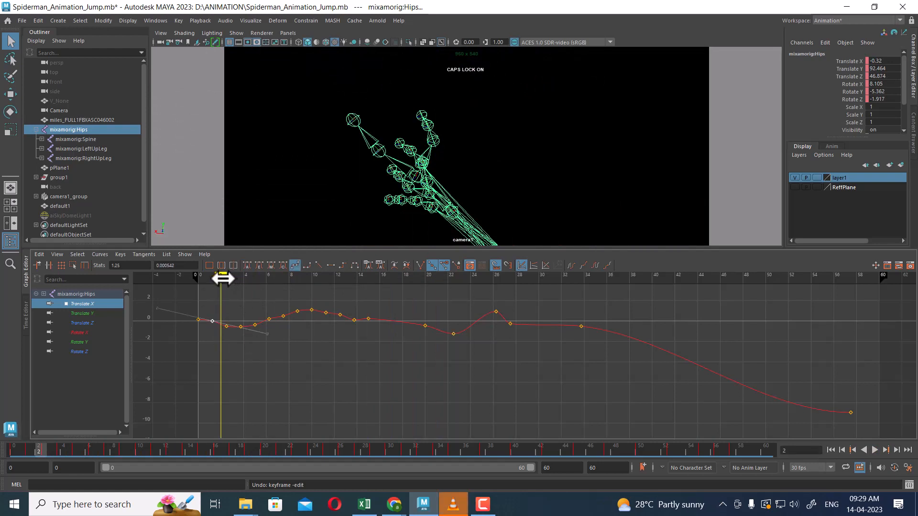
pyautogui.press('Delete')
pyautogui.hotkey('ctrl', 'z')
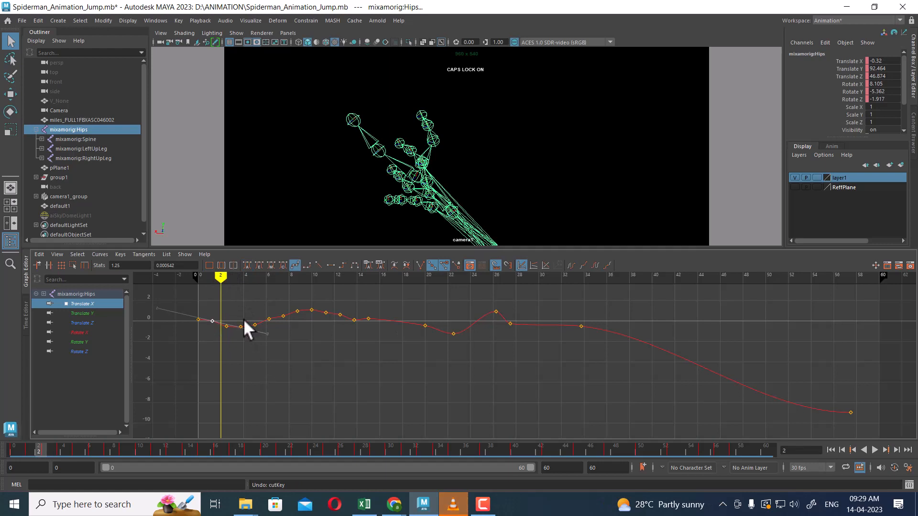
# Step: Apply Auto tangents to all Translate X keys of mixamorig:Hips except the last one, and clear the key selection
pyautogui.moveTo(784, 313); pyautogui.dragTo(221, 383)
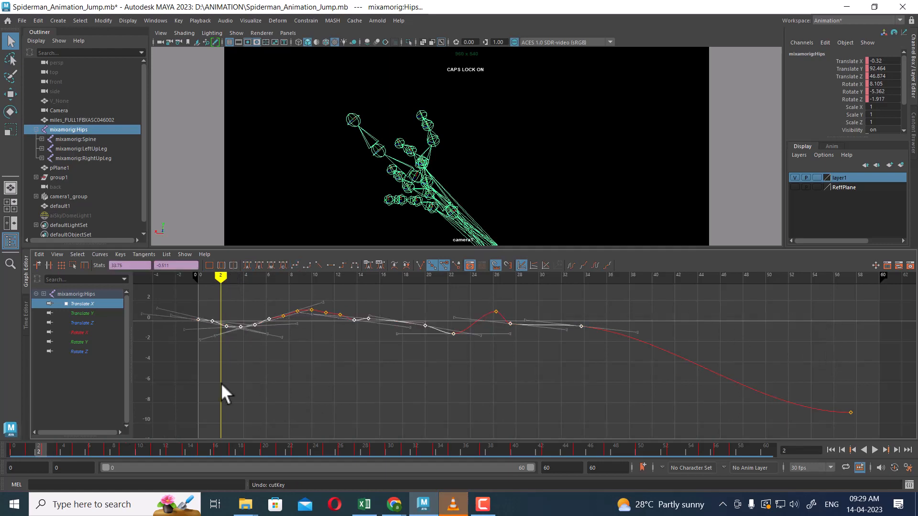
pyautogui.moveTo(195, 289); pyautogui.dragTo(664, 398)
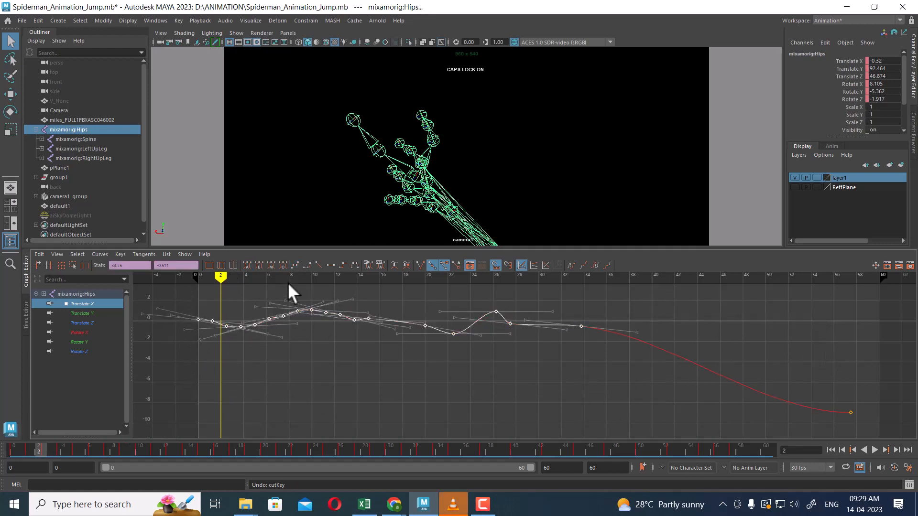
pyautogui.click(247, 264)
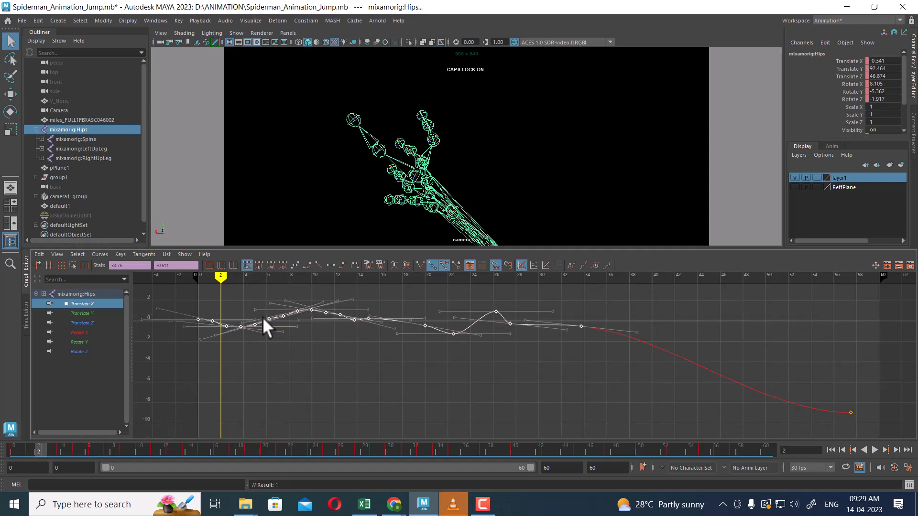
pyautogui.click(337, 407)
pyautogui.scroll(3, 317, 400)
pyautogui.scroll(1, 319, 401)
pyautogui.scroll(-3, 323, 394)
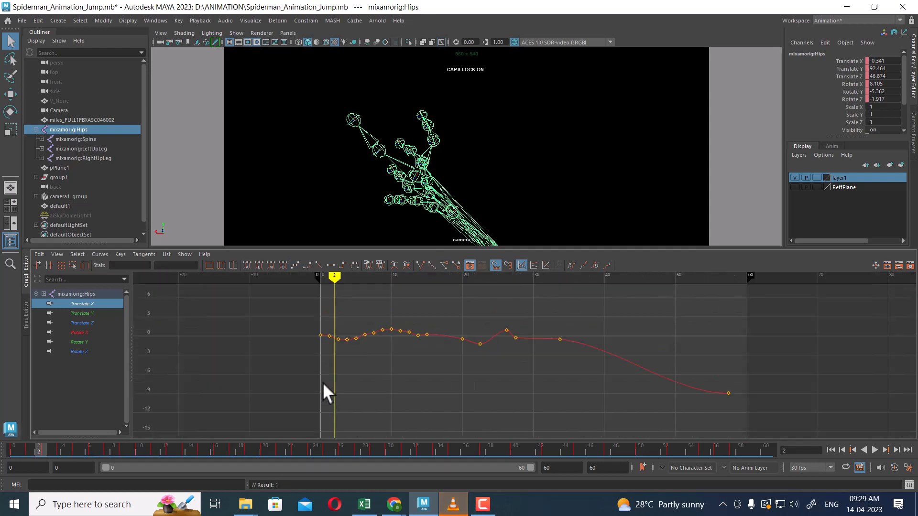
pyautogui.keyDown('alt'); pyautogui.moveTo(322, 382); pyautogui.dragTo(361, 392, button='middle'); pyautogui.keyUp('alt')
pyautogui.scroll(1, 407, 394)
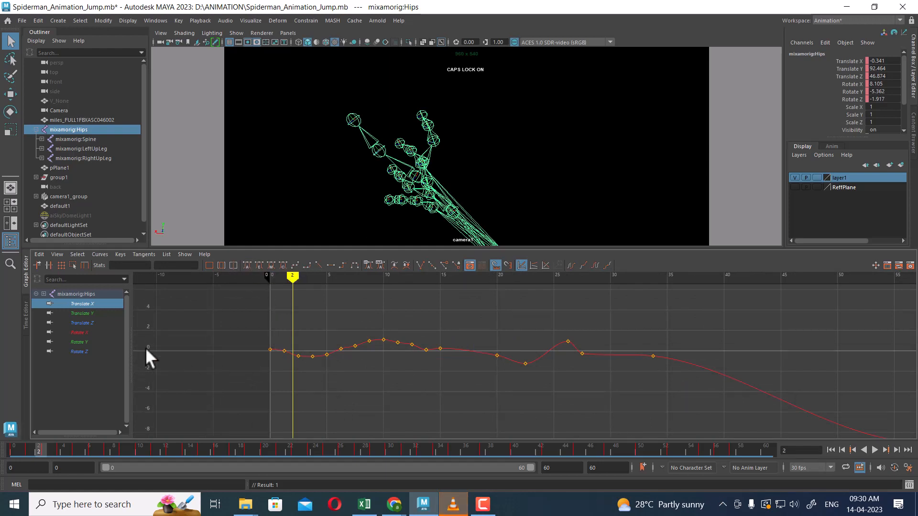
# Step: Apply Auto tangents to the Translate Y and Translate Z keys of mixamorig:Hips, leaving out the last key of each curve
pyautogui.click(88, 313)
pyautogui.scroll(1, 680, 366)
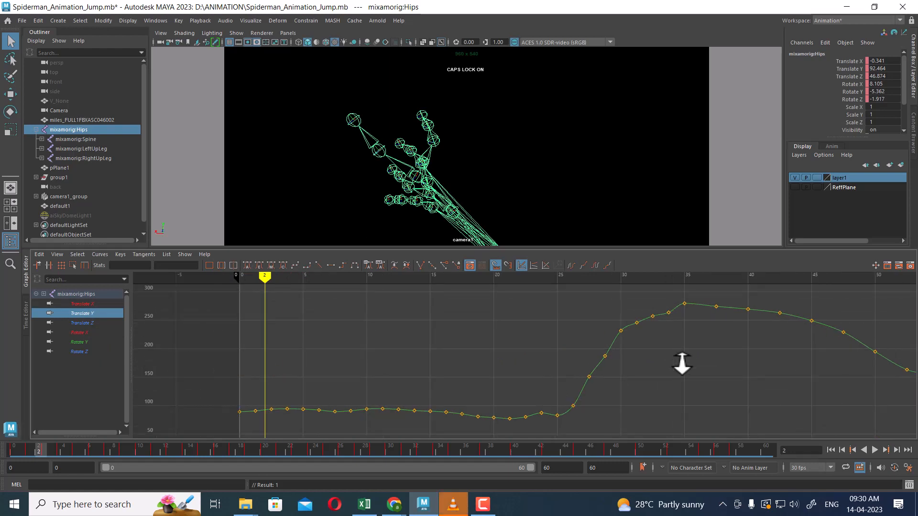
pyautogui.scroll(-5, 676, 386)
pyautogui.moveTo(793, 323); pyautogui.dragTo(340, 441)
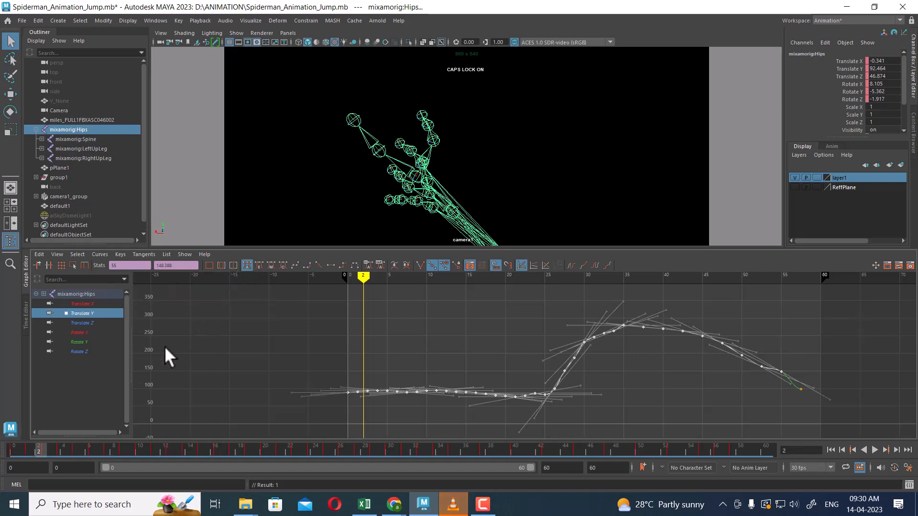
pyautogui.click(76, 323)
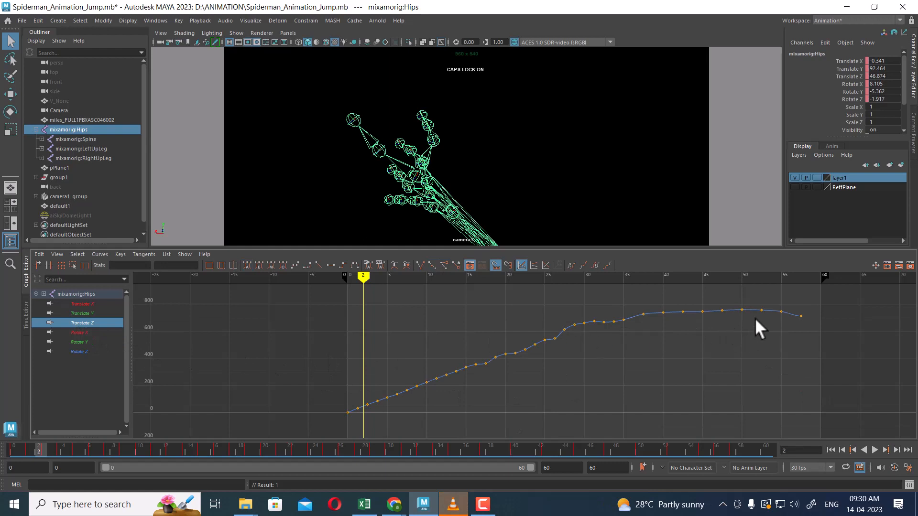
pyautogui.moveTo(789, 301); pyautogui.dragTo(325, 414)
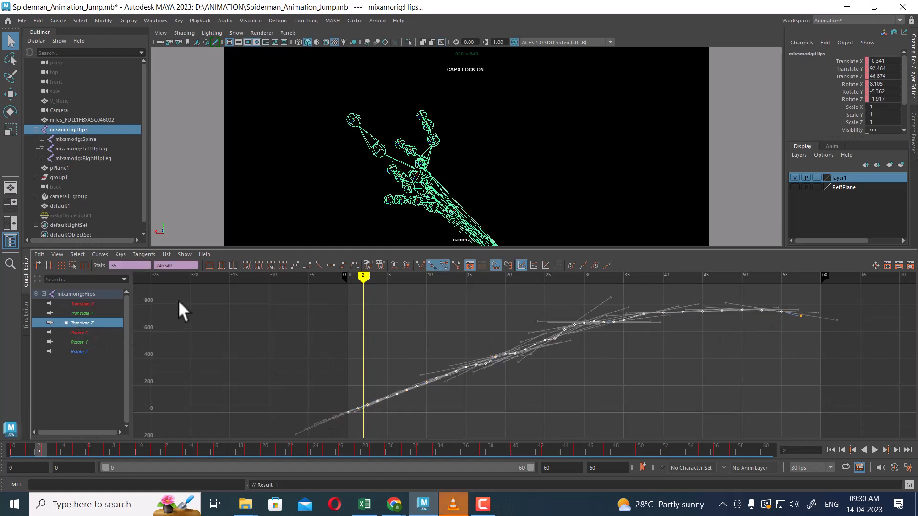
pyautogui.click(246, 264)
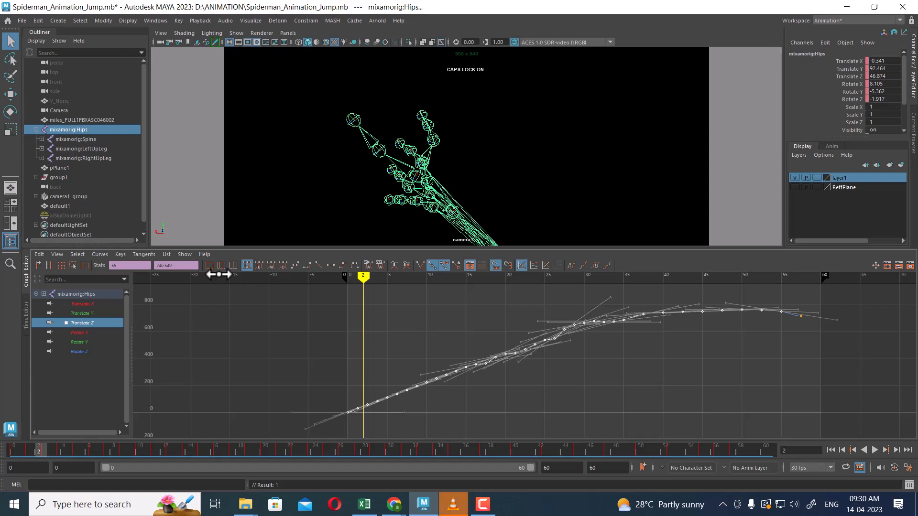
# Step: Apply Auto tangents to all Rotate X, Rotate Y and Rotate Z keys of mixamorig:Hips, and clear the key selection
pyautogui.click(81, 332)
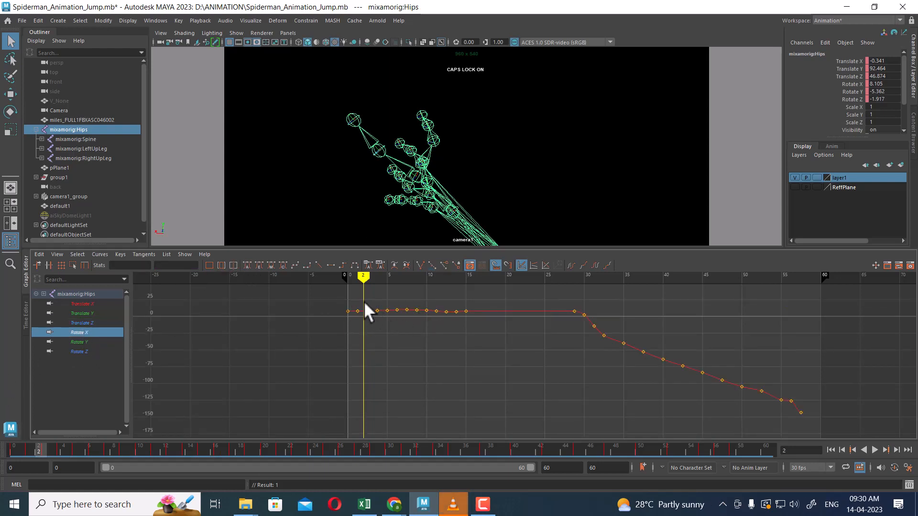
pyautogui.moveTo(351, 293); pyautogui.dragTo(455, 342)
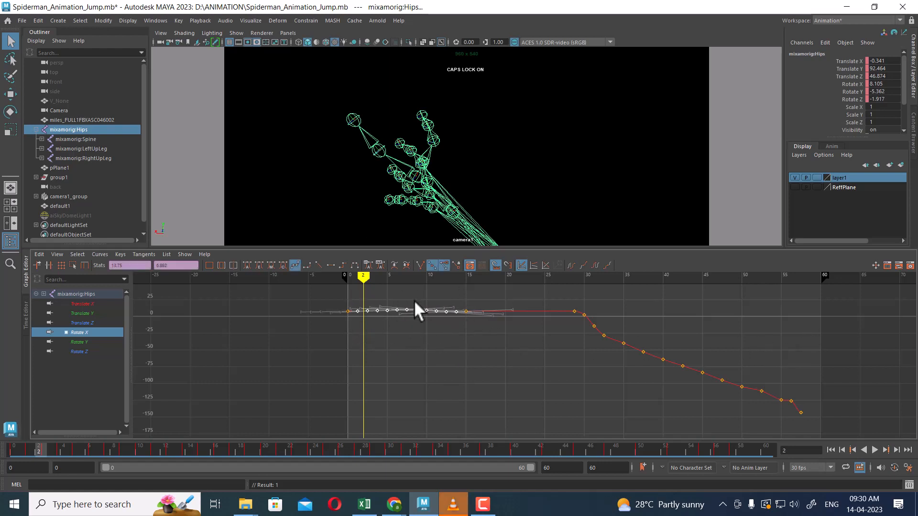
pyautogui.moveTo(318, 293); pyautogui.dragTo(818, 431)
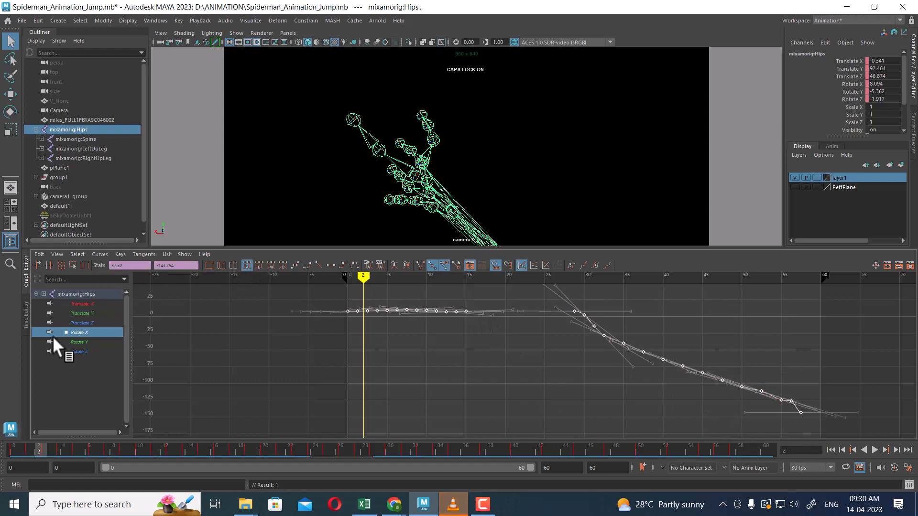
pyautogui.click(77, 342)
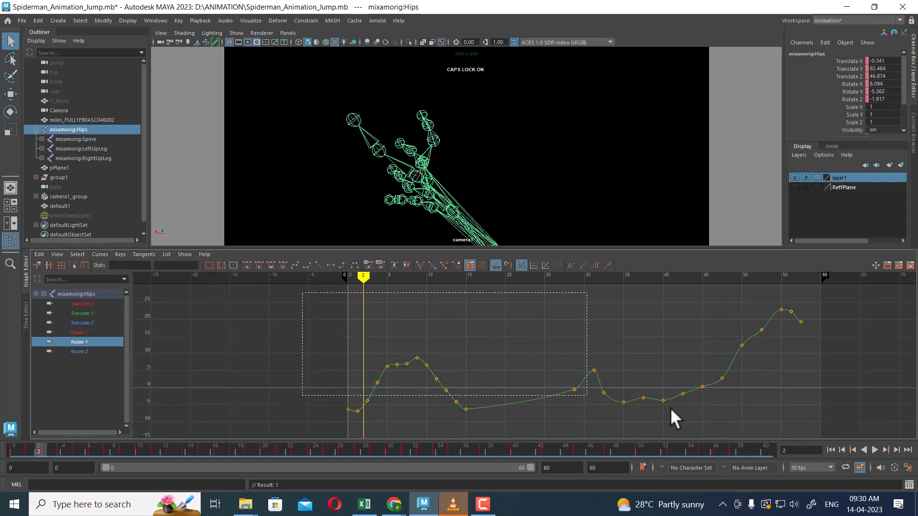
pyautogui.moveTo(671, 409); pyautogui.dragTo(834, 419)
pyautogui.click(247, 265)
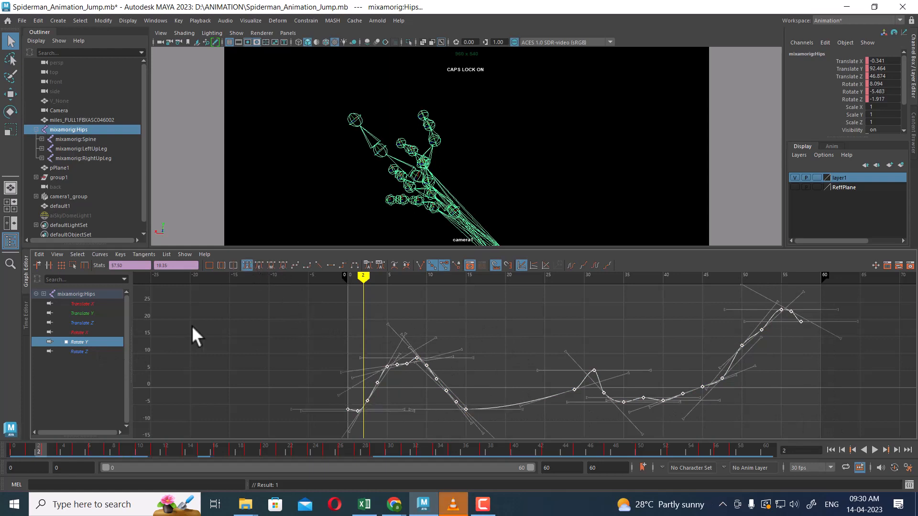
pyautogui.click(76, 351)
pyautogui.moveTo(277, 306); pyautogui.dragTo(861, 424)
pyautogui.click(247, 265)
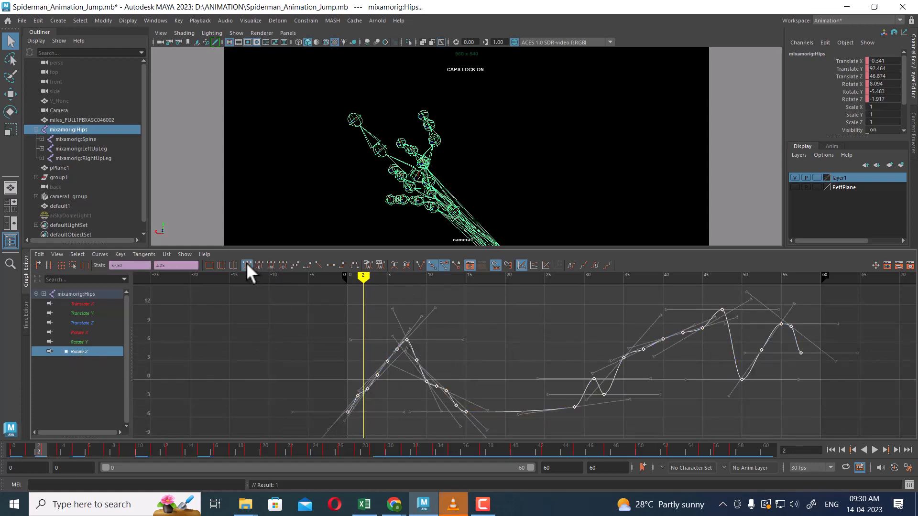
pyautogui.click(859, 387)
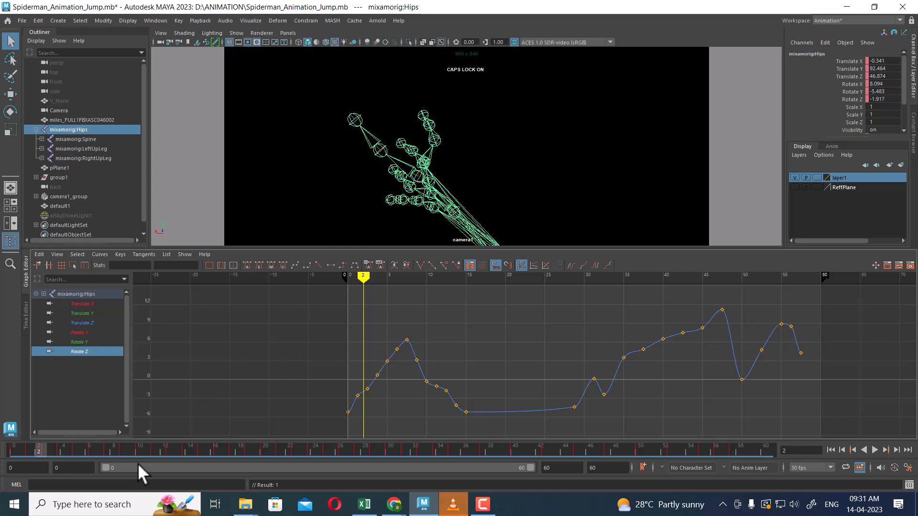
# Step: Isolate the Translate X curve of mixamorig:Hips and scrub the animation from frame 0 to frame 10
pyautogui.click(14, 445)
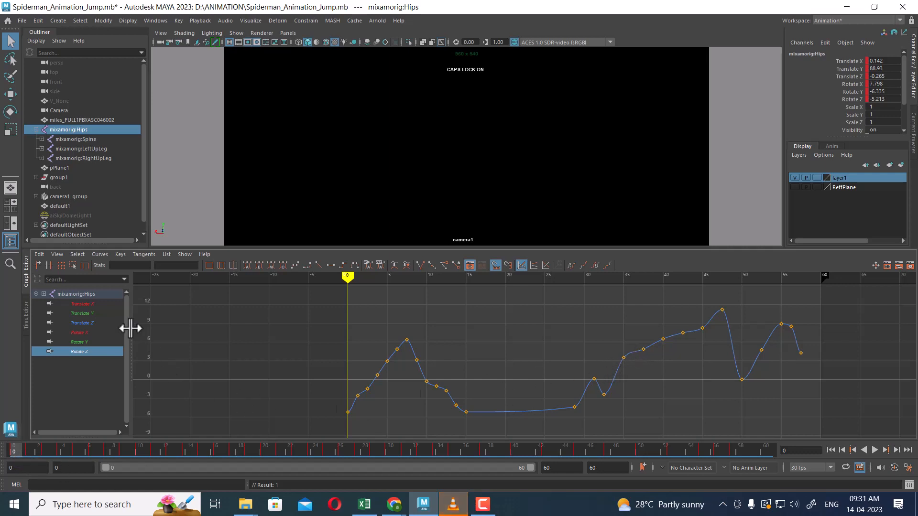
pyautogui.click(82, 303)
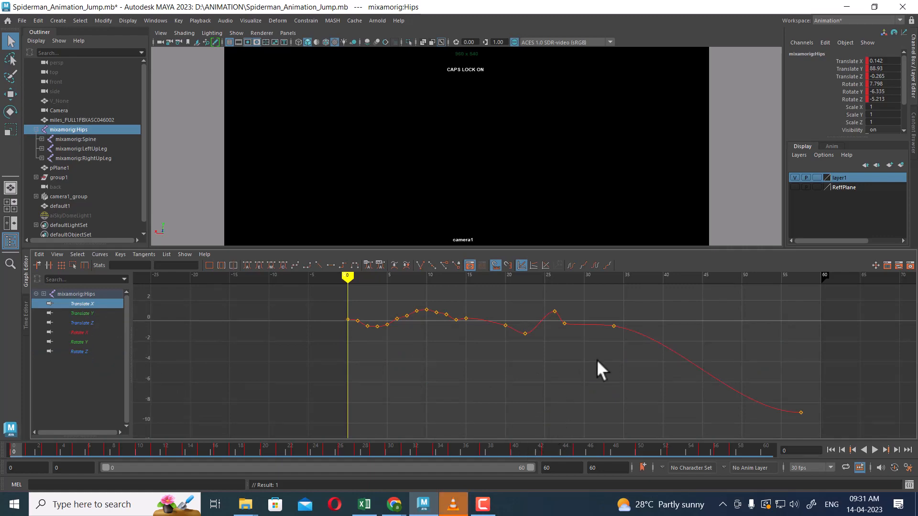
pyautogui.moveTo(11, 446); pyautogui.dragTo(136, 475)
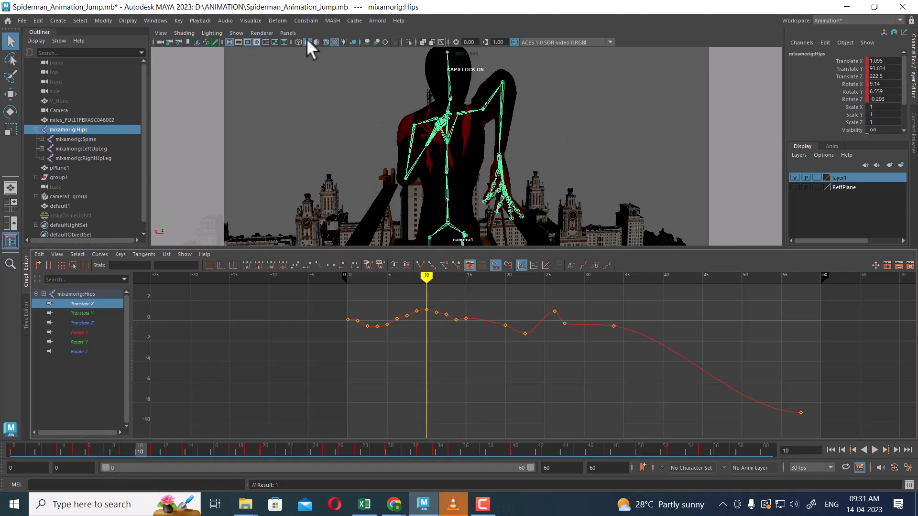
# Step: Split the viewport into two panes side by side, with the second pane showing the left view framed on the character
pyautogui.click(288, 32)
pyautogui.moveTo(338, 104)
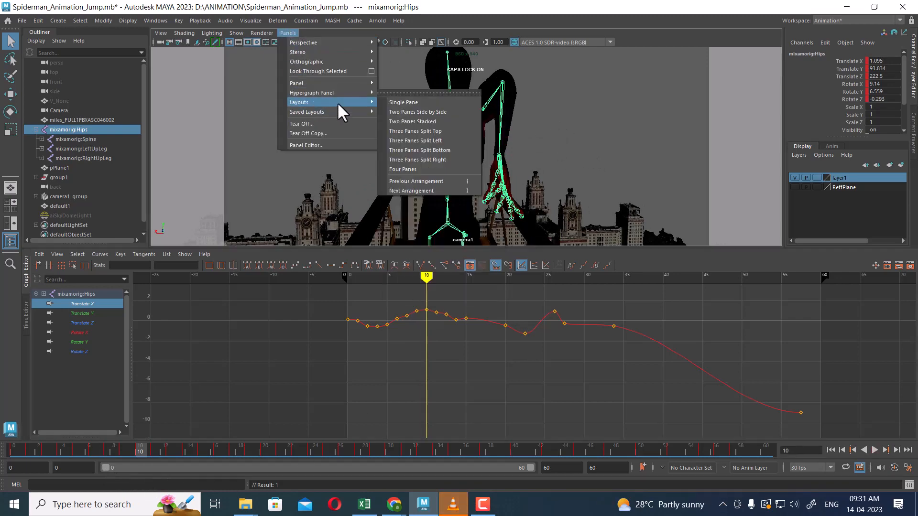
pyautogui.click(414, 111)
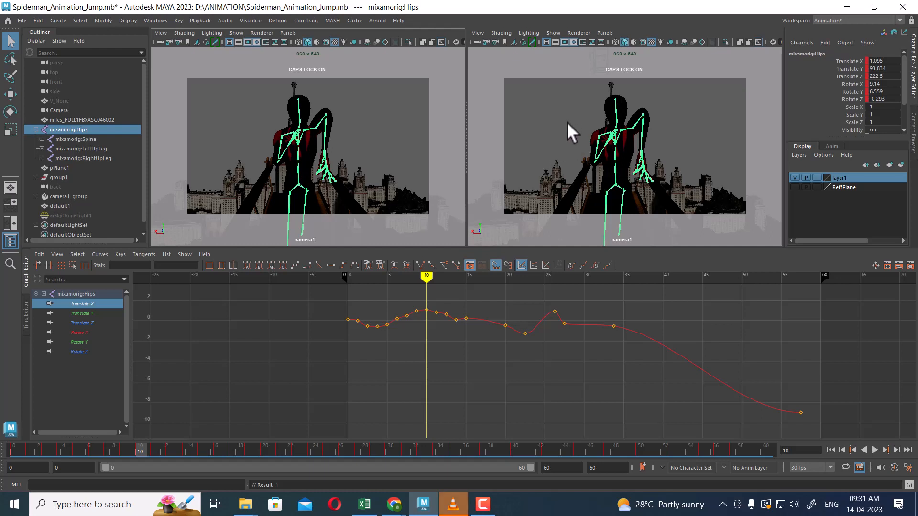
pyautogui.press('space')
pyautogui.moveTo(563, 119); pyautogui.dragTo(512, 107)
pyautogui.press('f')
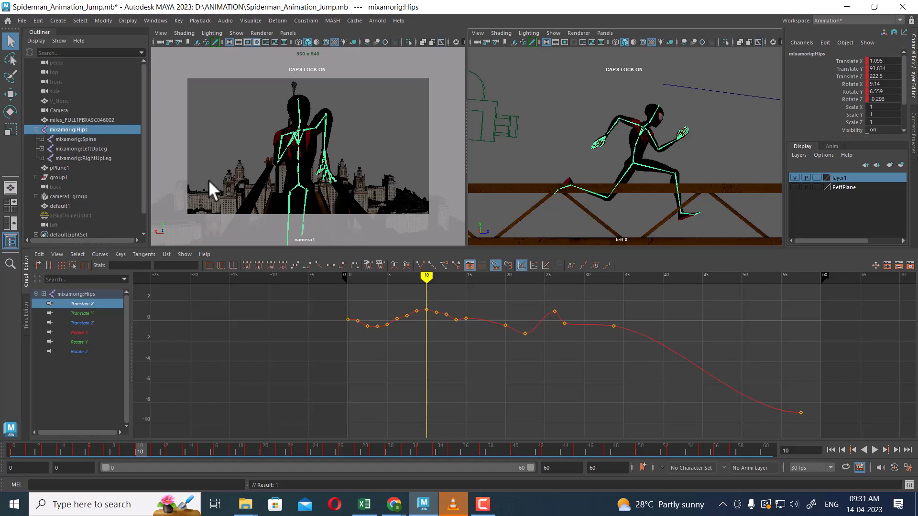
# Step: Scrub to frame 4 and maximize the left view, with the character enlarged on the beam
pyautogui.moveTo(68, 452)
pyautogui.mouseDown()
pyautogui.moveTo(2, 452)
pyautogui.moveTo(86, 461)
pyautogui.moveTo(62, 463)
pyautogui.mouseUp()
pyautogui.keyDown('alt'); pyautogui.moveTo(471, 204); pyautogui.dragTo(626, 159, button='middle'); pyautogui.keyUp('alt')
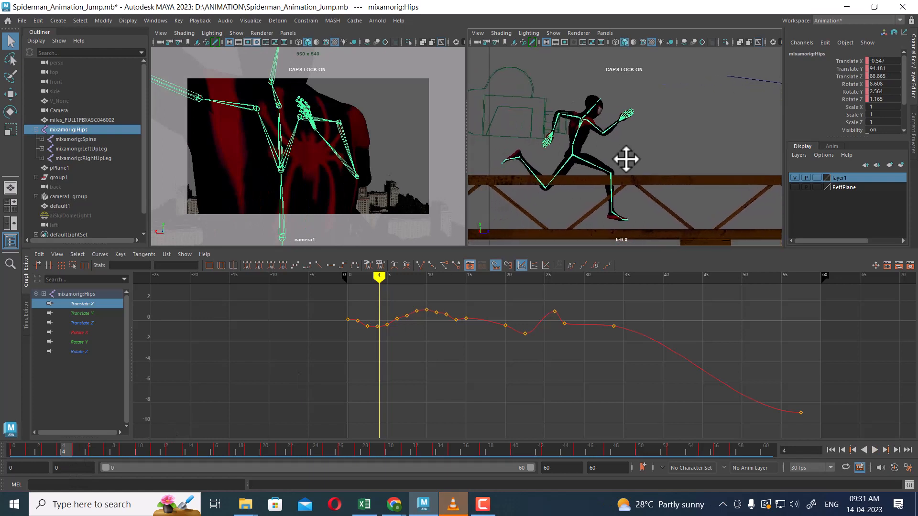
pyautogui.moveTo(65, 449)
pyautogui.mouseDown()
pyautogui.moveTo(27, 451)
pyautogui.moveTo(97, 449)
pyautogui.moveTo(26, 454)
pyautogui.moveTo(91, 449)
pyautogui.moveTo(38, 460)
pyautogui.moveTo(104, 459)
pyautogui.moveTo(39, 458)
pyautogui.moveTo(67, 455)
pyautogui.mouseUp()
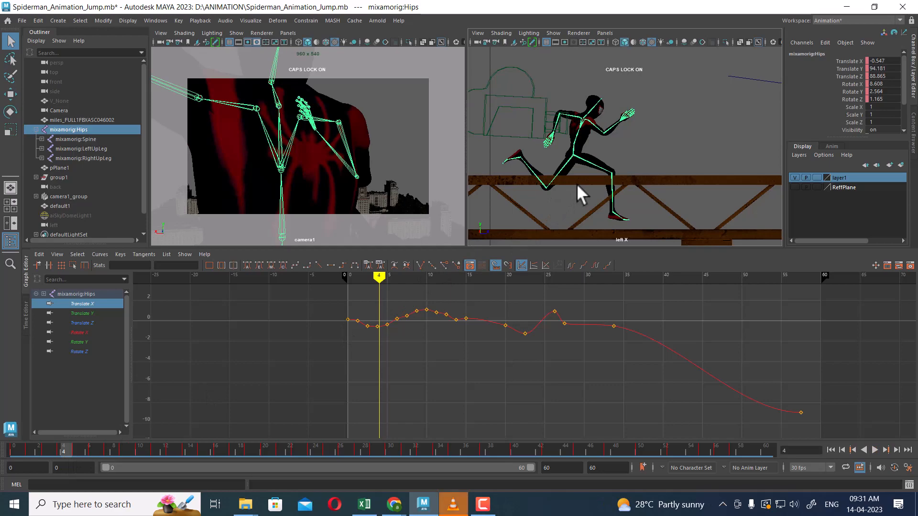
pyautogui.press('space')
pyautogui.keyDown('alt'); pyautogui.moveTo(518, 189); pyautogui.dragTo(606, 156, button='middle'); pyautogui.keyUp('alt')
pyautogui.keyDown('alt'); pyautogui.moveTo(608, 155); pyautogui.dragTo(457, 165, button='right'); pyautogui.keyUp('alt')
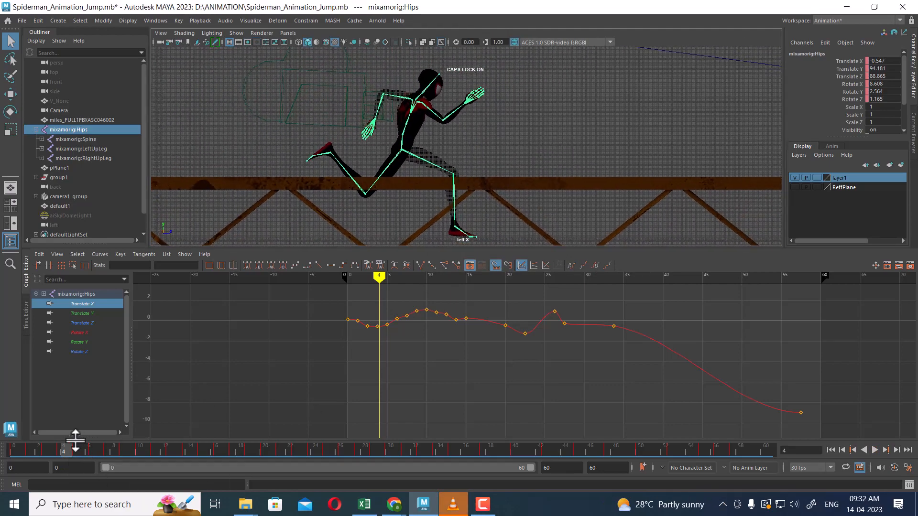
# Step: Play the run in the left view, stop at frame 13, and return to frame 0
pyautogui.moveTo(67, 453)
pyautogui.mouseDown()
pyautogui.moveTo(16, 458)
pyautogui.moveTo(66, 461)
pyautogui.mouseUp()
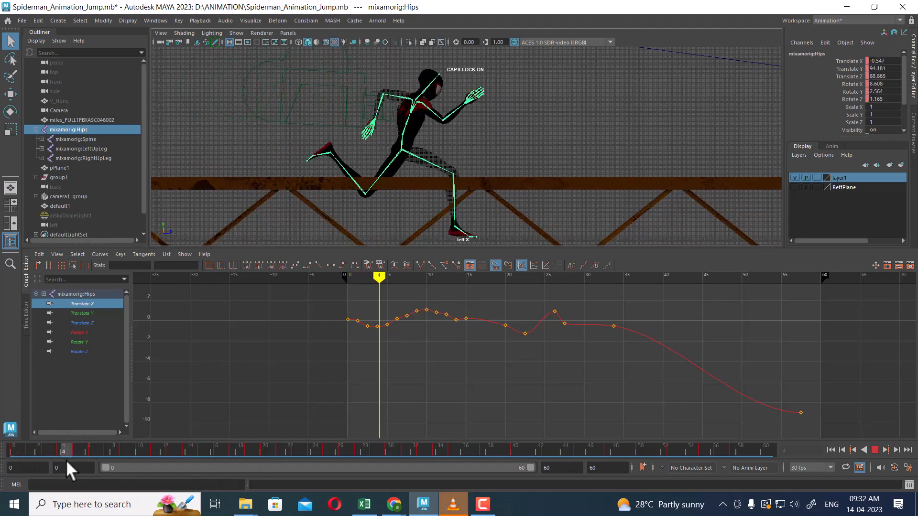
pyautogui.click(874, 449)
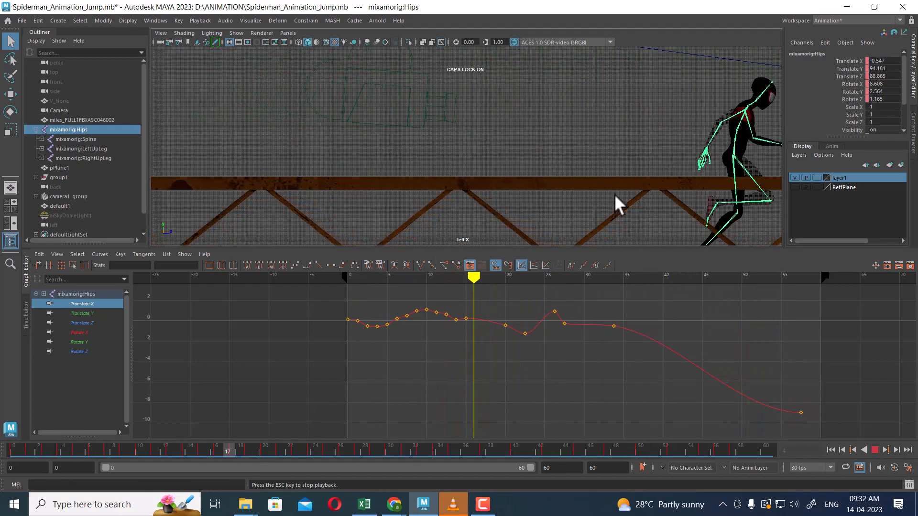
pyautogui.click(874, 450)
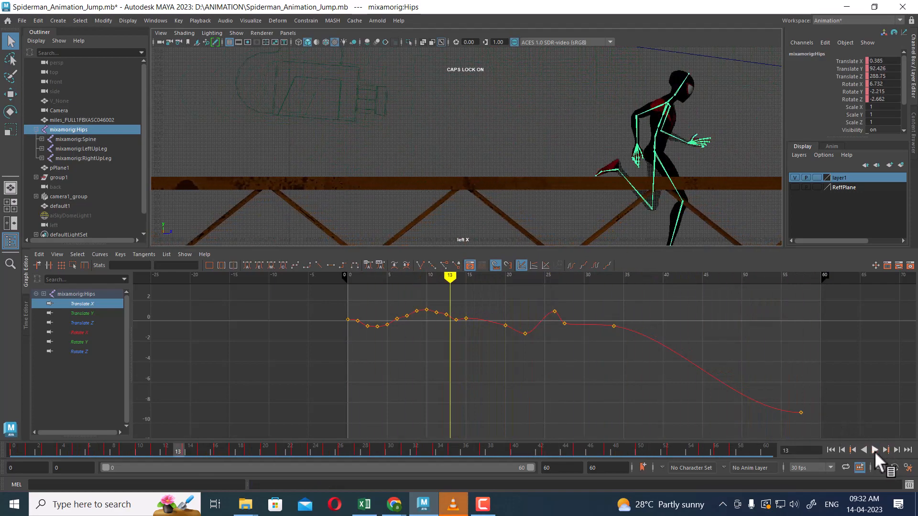
pyautogui.moveTo(179, 452)
pyautogui.mouseDown()
pyautogui.moveTo(116, 452)
pyautogui.moveTo(180, 452)
pyautogui.mouseUp()
pyautogui.keyDown('alt'); pyautogui.moveTo(545, 173); pyautogui.dragTo(503, 130, button='middle'); pyautogui.keyUp('alt')
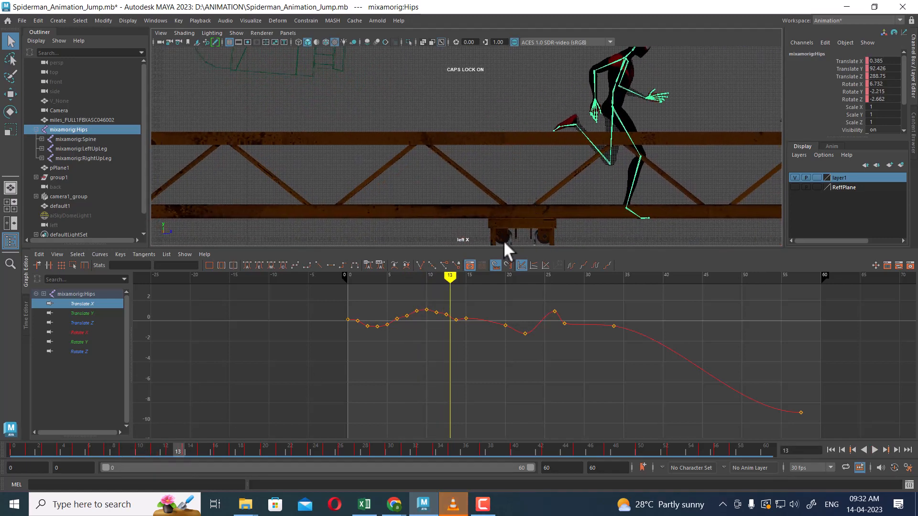
pyautogui.moveTo(16, 448); pyautogui.dragTo(8, 482)
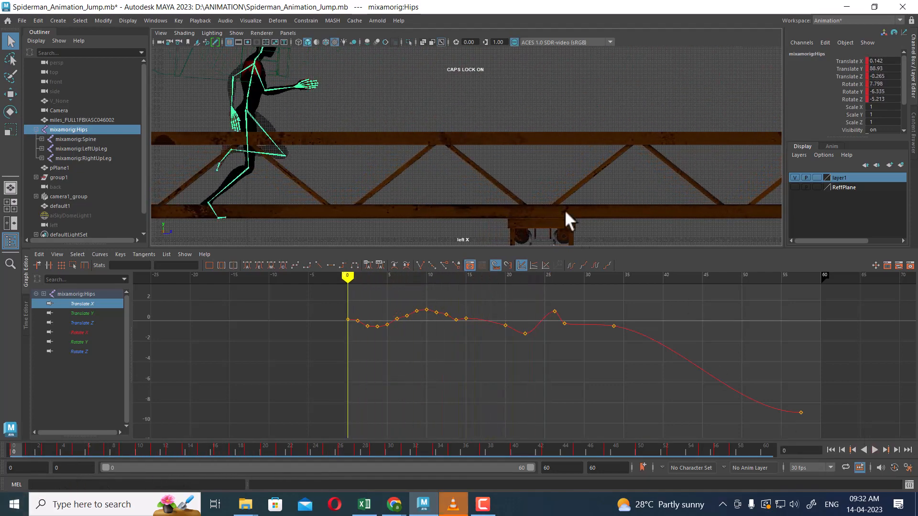
pyautogui.scroll(-1, 549, 146)
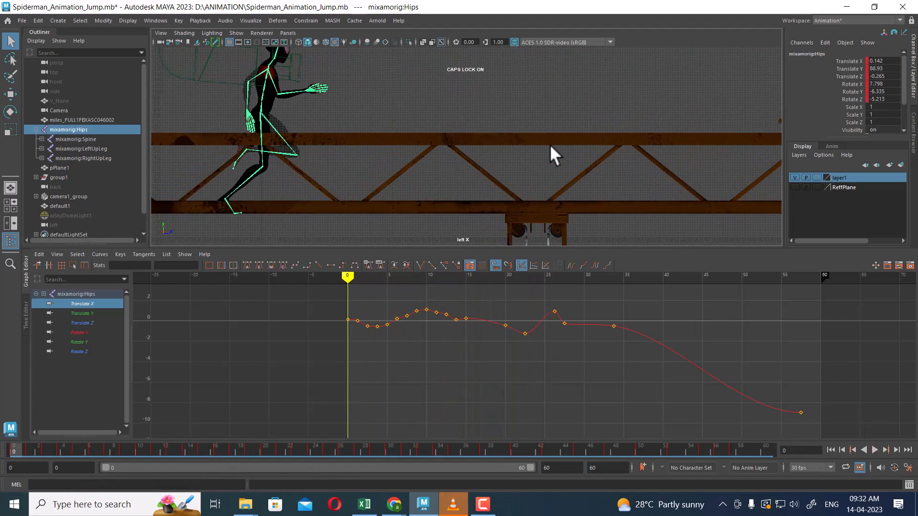
# Step: Play the run in the left view with the character kept in frame, and scrub back to frame 0
pyautogui.click(875, 448)
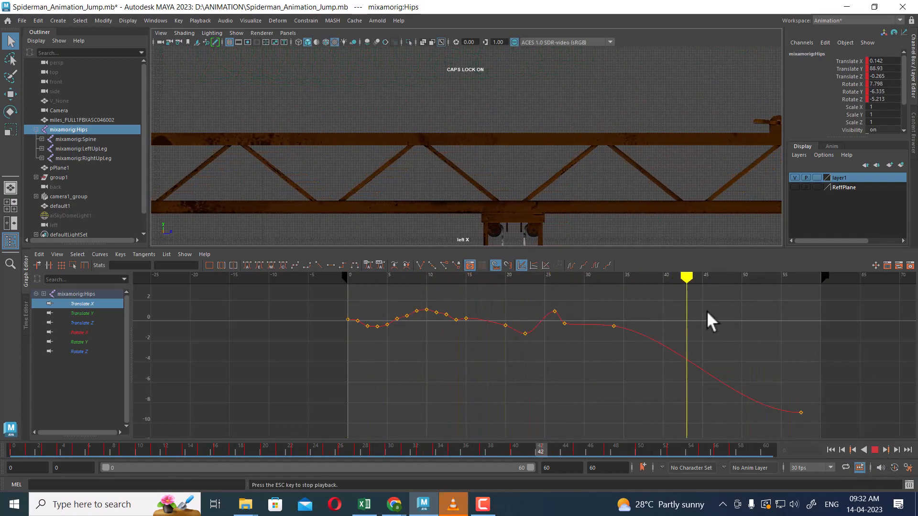
pyautogui.click(875, 449)
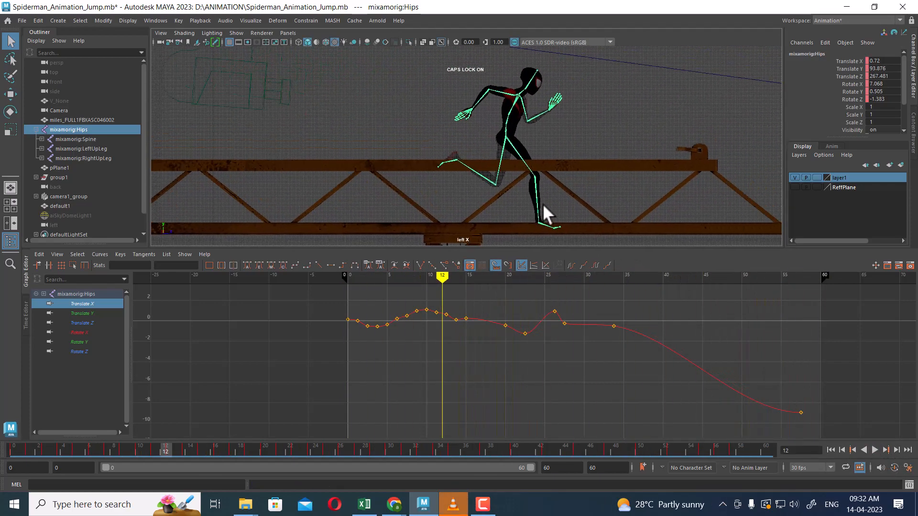
pyautogui.keyDown('alt'); pyautogui.moveTo(541, 206); pyautogui.dragTo(520, 215, button='middle'); pyautogui.keyUp('alt')
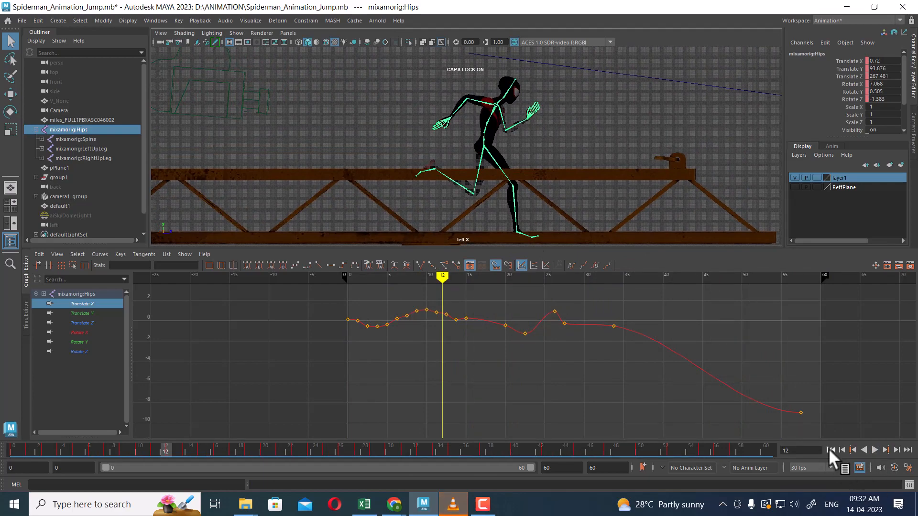
pyautogui.click(830, 450)
pyautogui.click(875, 449)
pyautogui.click(874, 449)
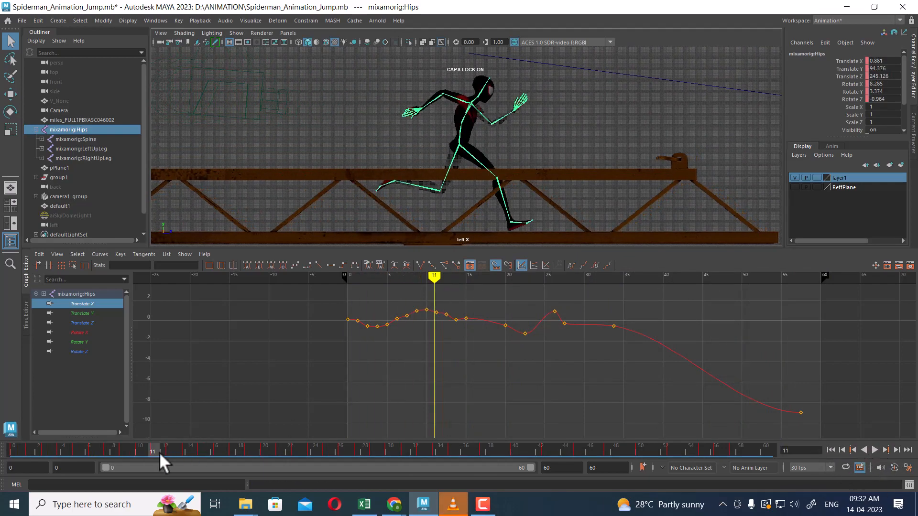
pyautogui.moveTo(158, 452); pyautogui.dragTo(14, 450)
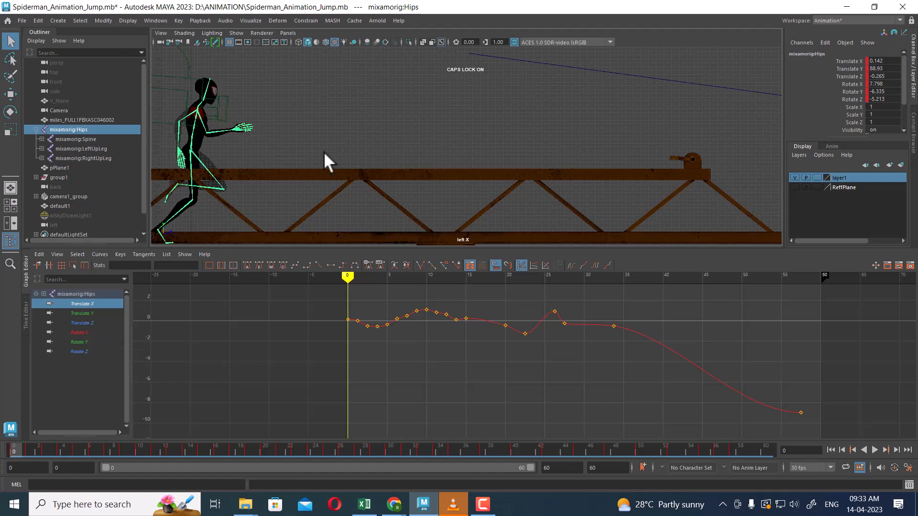
# Step: Isolate the Rotate X curve of mixamorig:LeftUpLeg and scrub to frame 5 to examine the leg swing against its keys
pyautogui.click(210, 173)
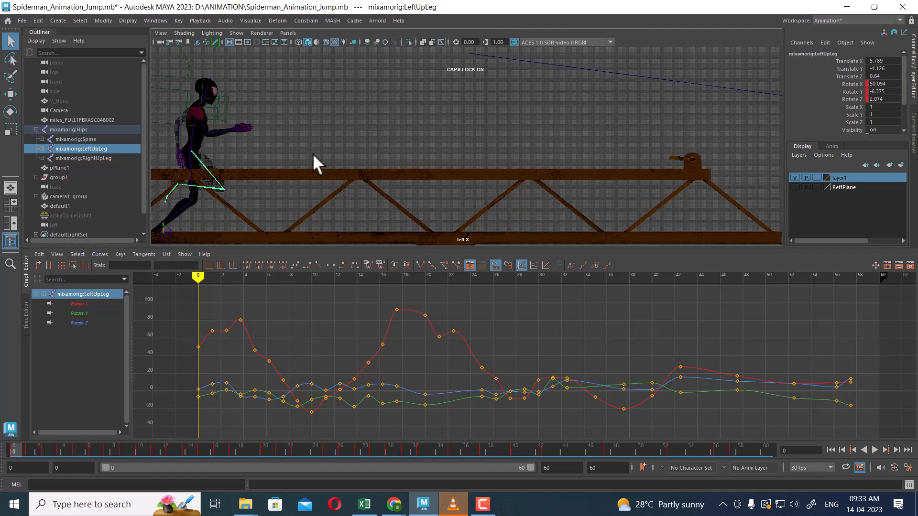
pyautogui.keyDown('alt'); pyautogui.moveTo(313, 154); pyautogui.dragTo(335, 123, button='middle'); pyautogui.keyUp('alt')
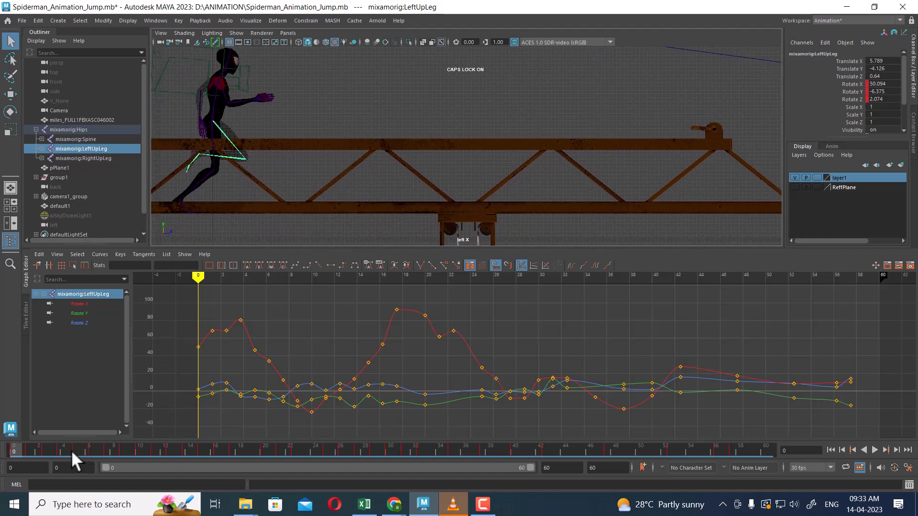
pyautogui.moveTo(15, 446)
pyautogui.mouseDown()
pyautogui.moveTo(75, 447)
pyautogui.moveTo(9, 445)
pyautogui.mouseUp()
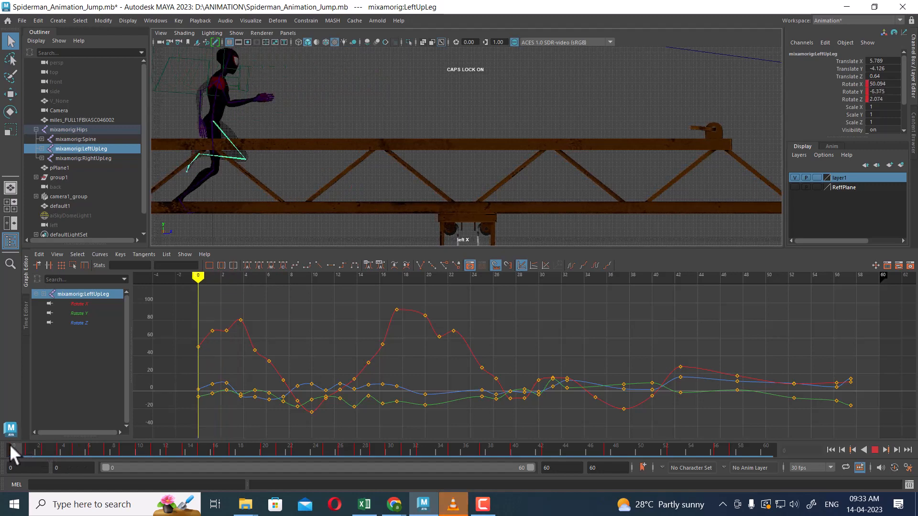
pyautogui.click(73, 302)
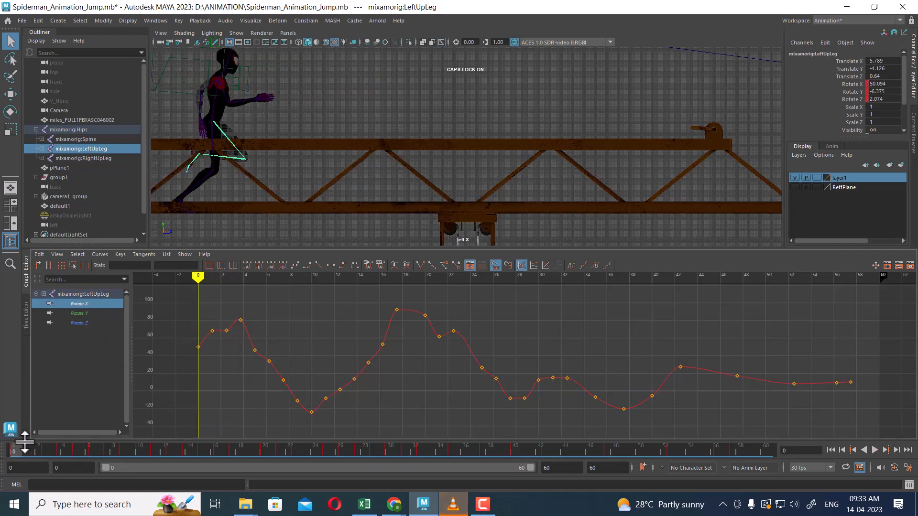
pyautogui.moveTo(15, 449); pyautogui.dragTo(75, 458)
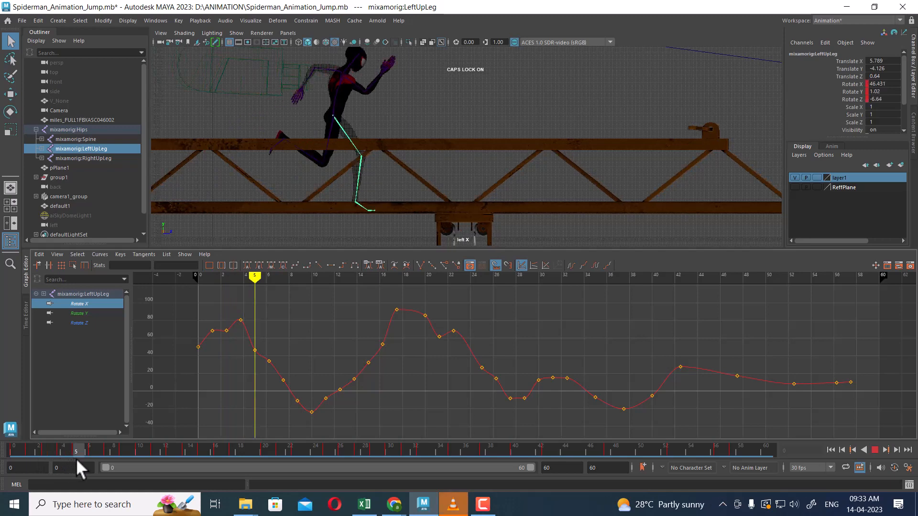
pyautogui.keyDown('alt'); pyautogui.moveTo(273, 308); pyautogui.dragTo(341, 364, button='right'); pyautogui.keyUp('alt')
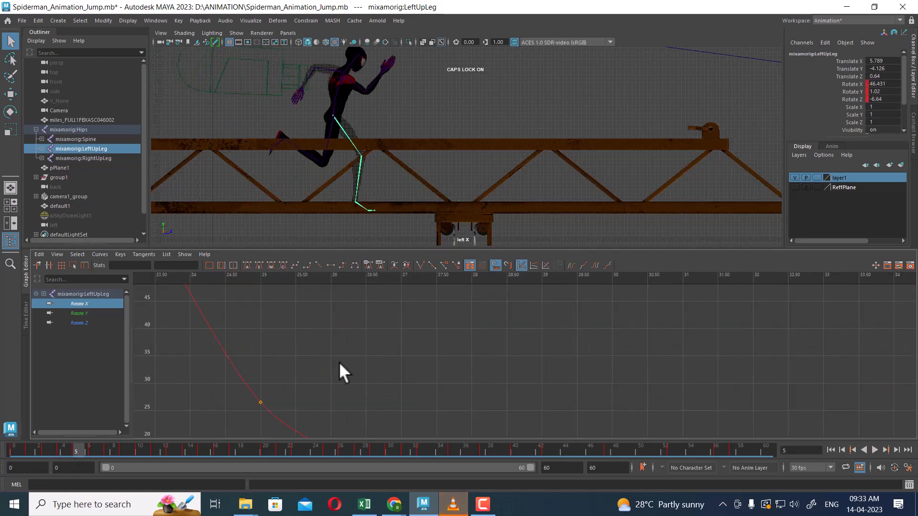
pyautogui.keyDown('alt'); pyautogui.moveTo(303, 356); pyautogui.dragTo(550, 332, button='middle'); pyautogui.keyUp('alt')
pyautogui.keyDown('alt'); pyautogui.moveTo(550, 331); pyautogui.dragTo(298, 267, button='right'); pyautogui.keyUp('alt')
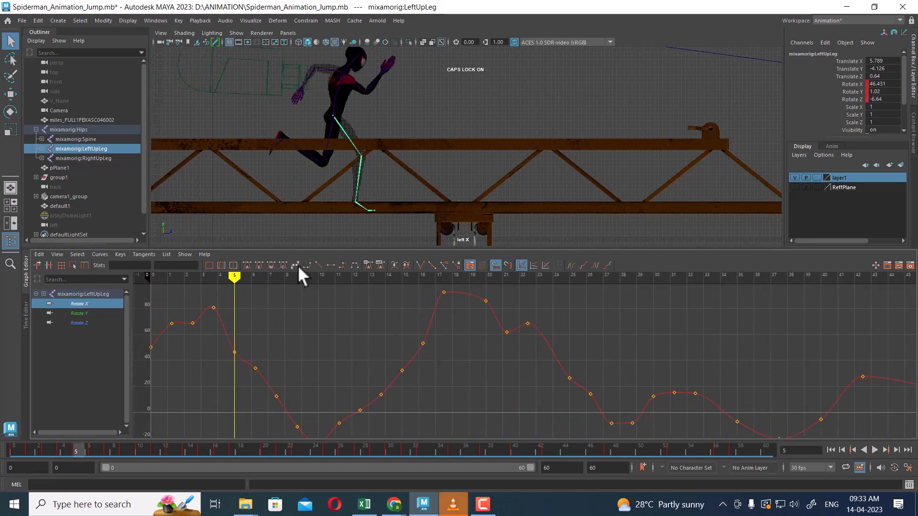
# Step: Examine the leg and hip joints close up from behind in the perspective view, selecting mixamorig:RightUpLeg and mixamorig:Hips in turn
pyautogui.click(333, 114)
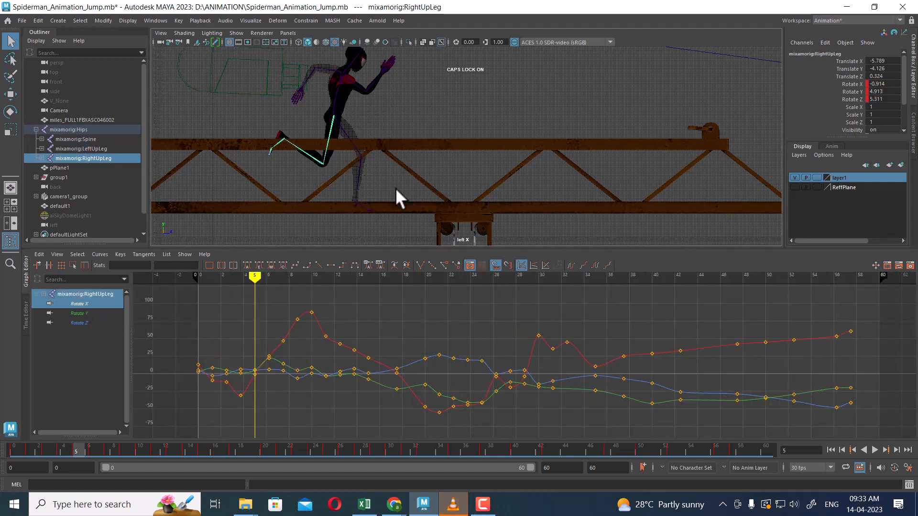
pyautogui.press('space')
pyautogui.moveTo(401, 179); pyautogui.dragTo(403, 164)
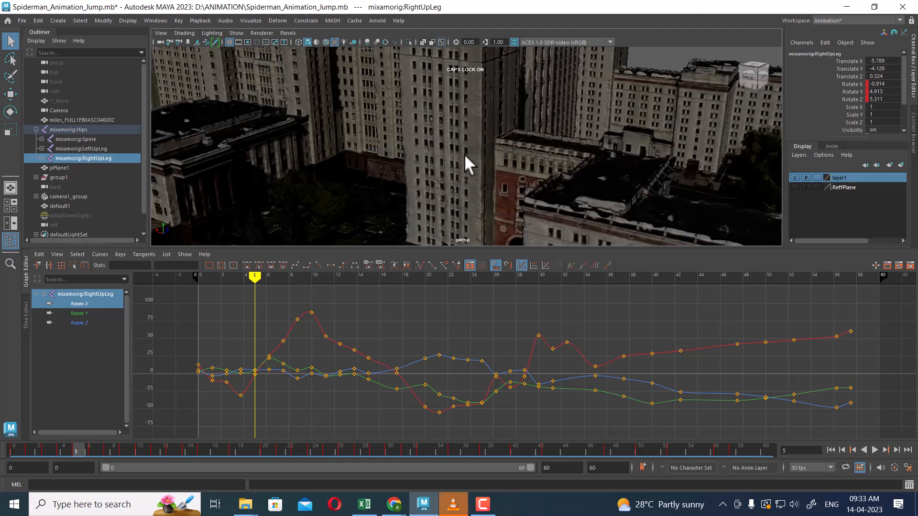
pyautogui.scroll(-8, 465, 154)
pyautogui.keyDown('alt'); pyautogui.moveTo(475, 144); pyautogui.dragTo(486, 171); pyautogui.keyUp('alt')
pyautogui.keyDown('alt'); pyautogui.moveTo(388, 138); pyautogui.dragTo(433, 136, button='middle'); pyautogui.keyUp('alt')
pyautogui.scroll(10, 435, 139)
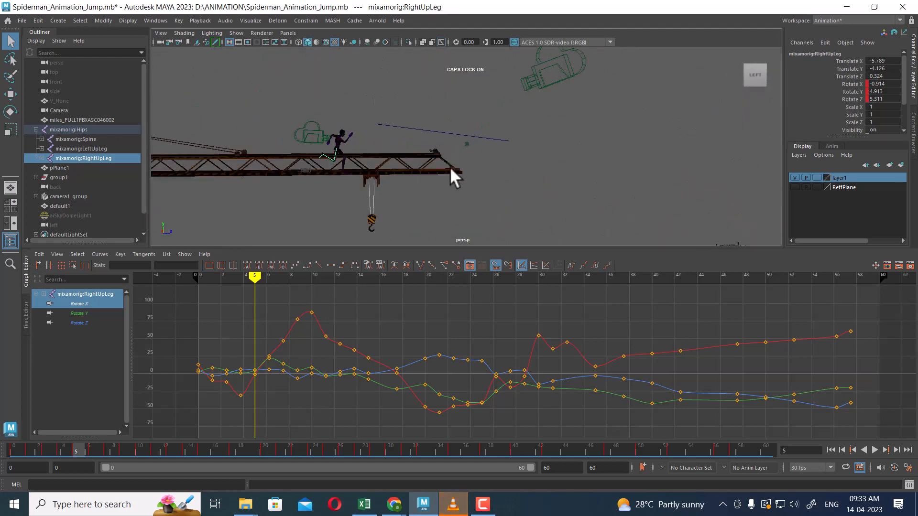
pyautogui.keyDown('alt'); pyautogui.moveTo(449, 167); pyautogui.dragTo(482, 177); pyautogui.keyUp('alt')
pyautogui.keyDown('alt'); pyautogui.moveTo(480, 174); pyautogui.dragTo(560, 171, button='right'); pyautogui.keyUp('alt')
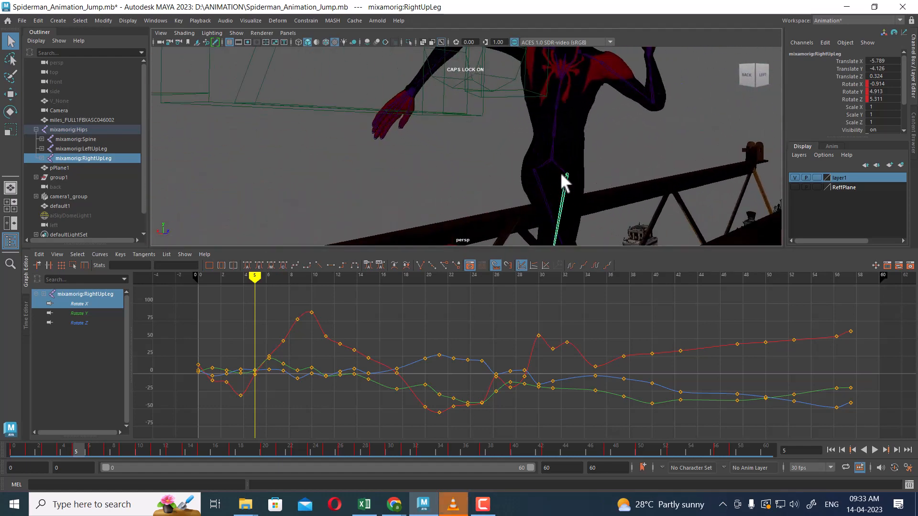
pyautogui.click(549, 159)
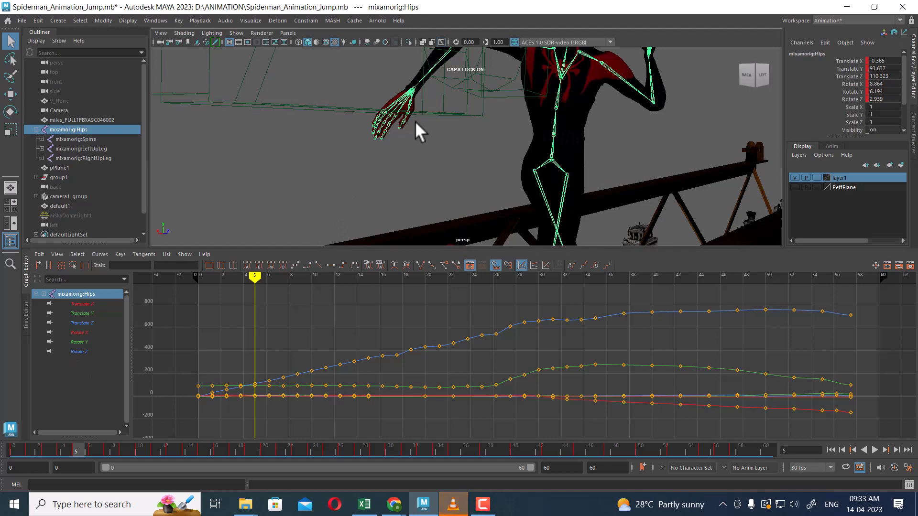
# Step: Return to the left view and isolate the Rotate X curve of mixamorig:LeftUpLeg, enlarged around frame 5
pyautogui.press('space')
pyautogui.moveTo(443, 116); pyautogui.dragTo(381, 103)
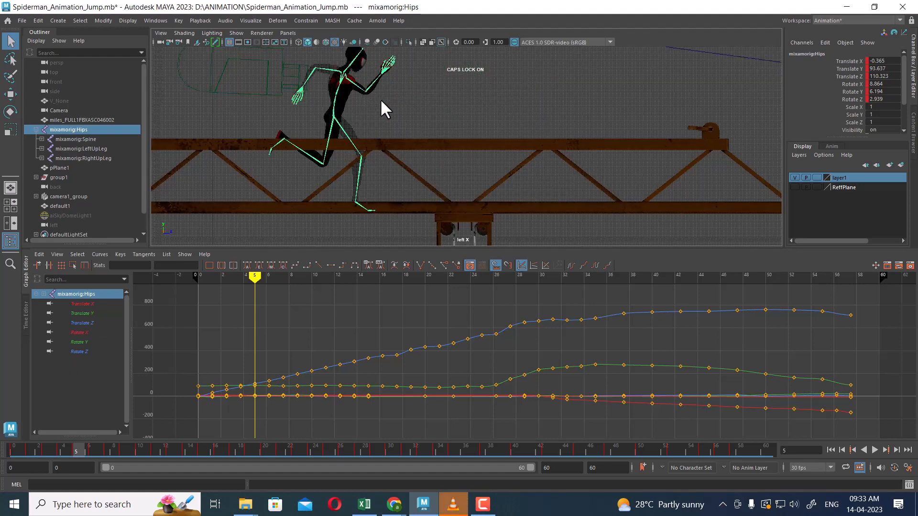
pyautogui.scroll(4, 406, 167)
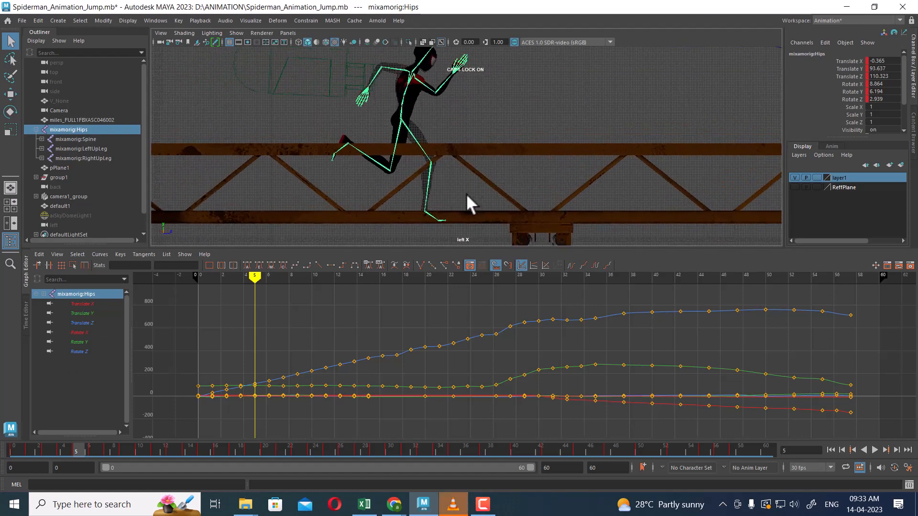
pyautogui.click(411, 140)
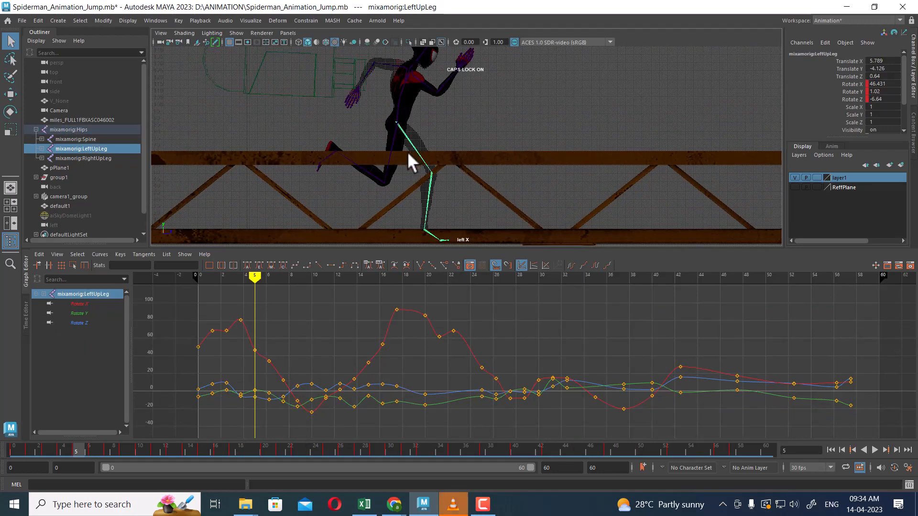
pyautogui.click(79, 304)
pyautogui.keyDown('alt'); pyautogui.moveTo(268, 389); pyautogui.dragTo(288, 359, button='right'); pyautogui.keyUp('alt')
pyautogui.keyDown('alt'); pyautogui.moveTo(288, 359); pyautogui.dragTo(550, 354, button='middle'); pyautogui.keyUp('alt')
pyautogui.keyDown('alt'); pyautogui.moveTo(359, 358); pyautogui.dragTo(411, 354, button='middle'); pyautogui.keyUp('alt')
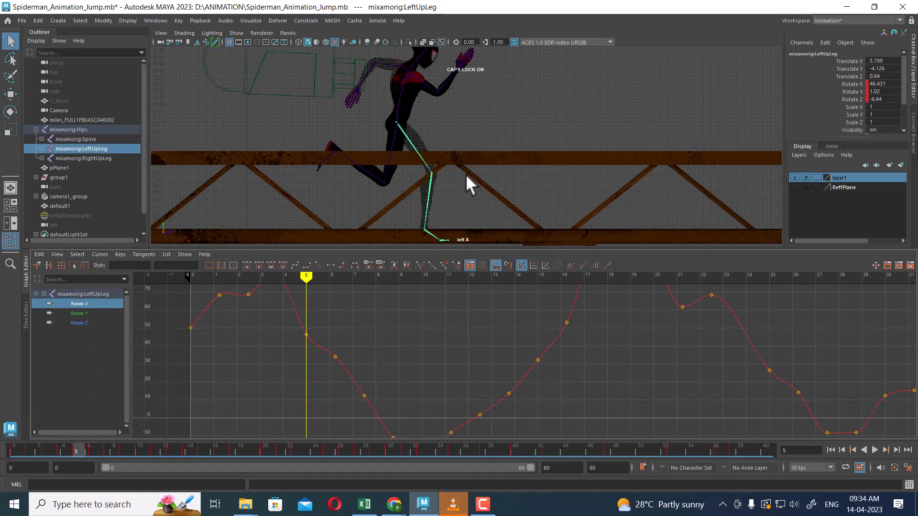
# Step: Try moving the mixamorig:Hips joint vertically at frame 5 with the Move tool, and undo the move
pyautogui.click(397, 113)
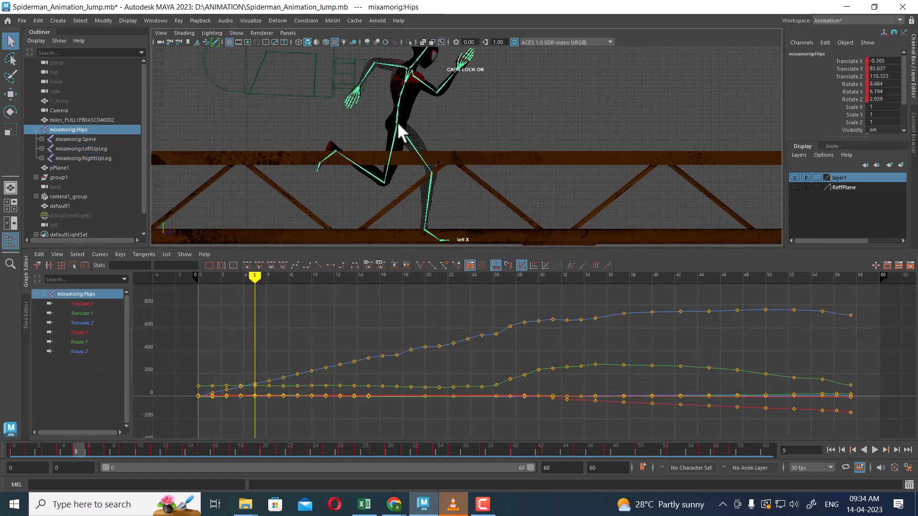
pyautogui.press('w')
pyautogui.keyDown('alt'); pyautogui.moveTo(436, 248); pyautogui.dragTo(488, 172, button='middle'); pyautogui.keyUp('alt')
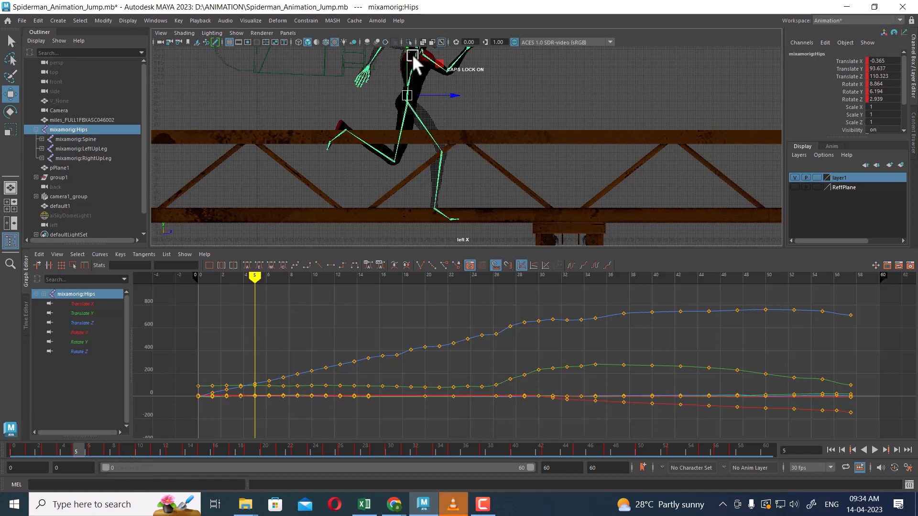
pyautogui.moveTo(413, 56); pyautogui.dragTo(406, 118)
pyautogui.hotkey('ctrl', 'z')
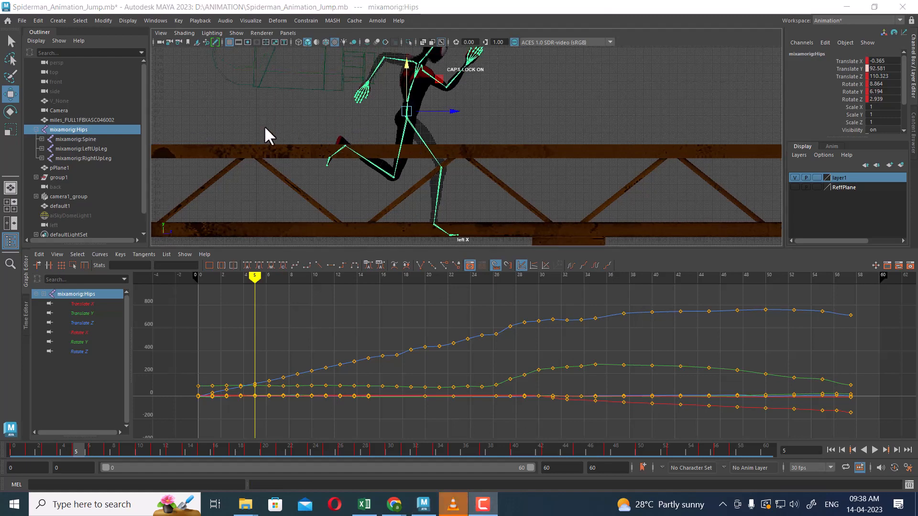
# Step: Isolate the Rotate X curve of mixamorig:RightUpLeg and scrub from frame 5 to frame 15
pyautogui.click(547, 119)
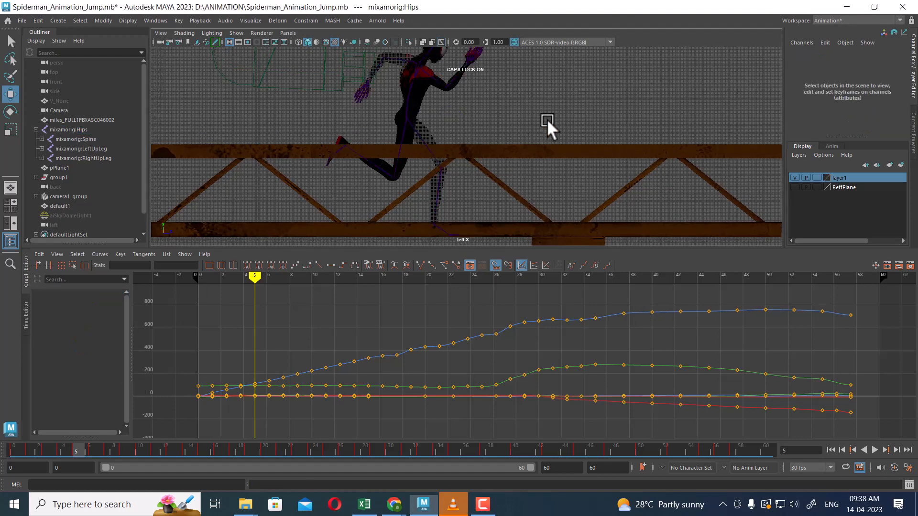
pyautogui.click(406, 116)
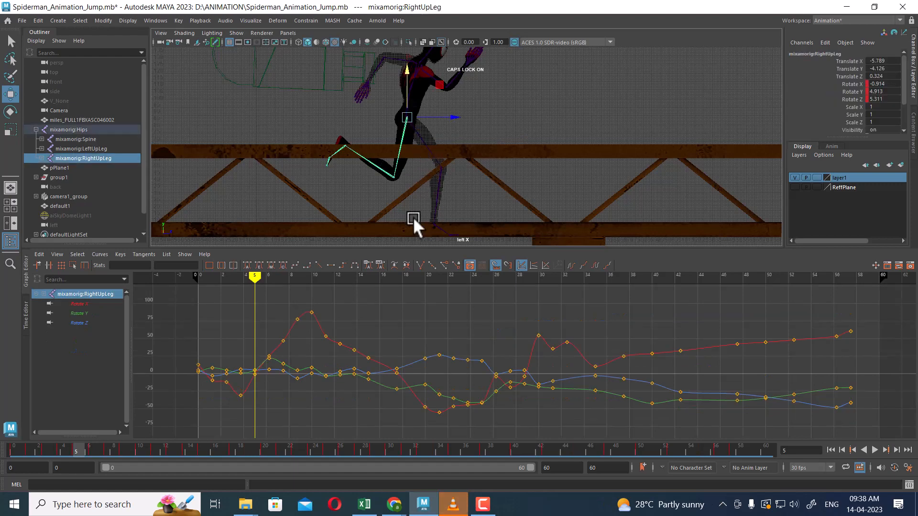
pyautogui.click(82, 305)
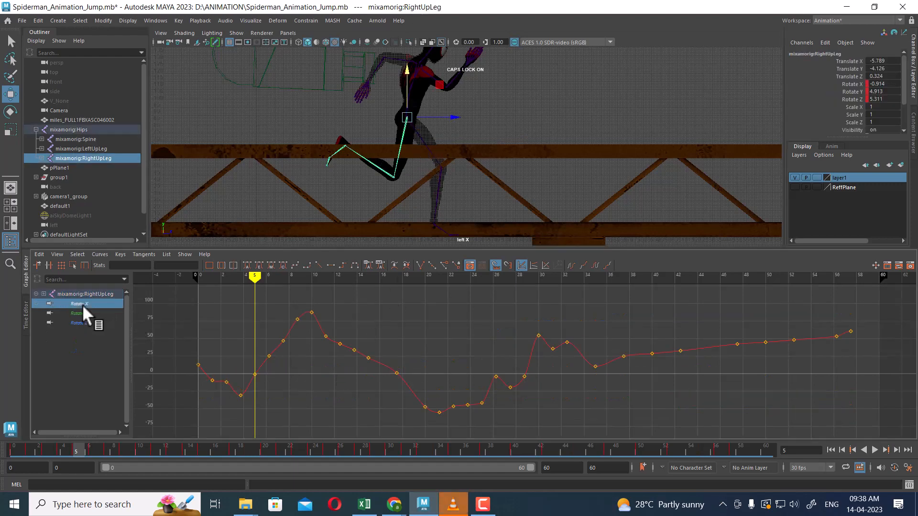
pyautogui.moveTo(254, 276); pyautogui.dragTo(370, 304)
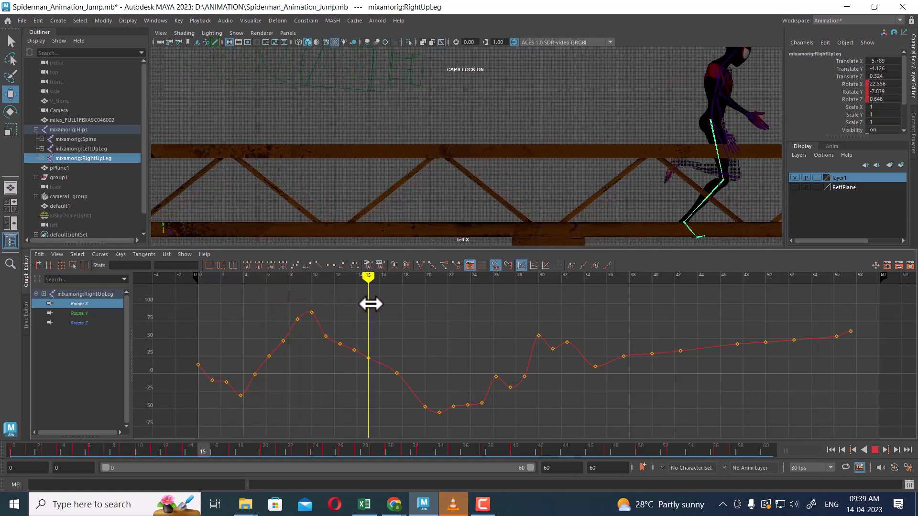
# Step: Show the camera1 and left views side by side with nothing selected, and scrub from frame 15 to frame 45
pyautogui.click(288, 33)
pyautogui.click(302, 192)
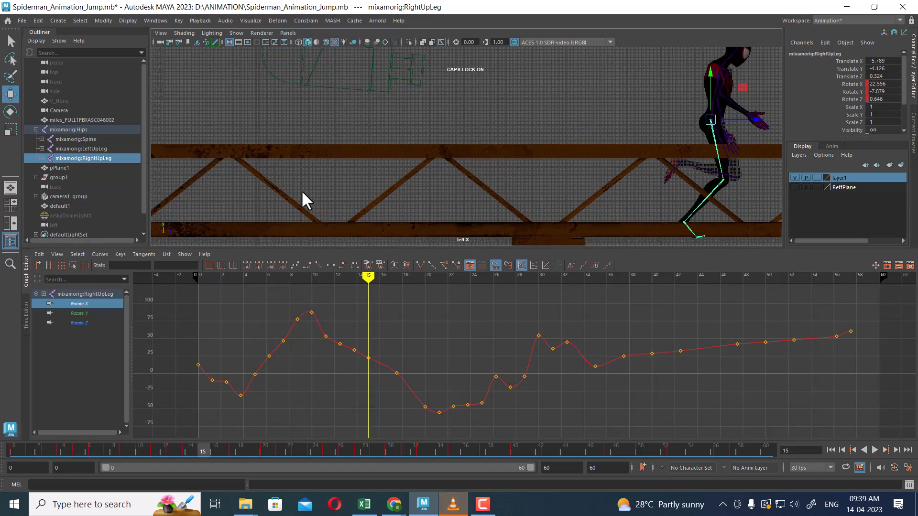
pyautogui.press('space')
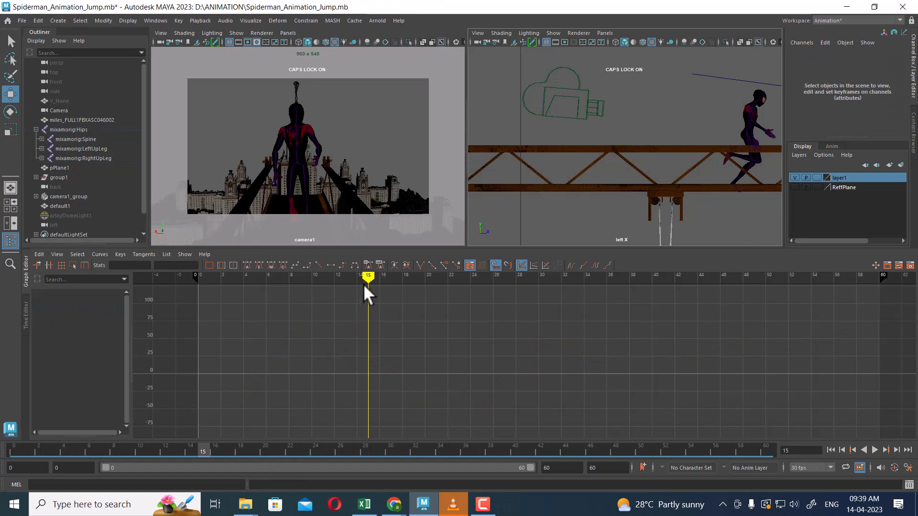
pyautogui.moveTo(366, 286); pyautogui.dragTo(702, 336)
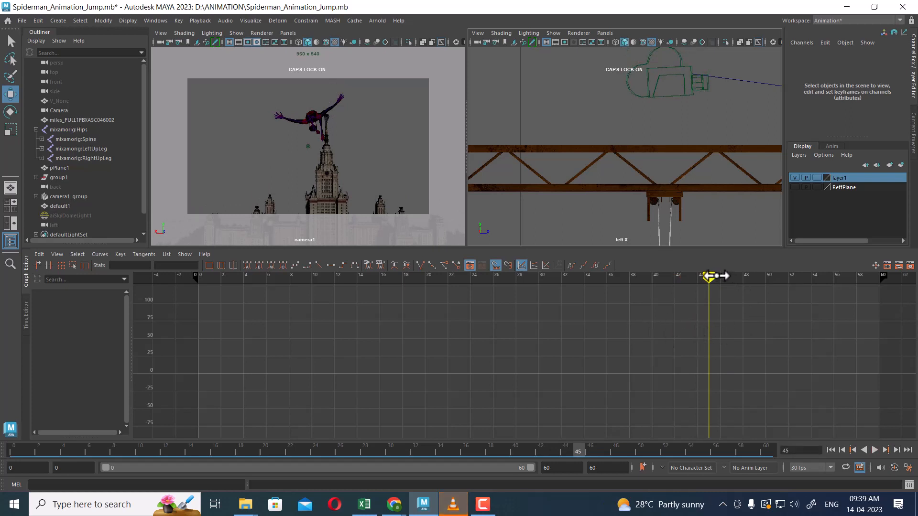
# Step: Play the animation from frame 0 in both views, stop at frame 43, and scrub back to frame 17
pyautogui.click(830, 450)
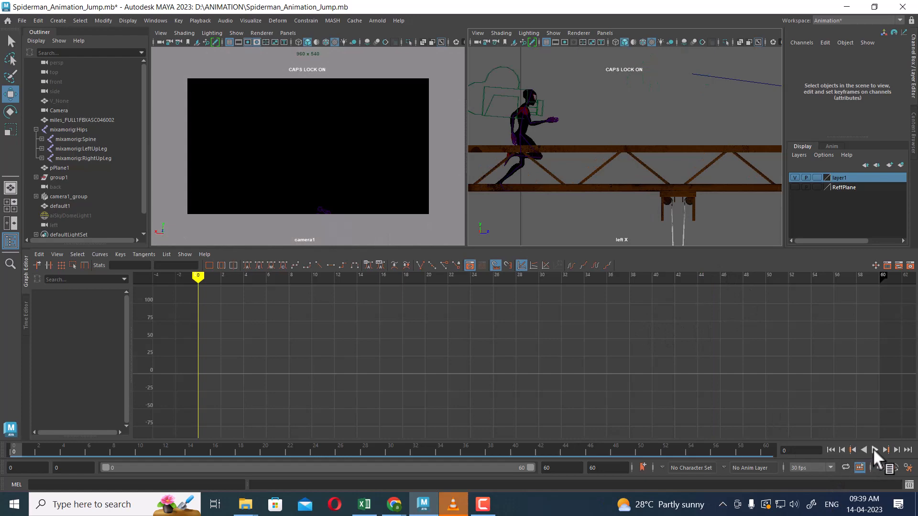
pyautogui.click(875, 451)
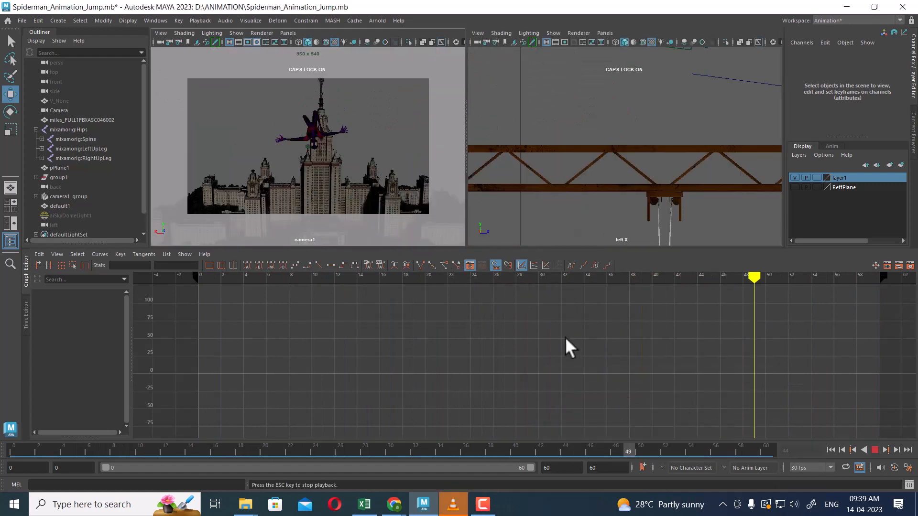
pyautogui.click(874, 450)
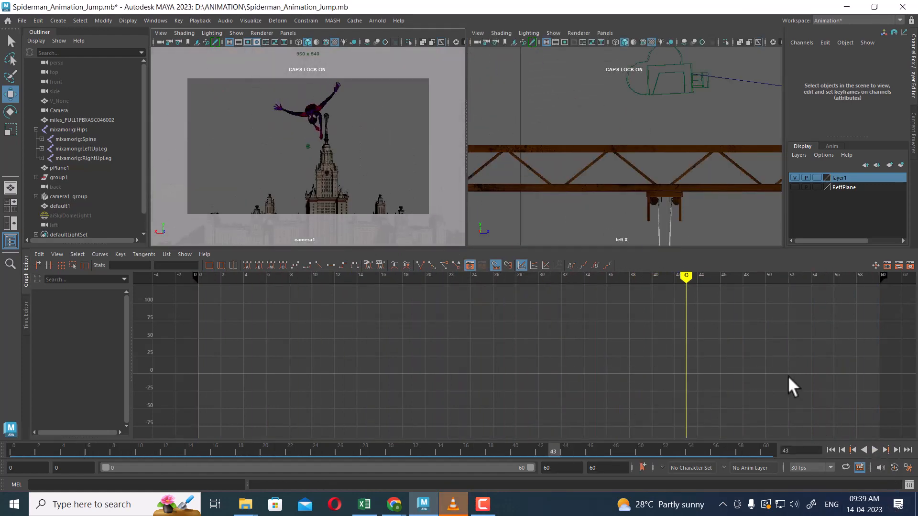
pyautogui.moveTo(693, 280)
pyautogui.mouseDown()
pyautogui.moveTo(627, 286)
pyautogui.moveTo(781, 324)
pyautogui.moveTo(890, 397)
pyautogui.moveTo(853, 389)
pyautogui.moveTo(510, 389)
pyautogui.moveTo(234, 418)
pyautogui.moveTo(390, 416)
pyautogui.mouseUp()
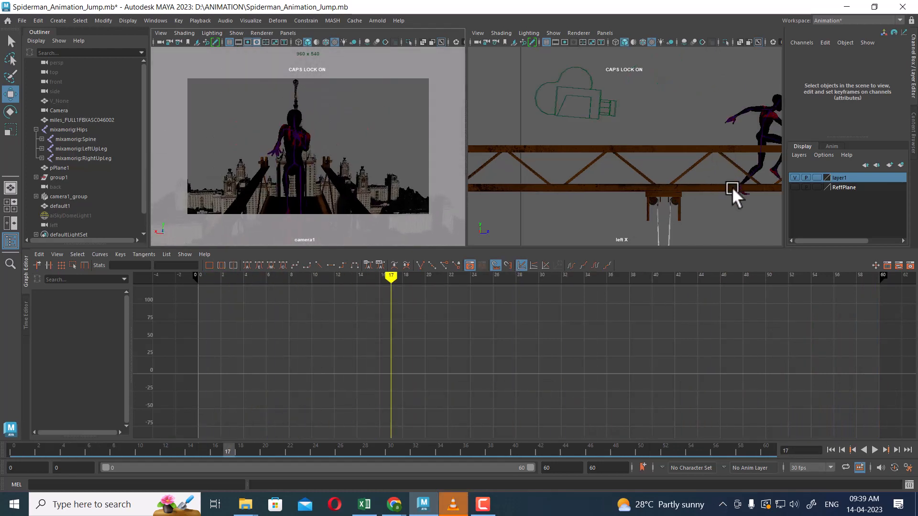
# Step: Scrub to frame 21 and examine the character's running pose up close in the left view
pyautogui.keyDown('alt'); pyautogui.moveTo(734, 182); pyautogui.dragTo(629, 167, button='middle'); pyautogui.keyUp('alt')
pyautogui.keyDown('alt'); pyautogui.moveTo(629, 168); pyautogui.dragTo(694, 188, button='right'); pyautogui.keyUp('alt')
pyautogui.moveTo(694, 188)
pyautogui.keyDown('alt'); pyautogui.mouseDown(button='middle')
pyautogui.moveTo(678, 235)
pyautogui.moveTo(703, 185)
pyautogui.mouseUp(button='middle'); pyautogui.keyUp('alt')
pyautogui.moveTo(78, 455)
pyautogui.mouseDown()
pyautogui.moveTo(14, 449)
pyautogui.moveTo(214, 463)
pyautogui.moveTo(91, 466)
pyautogui.moveTo(235, 469)
pyautogui.moveTo(16, 472)
pyautogui.moveTo(272, 473)
pyautogui.mouseUp()
pyautogui.scroll(-2, 639, 160)
pyautogui.keyDown('alt'); pyautogui.moveTo(762, 165); pyautogui.dragTo(660, 157, button='middle'); pyautogui.keyUp('alt')
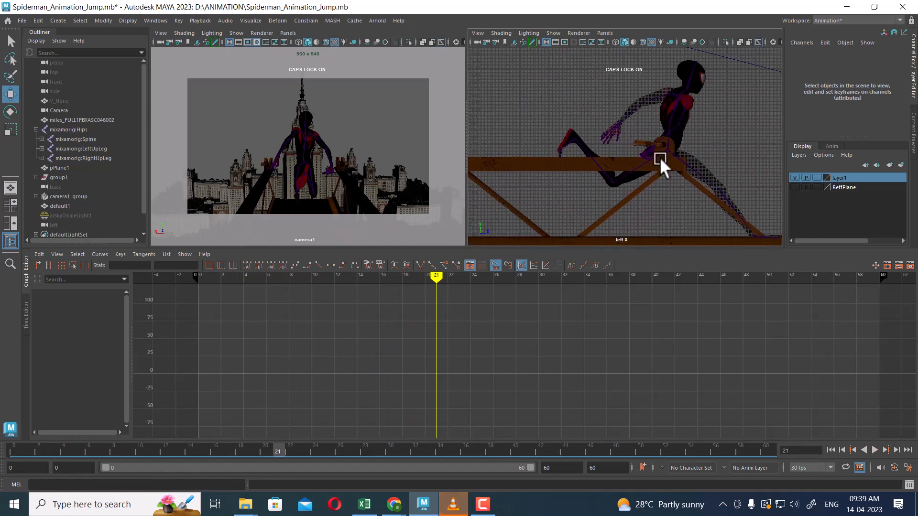
pyautogui.scroll(2, 640, 176)
# Step: Apply auto tangents to all rotation keys of mixamorig:LeftUpLeg and isolate its Rotate X curve
pyautogui.click(681, 186)
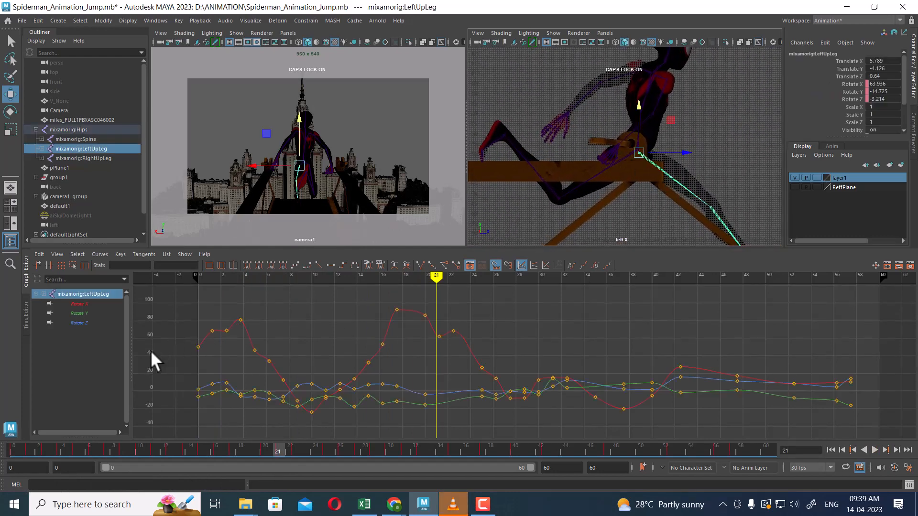
pyautogui.moveTo(185, 289); pyautogui.dragTo(879, 456)
pyautogui.click(246, 265)
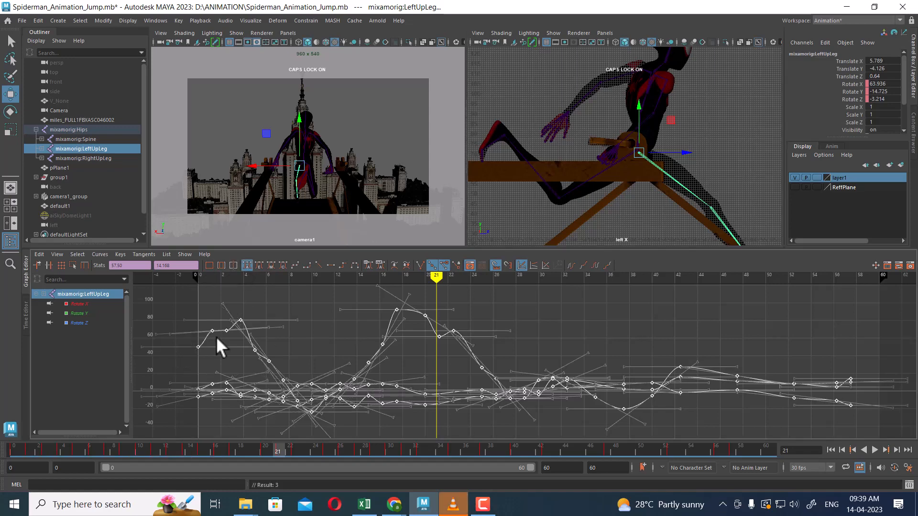
pyautogui.click(76, 304)
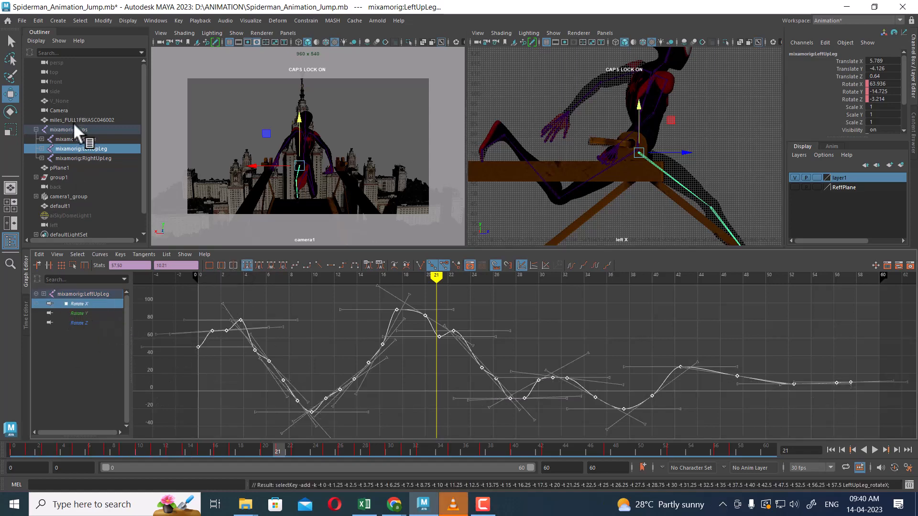
# Step: Select mixamorig:Spine, frame it in the persp view, enlarge that view to a single pane and orbit around the character
pyautogui.click(74, 138)
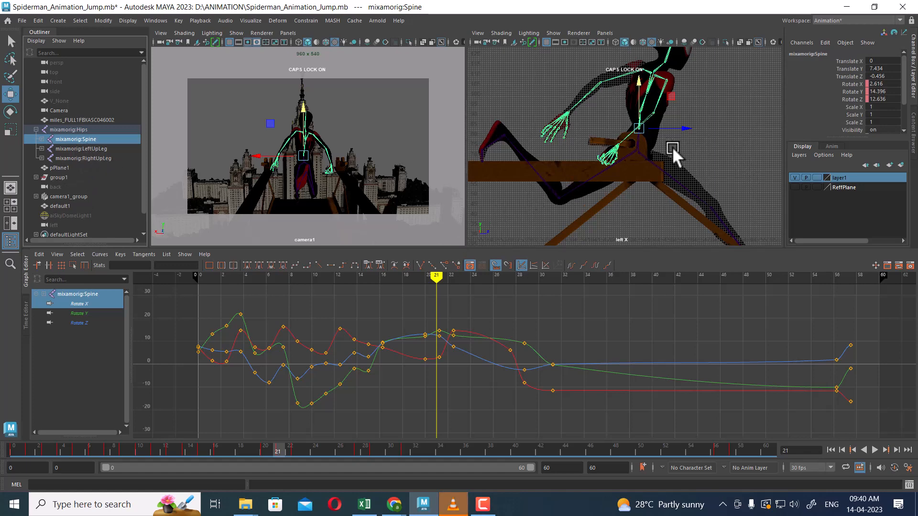
pyautogui.keyDown('alt'); pyautogui.moveTo(672, 147); pyautogui.dragTo(667, 174, button='middle'); pyautogui.keyUp('alt')
pyautogui.press('space')
pyautogui.moveTo(664, 175); pyautogui.dragTo(686, 91)
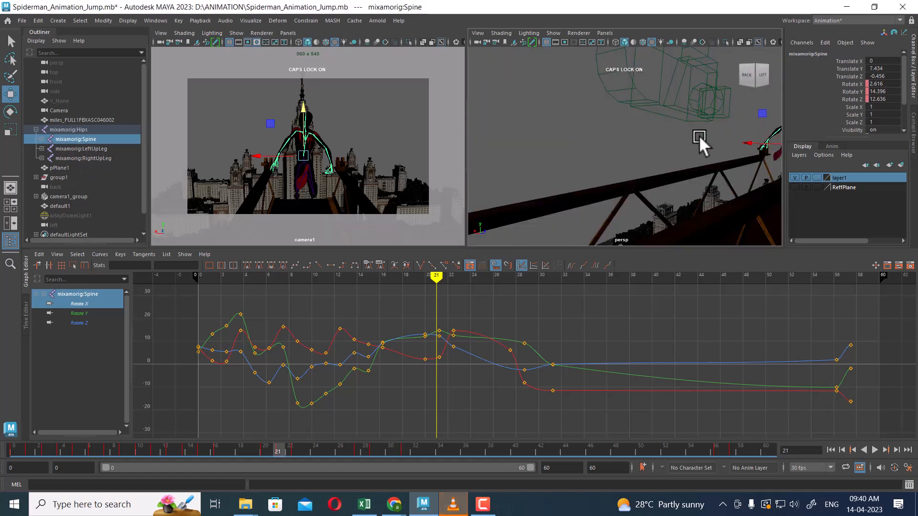
pyautogui.press('f')
pyautogui.keyDown('alt'); pyautogui.moveTo(657, 167); pyautogui.dragTo(528, 188); pyautogui.keyUp('alt')
pyautogui.press('space')
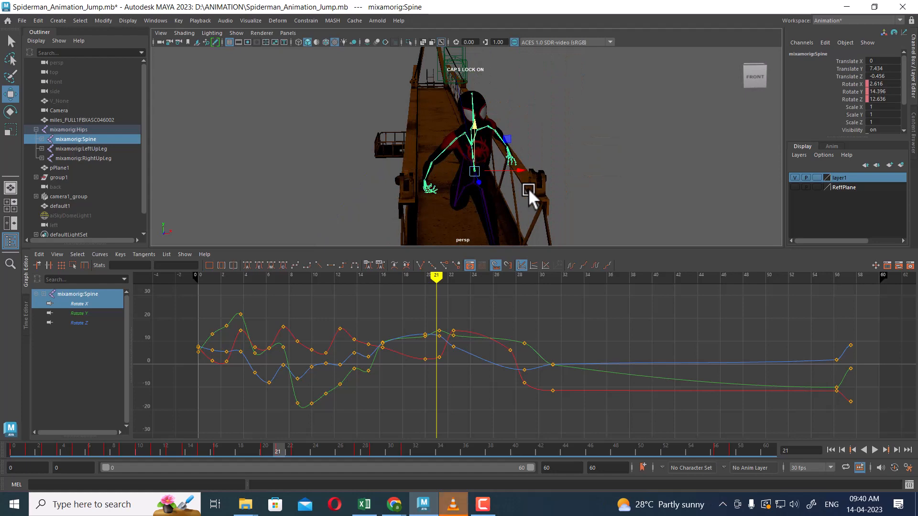
pyautogui.keyDown('alt'); pyautogui.moveTo(464, 188); pyautogui.dragTo(315, 140); pyautogui.keyUp('alt')
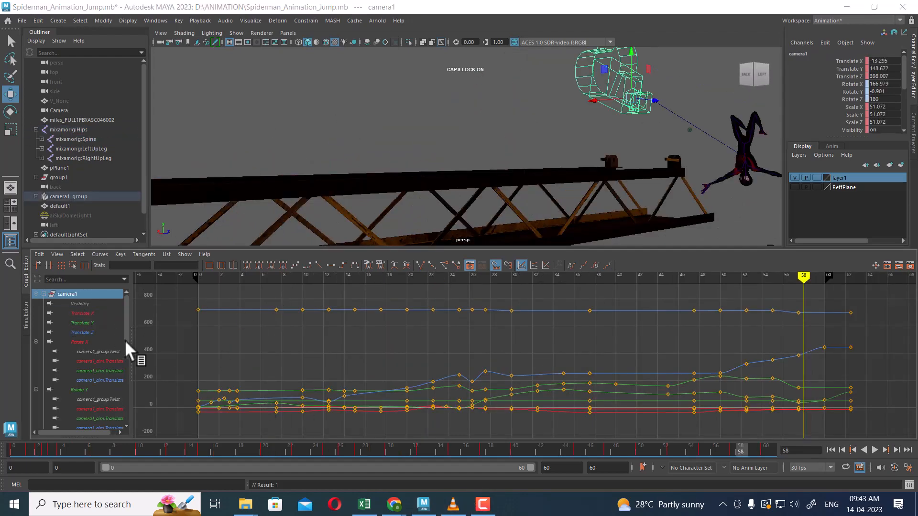
# Step: Delete the camera1 Visibility keys between the first and last keys of the curve
pyautogui.click(88, 313)
pyautogui.click(68, 303)
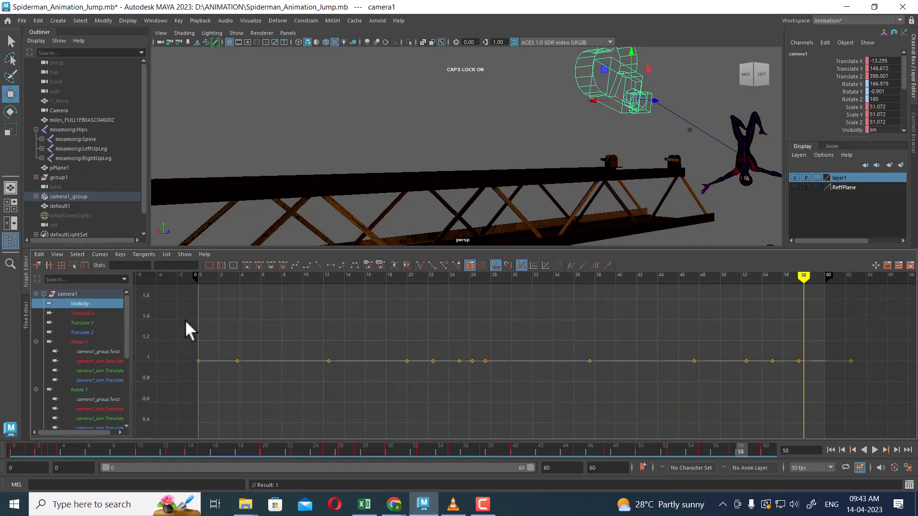
pyautogui.moveTo(224, 331); pyautogui.dragTo(819, 371)
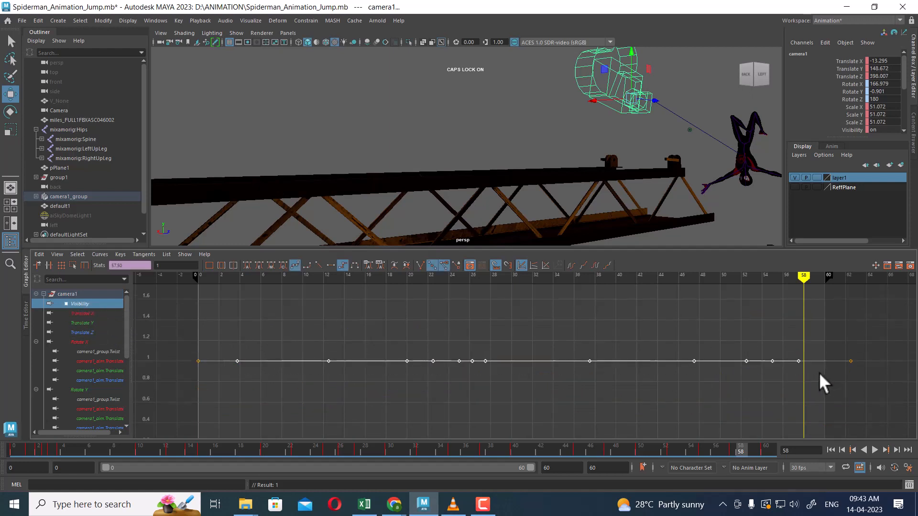
pyautogui.press('Delete')
# Step: Apply auto tangents to the keys of camera1's Translate X, Translate Y and Translate Z curves, one curve at a time
pyautogui.click(86, 313)
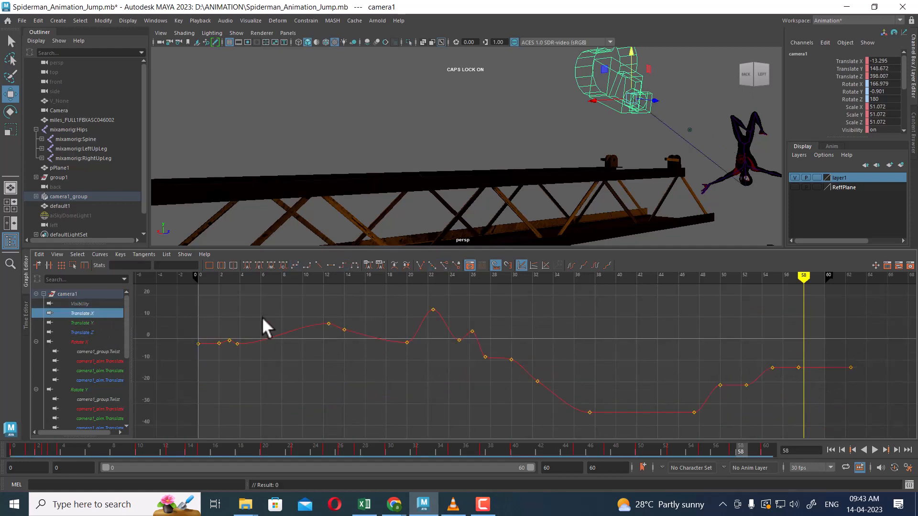
pyautogui.moveTo(212, 319); pyautogui.dragTo(831, 430)
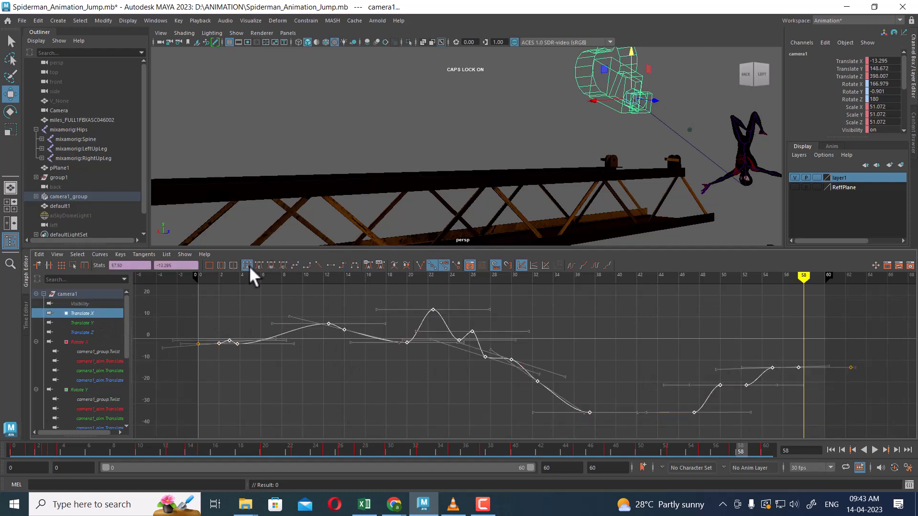
pyautogui.click(81, 322)
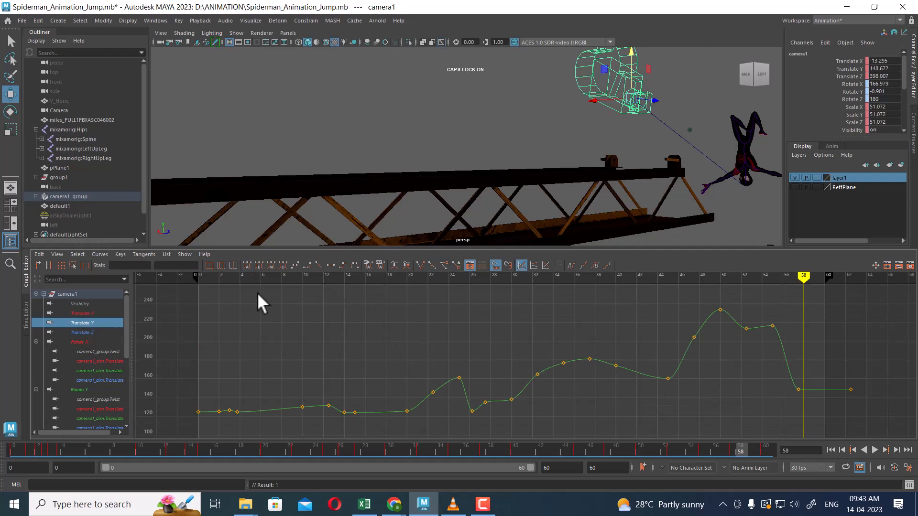
pyautogui.moveTo(171, 285); pyautogui.dragTo(887, 444)
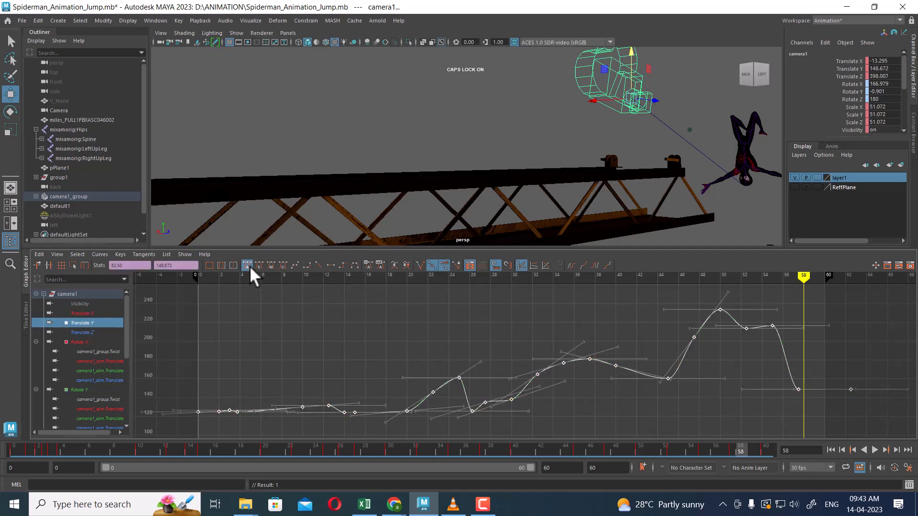
pyautogui.click(81, 331)
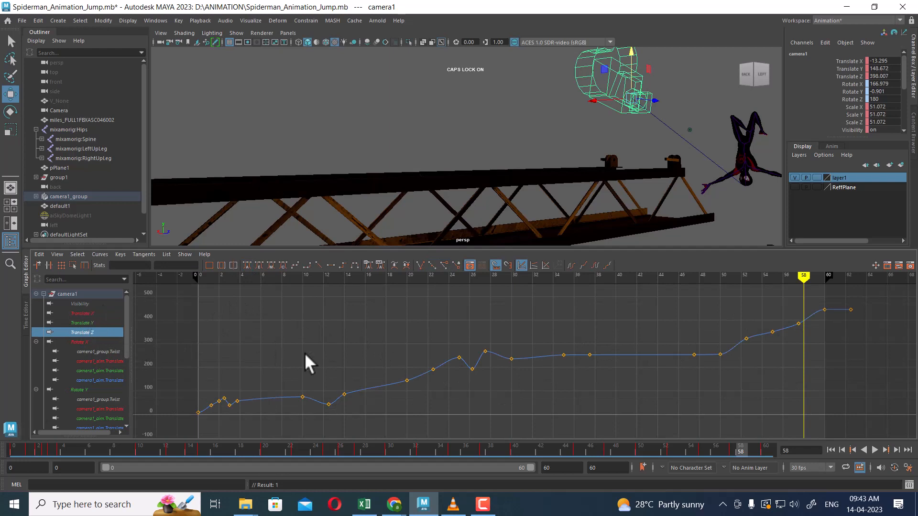
pyautogui.moveTo(200, 314); pyautogui.dragTo(879, 448)
pyautogui.moveTo(890, 297); pyautogui.dragTo(177, 470)
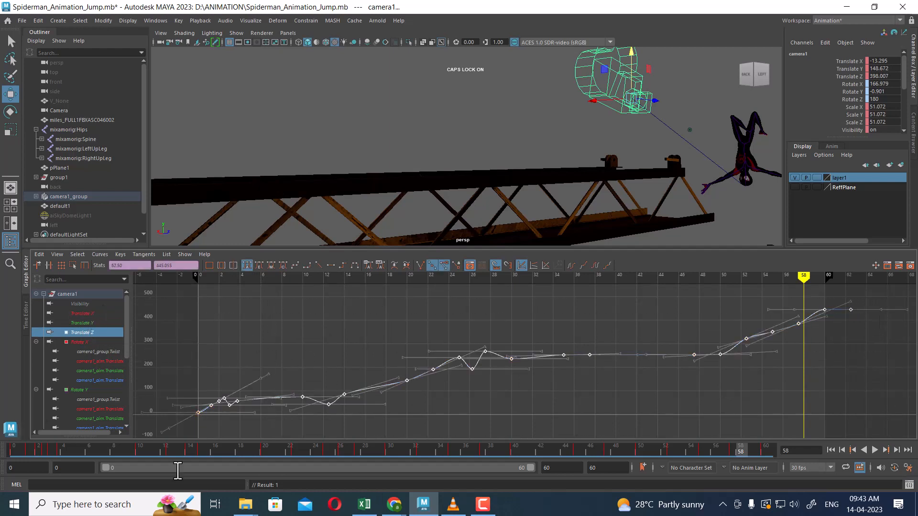
pyautogui.click(250, 265)
# Step: Delete the camera1 Translate Z key at frame 2 and steepen the tangent of the key at frame 1.25
pyautogui.scroll(10, 348, 354)
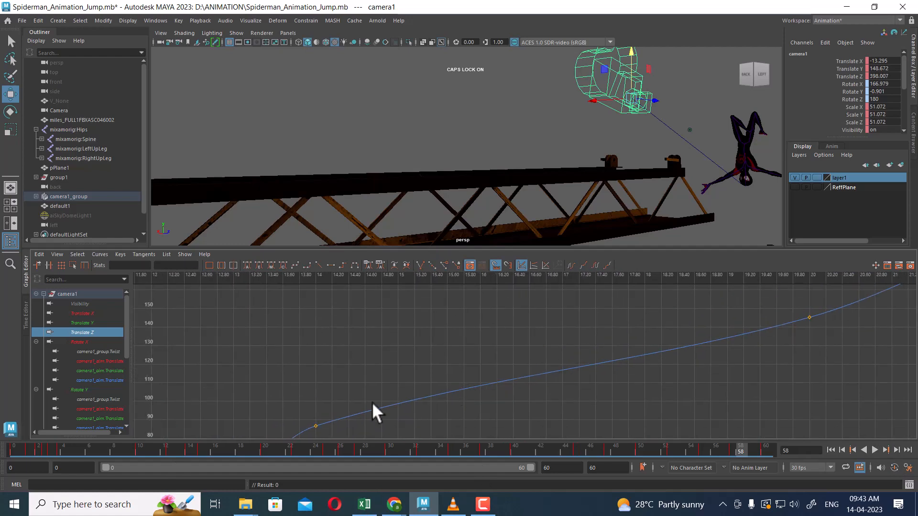
pyautogui.keyDown('alt'); pyautogui.moveTo(373, 411); pyautogui.dragTo(564, 367, button='middle'); pyautogui.keyUp('alt')
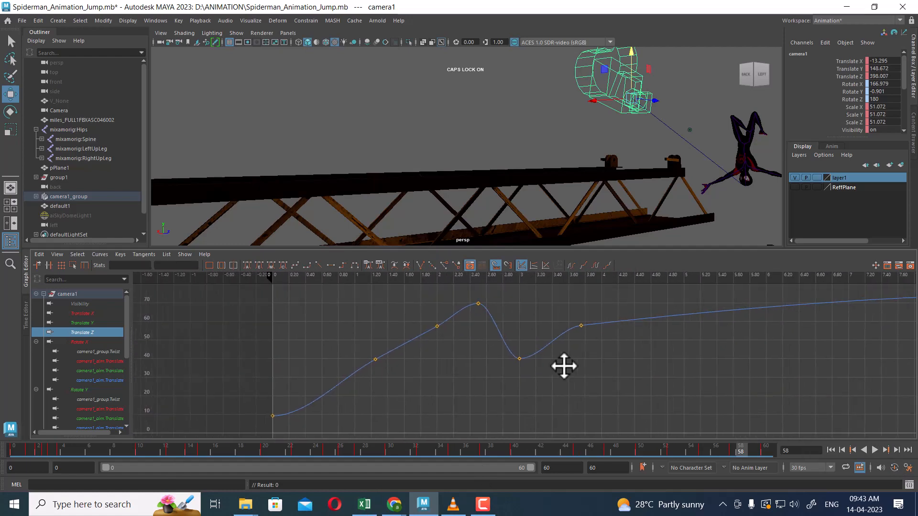
pyautogui.scroll(-3, 516, 363)
pyautogui.moveTo(475, 357); pyautogui.dragTo(434, 321)
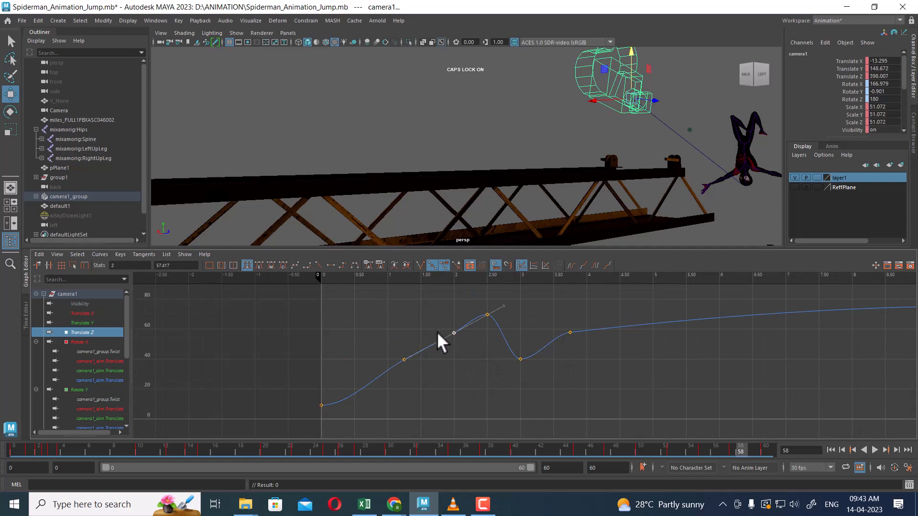
pyautogui.press('Delete')
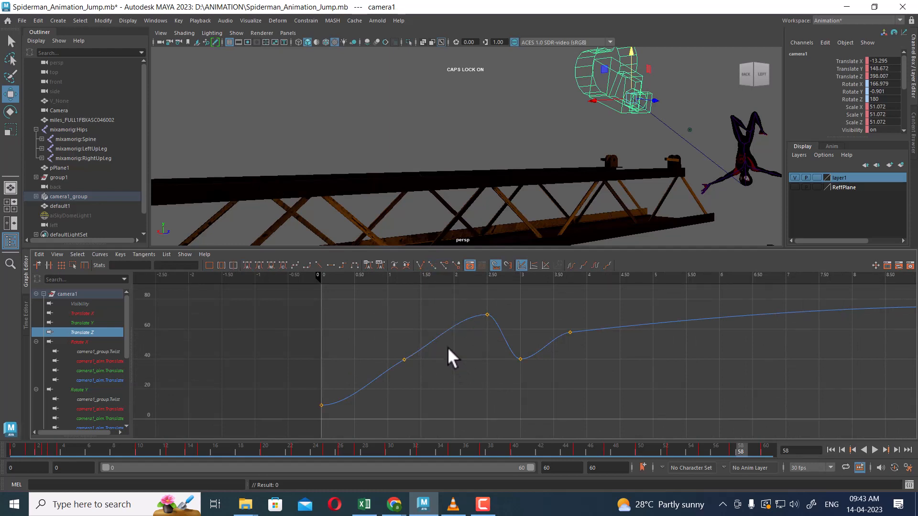
pyautogui.moveTo(364, 353); pyautogui.dragTo(406, 393)
pyautogui.moveTo(452, 334); pyautogui.dragTo(448, 325)
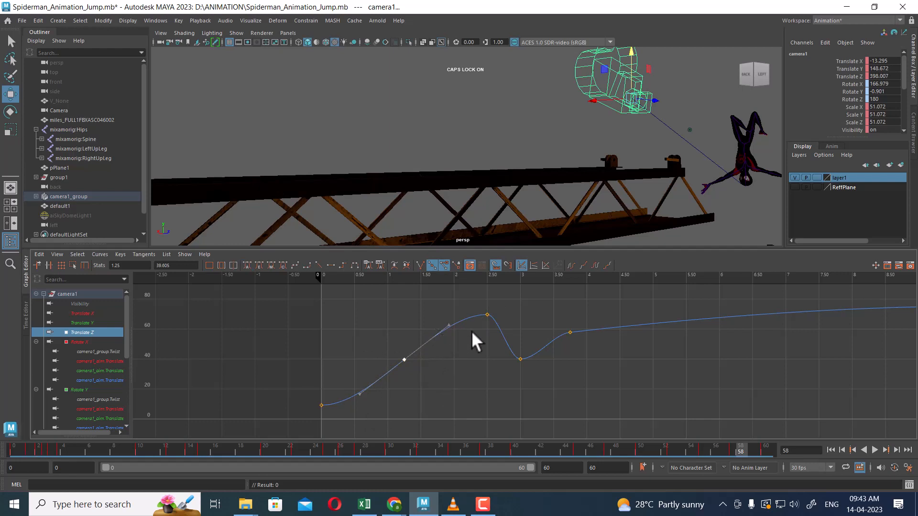
# Step: Try deleting the Translate Z keys at frames 3.75 and 10 and reshaping the frame 10 tangent, and undo these changes
pyautogui.keyDown('alt'); pyautogui.moveTo(621, 357); pyautogui.dragTo(609, 322, button='right'); pyautogui.keyUp('alt')
pyautogui.keyDown('alt'); pyautogui.moveTo(609, 322); pyautogui.dragTo(540, 327, button='middle'); pyautogui.keyUp('alt')
pyautogui.keyDown('alt'); pyautogui.moveTo(540, 328); pyautogui.dragTo(544, 383, button='right'); pyautogui.keyUp('alt')
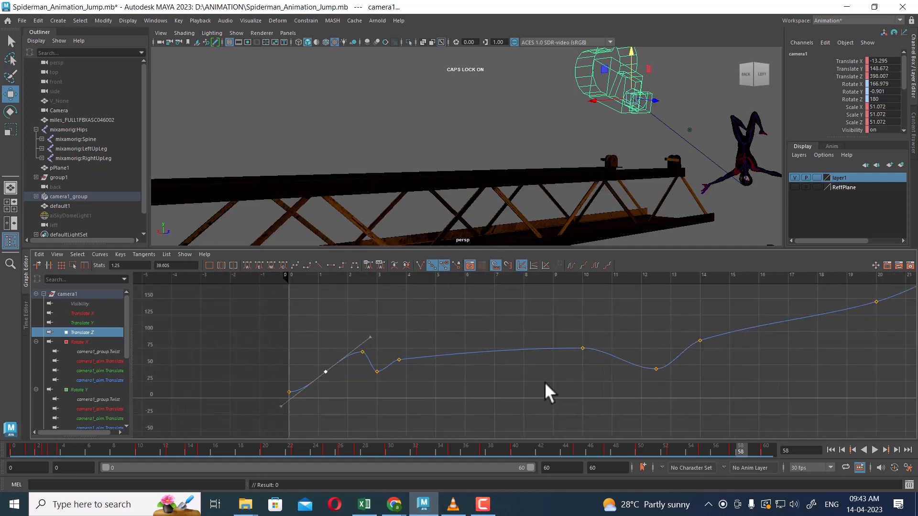
pyautogui.moveTo(393, 361); pyautogui.dragTo(395, 361)
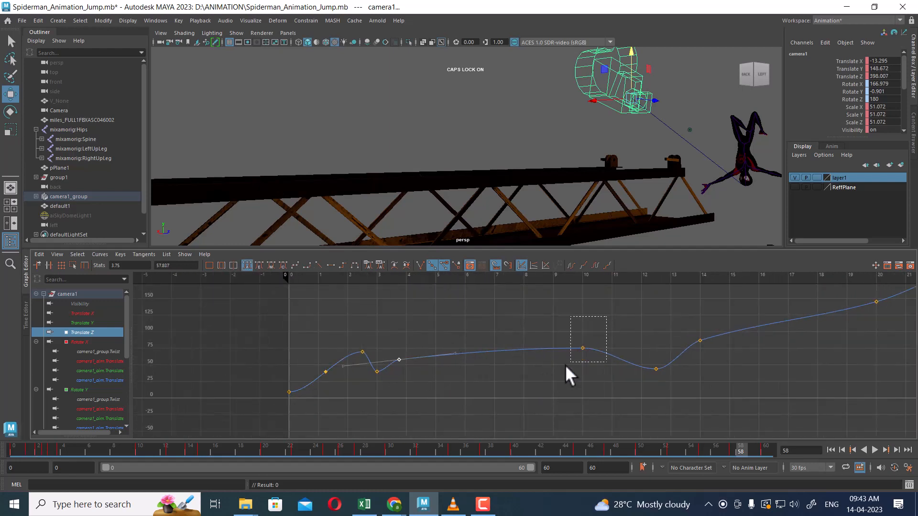
pyautogui.moveTo(437, 339); pyautogui.dragTo(385, 374)
pyautogui.press('Delete')
pyautogui.moveTo(571, 370); pyautogui.dragTo(571, 370)
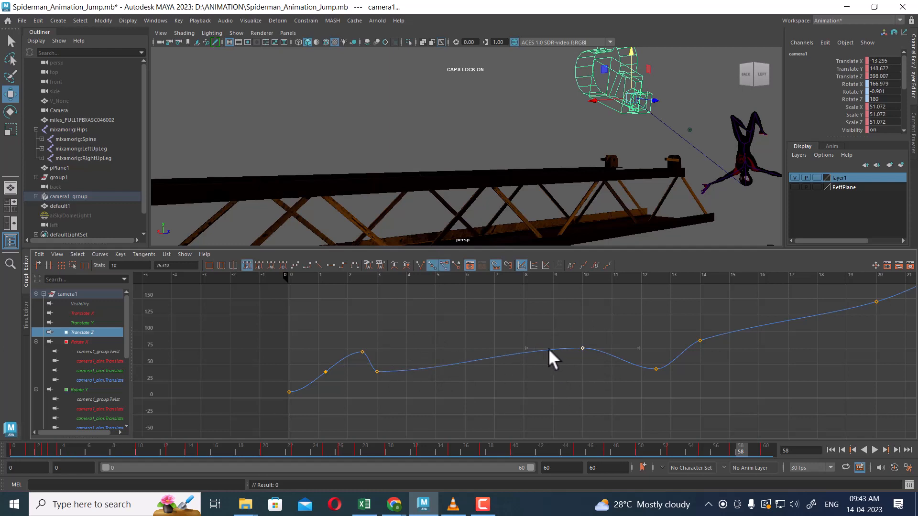
pyautogui.moveTo(526, 346); pyautogui.dragTo(472, 342)
pyautogui.hotkey('ctrl', 'z')
pyautogui.hotkey('ctrl', 'z')
pyautogui.hotkey('ctrl', 'z')
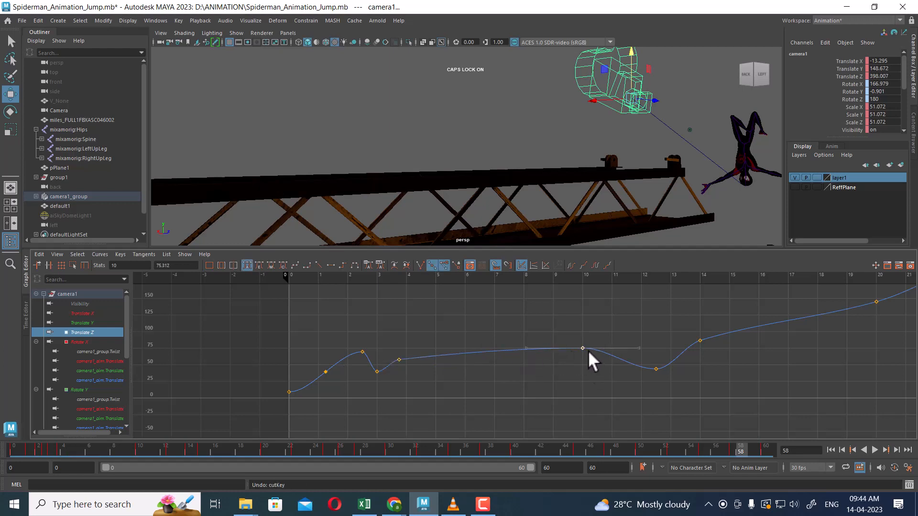
pyautogui.press('Delete')
pyautogui.hotkey('ctrl', 'z')
# Step: Delete the Translate Z key at frame 20 and steepen the tangent of the key at frame 22.5
pyautogui.keyDown('alt'); pyautogui.moveTo(657, 351); pyautogui.dragTo(574, 371, button='middle'); pyautogui.keyUp('alt')
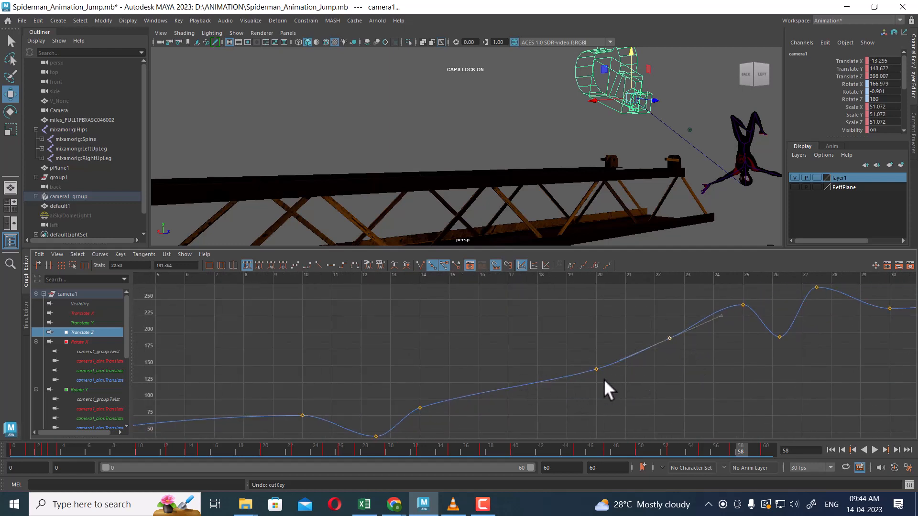
pyautogui.press('Delete')
pyautogui.click(669, 338)
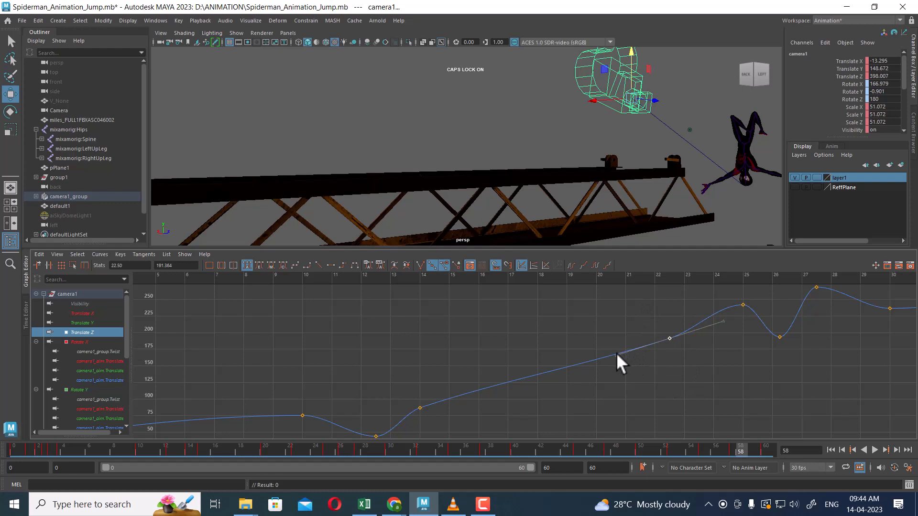
pyautogui.moveTo(616, 354); pyautogui.dragTo(604, 376)
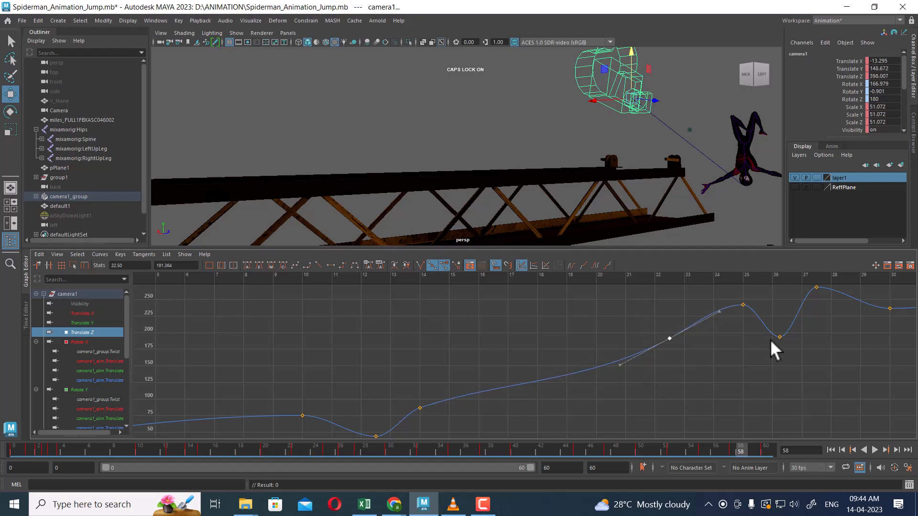
# Step: Delete the Translate Z key at frame 35 and tilt the frame 37.5 tangent with its incoming handle raised and outgoing handle lowered
pyautogui.keyDown('alt'); pyautogui.moveTo(808, 356); pyautogui.dragTo(664, 361, button='middle'); pyautogui.keyUp('alt')
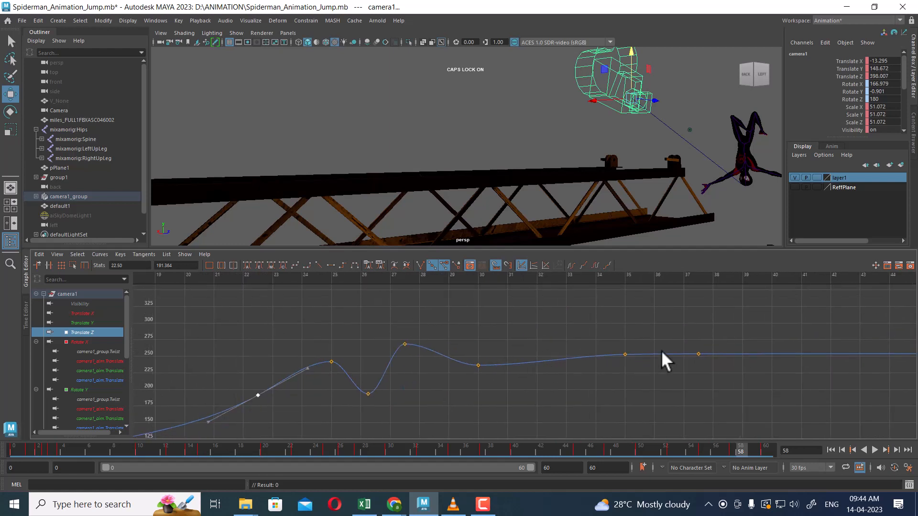
pyautogui.click(624, 354)
pyautogui.click(625, 354)
pyautogui.press('Delete')
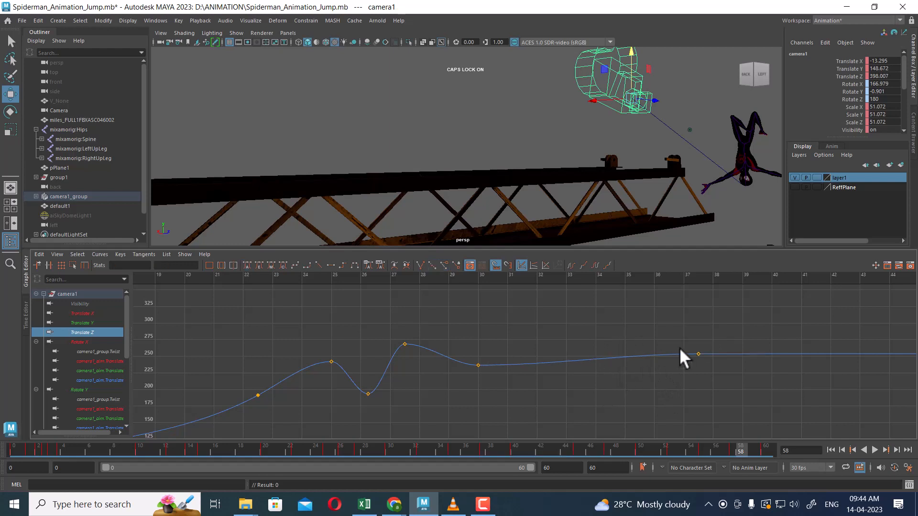
pyautogui.moveTo(712, 338); pyautogui.dragTo(635, 345)
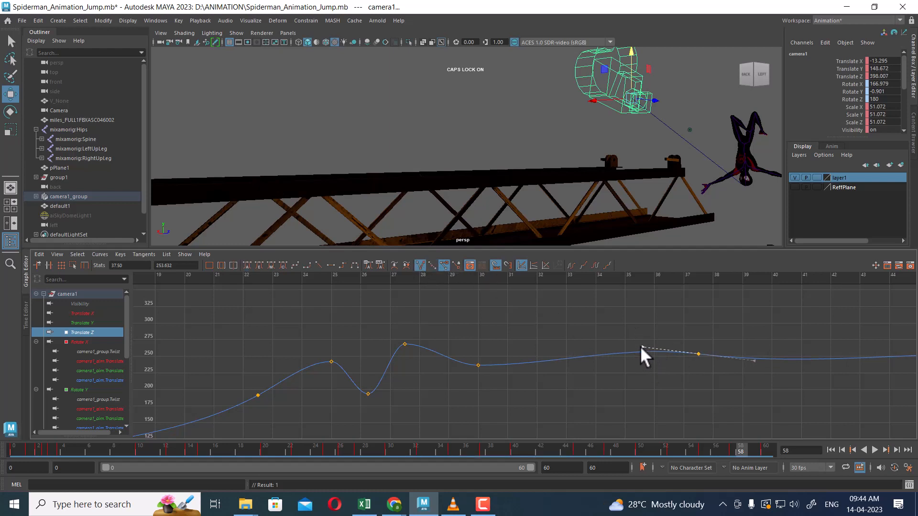
pyautogui.moveTo(640, 346); pyautogui.dragTo(638, 342)
pyautogui.moveTo(754, 360); pyautogui.dragTo(753, 362)
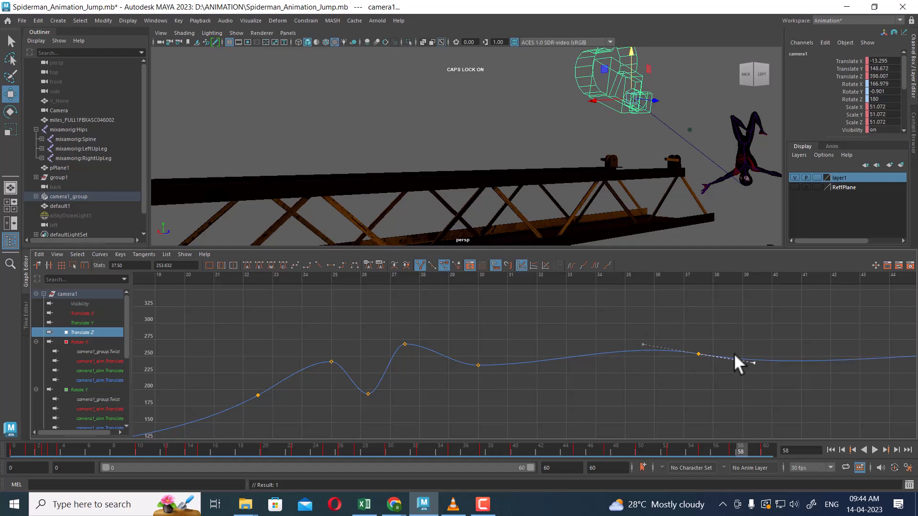
# Step: Delete the camera1 Translate Z key at frame 55 and lower the incoming tangent handle of the key at frame 57.5
pyautogui.keyDown('alt'); pyautogui.moveTo(730, 349); pyautogui.dragTo(547, 365, button='middle'); pyautogui.keyUp('alt')
pyautogui.keyDown('alt'); pyautogui.moveTo(618, 354); pyautogui.dragTo(544, 385, button='middle'); pyautogui.keyUp('alt')
pyautogui.keyDown('alt'); pyautogui.moveTo(683, 343); pyautogui.dragTo(665, 371, button='middle'); pyautogui.keyUp('alt')
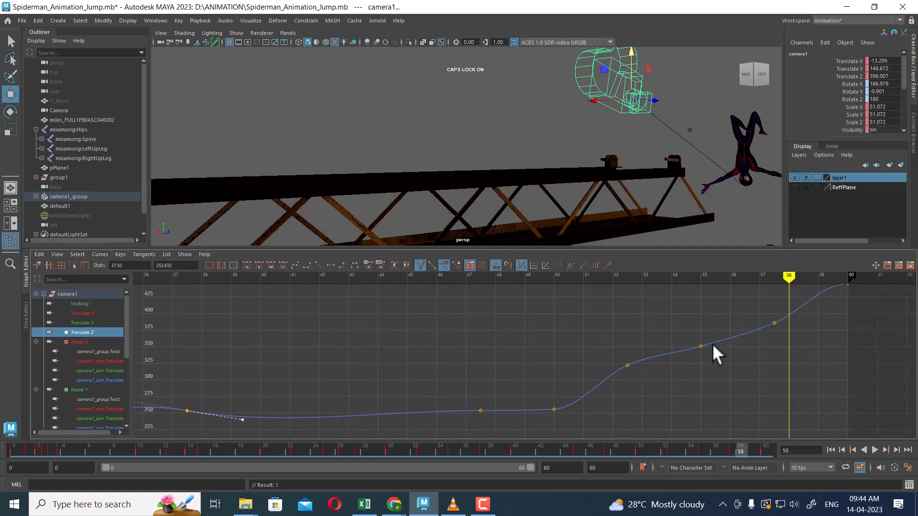
pyautogui.moveTo(712, 343); pyautogui.dragTo(678, 395)
pyautogui.press('Delete')
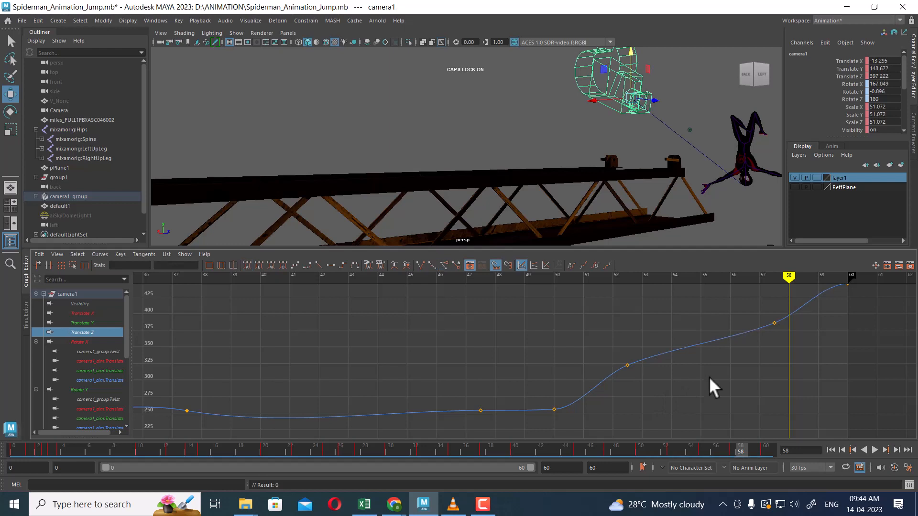
pyautogui.moveTo(808, 313); pyautogui.dragTo(731, 371)
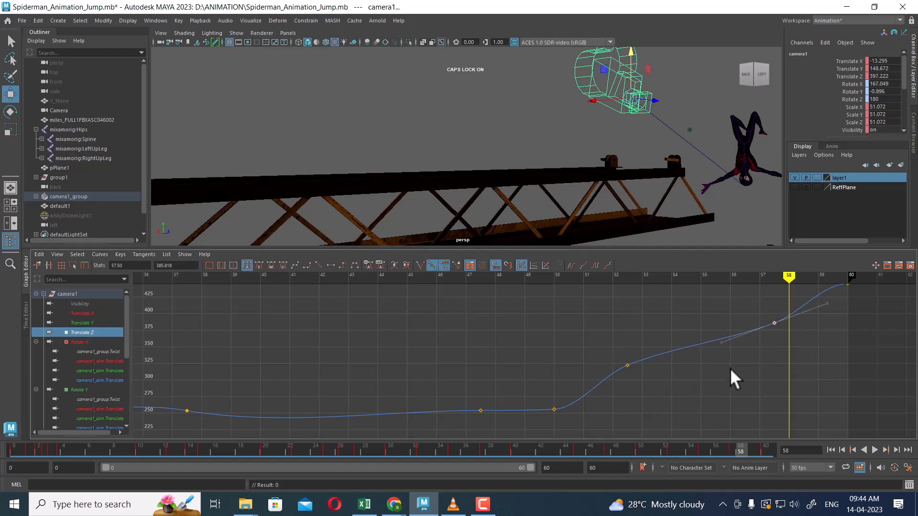
pyautogui.click(721, 342)
pyautogui.moveTo(719, 343); pyautogui.dragTo(702, 358, button='middle')
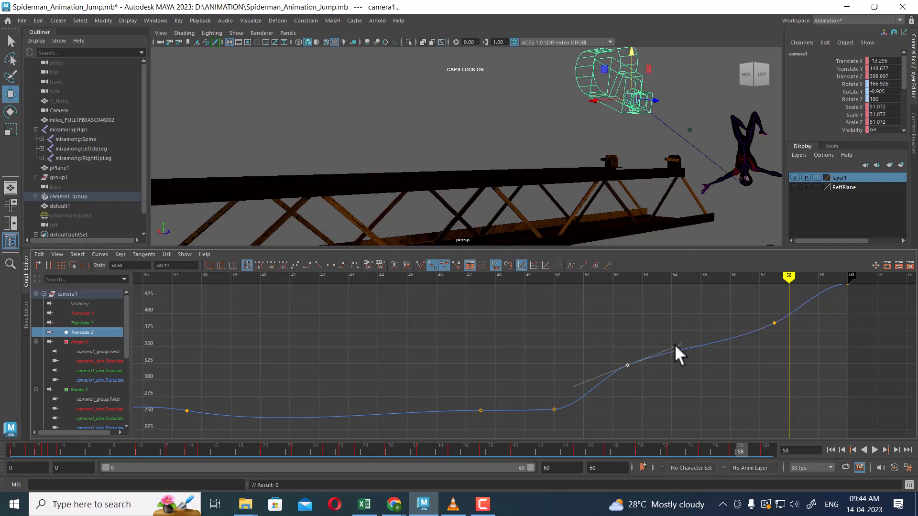
# Step: Flatten the outgoing Translate Z tangent at frame 52.5, and break the frame 57.5 tangents to lower that key's incoming handle
pyautogui.click(675, 344)
pyautogui.click(676, 346)
pyautogui.moveTo(678, 346); pyautogui.dragTo(691, 353, button='middle')
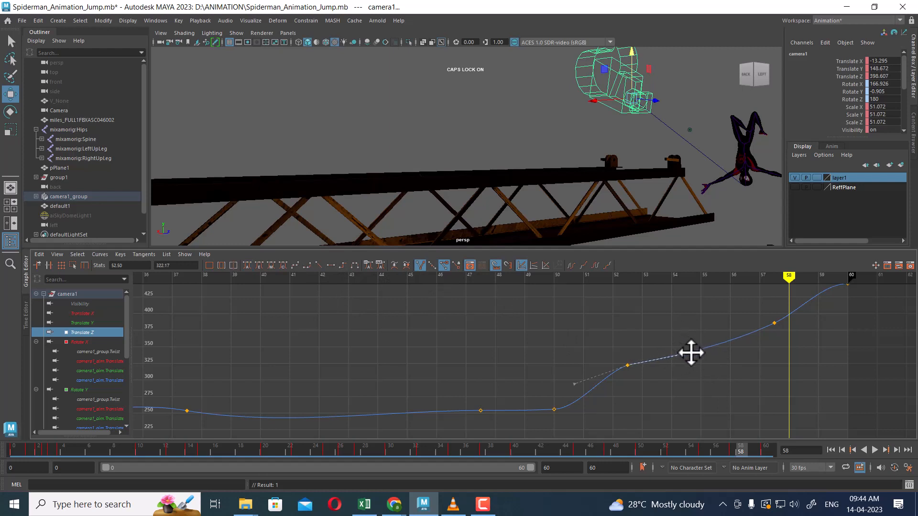
pyautogui.click(773, 323)
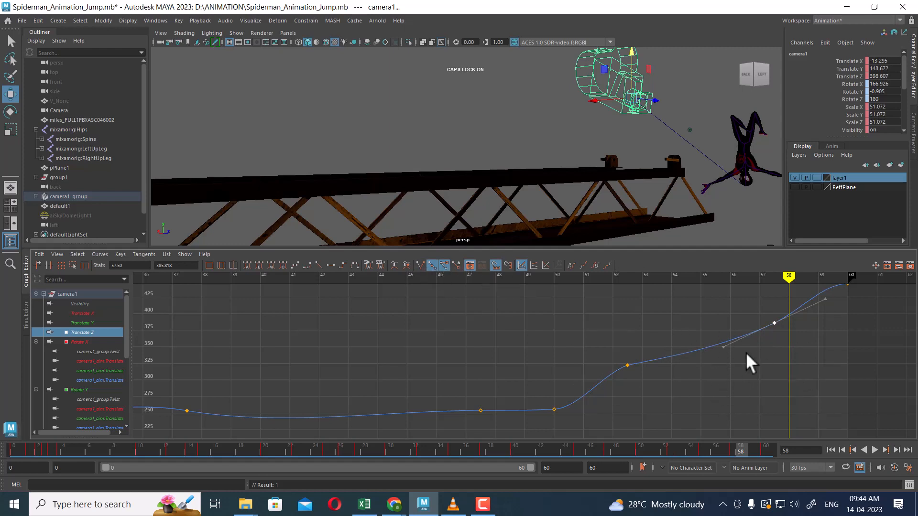
pyautogui.click(420, 265)
pyautogui.moveTo(722, 344); pyautogui.dragTo(721, 354)
pyautogui.click(836, 337)
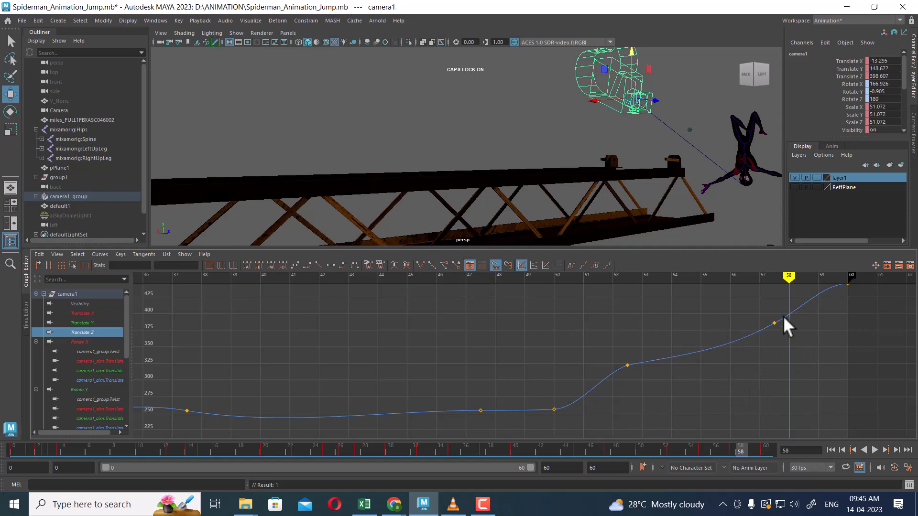
# Step: Delete the Rotate X camera1_aim Translate Z keys from frame 17.5 through 57.5, keeping the final key
pyautogui.click(77, 341)
pyautogui.press('a')
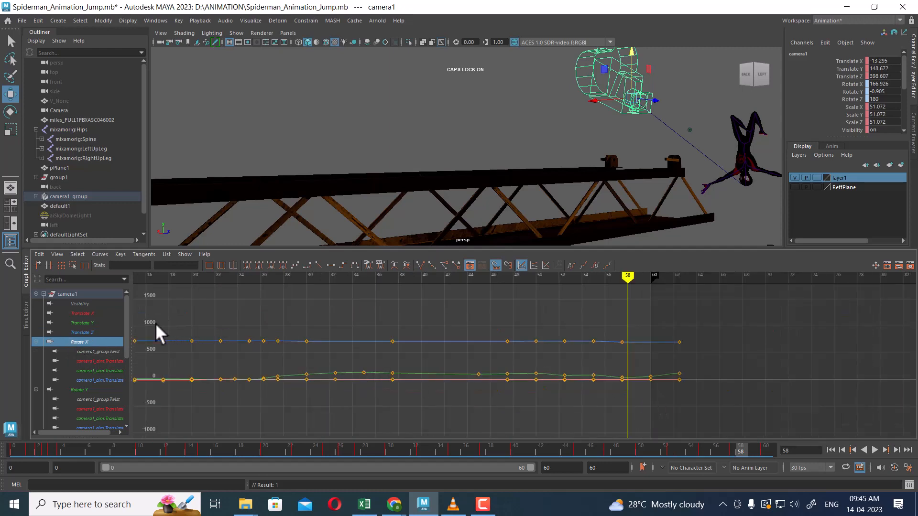
pyautogui.moveTo(156, 323); pyautogui.dragTo(643, 353)
pyautogui.press('Delete')
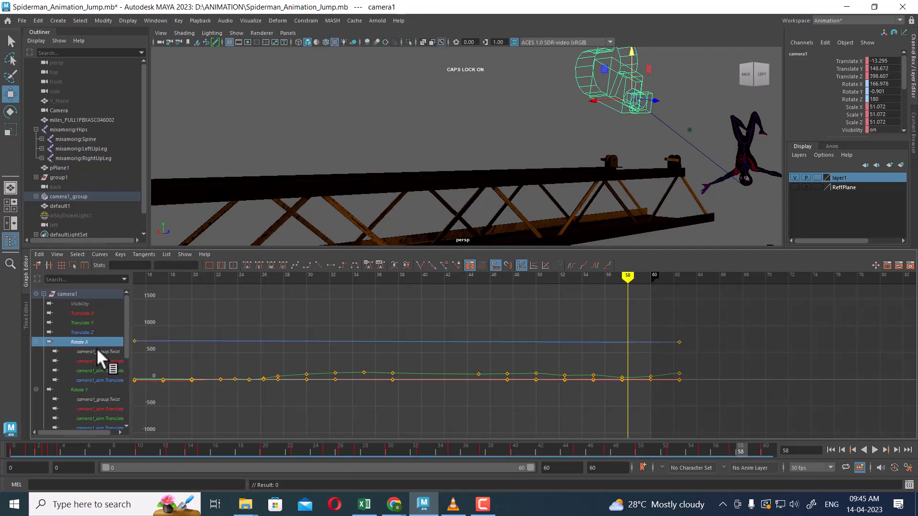
pyautogui.keyDown('alt'); pyautogui.moveTo(314, 381); pyautogui.dragTo(490, 349, button='middle'); pyautogui.keyUp('alt')
pyautogui.keyDown('alt'); pyautogui.moveTo(490, 349); pyautogui.dragTo(464, 368, button='right'); pyautogui.keyUp('alt')
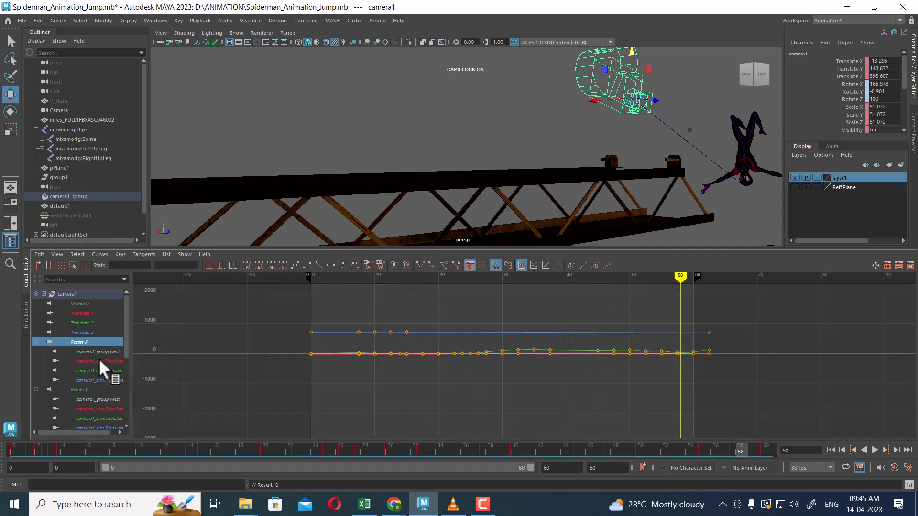
# Step: Delete the Rotate X camera1_group.Twist keys between the first and last ones, and display the camera1_aim Translate X curve
pyautogui.click(98, 352)
pyautogui.moveTo(337, 325); pyautogui.dragTo(696, 407)
pyautogui.press('Delete')
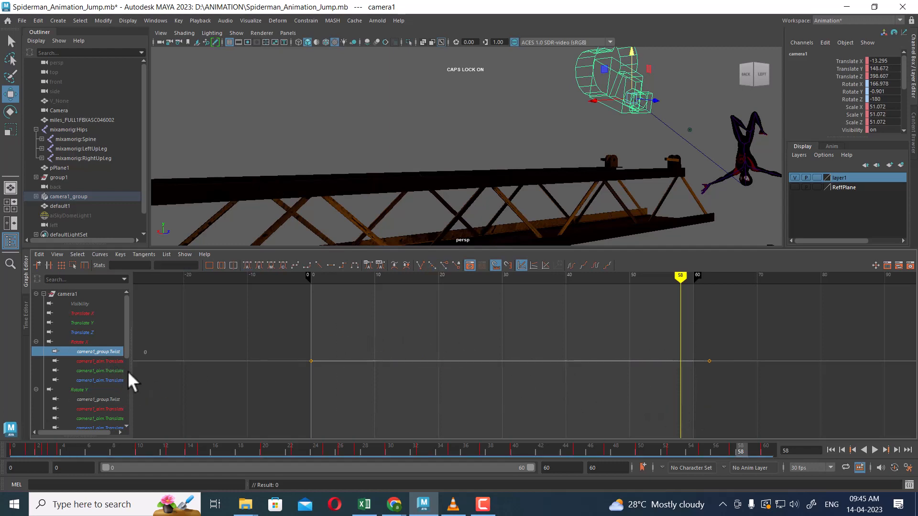
pyautogui.click(91, 360)
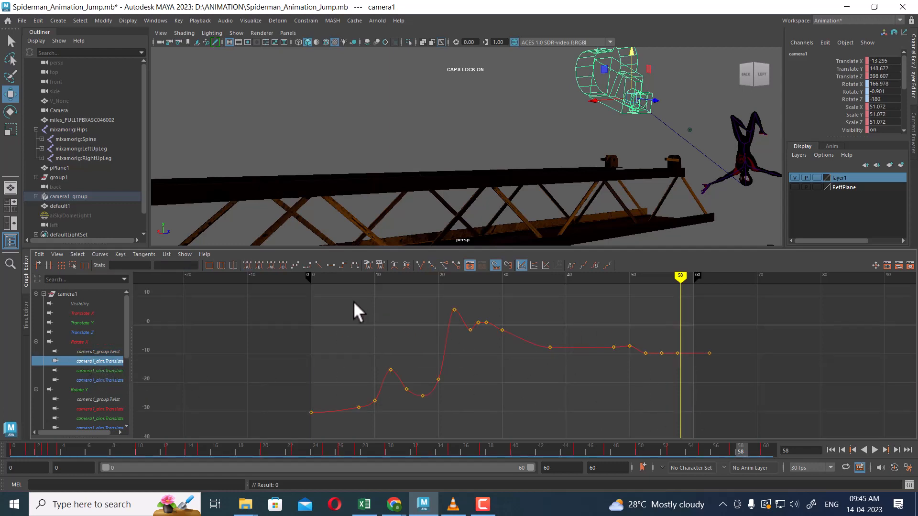
pyautogui.moveTo(299, 291); pyautogui.dragTo(765, 447)
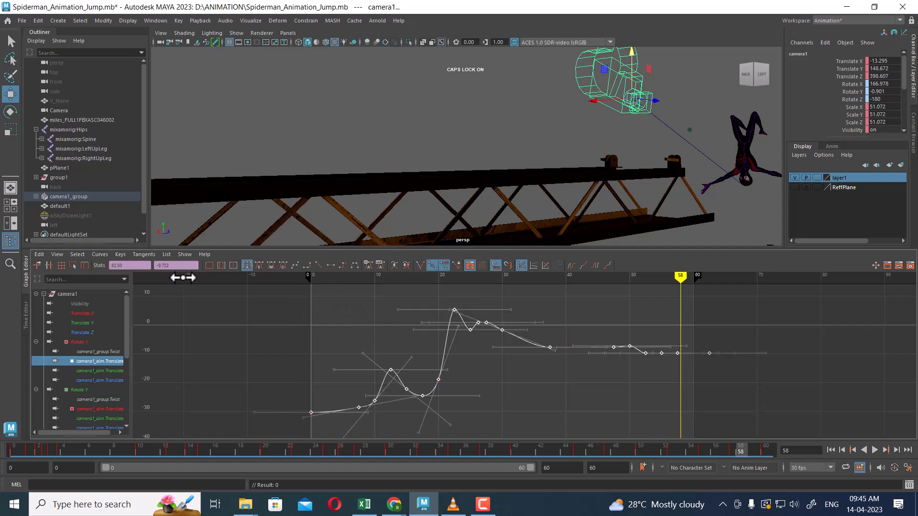
pyautogui.rightClick(369, 265)
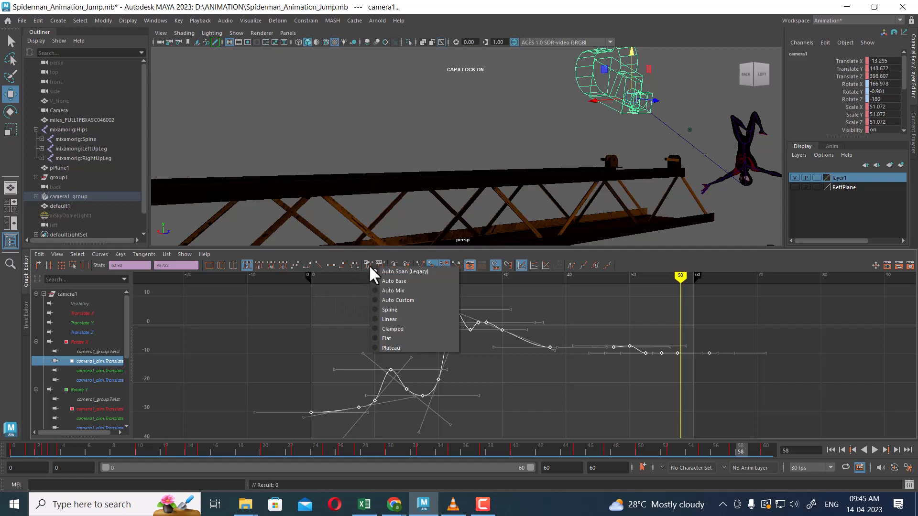
pyautogui.click(343, 279)
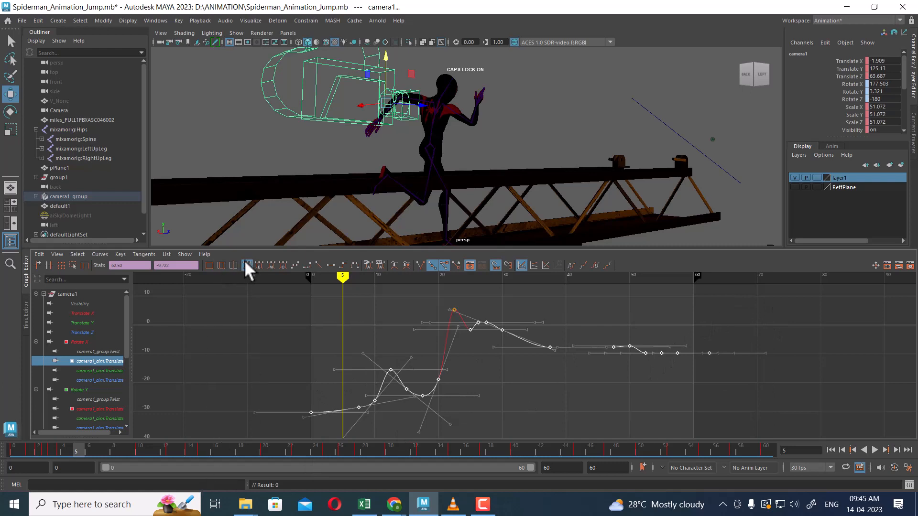
# Step: Delete the camera1_aim Translate X key at frame 37.5 and lower the outgoing tangent handle of the frame 30 key
pyautogui.scroll(5, 493, 375)
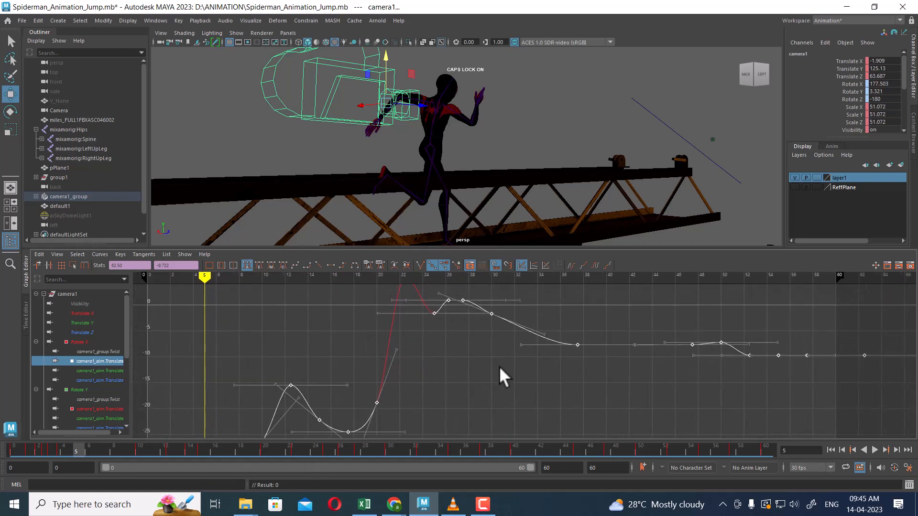
pyautogui.keyDown('alt'); pyautogui.moveTo(499, 366); pyautogui.dragTo(497, 382, button='middle'); pyautogui.keyUp('alt')
pyautogui.click(613, 396)
pyautogui.moveTo(560, 343); pyautogui.dragTo(606, 384)
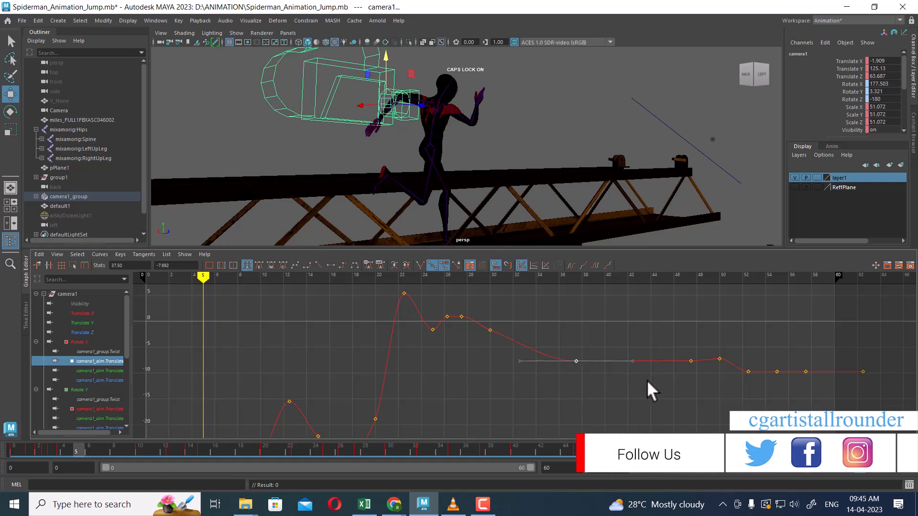
pyautogui.press('Delete')
pyautogui.moveTo(544, 321); pyautogui.dragTo(519, 372)
pyautogui.moveTo(543, 338); pyautogui.dragTo(540, 368, button='middle')
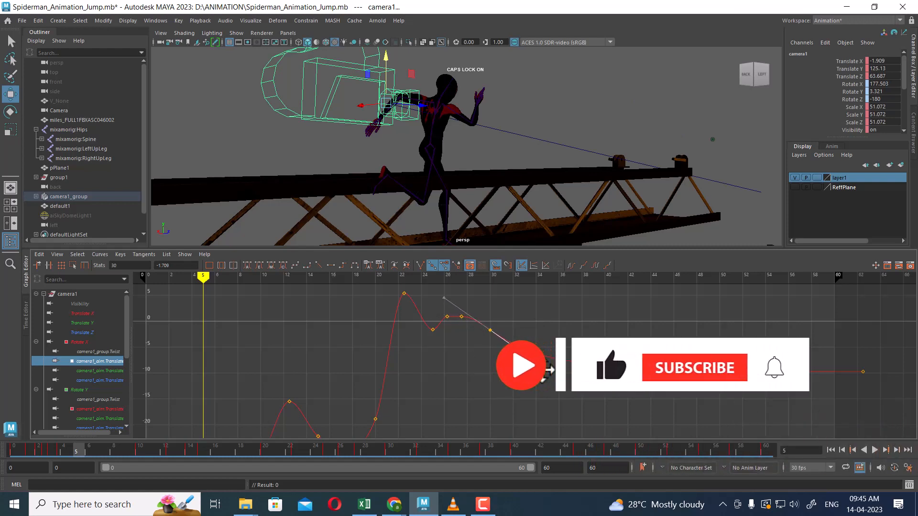
pyautogui.click(533, 367)
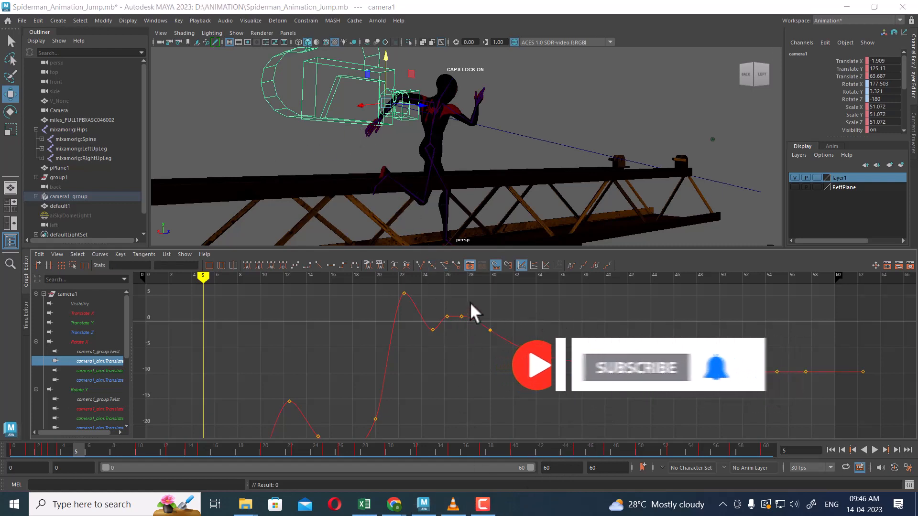
# Step: Delete the camera1_aim Translate X key at frame 27.5 and slightly raise the outgoing tangent handle at frame 26.25
pyautogui.moveTo(469, 302); pyautogui.dragTo(457, 337)
pyautogui.keyDown('alt'); pyautogui.moveTo(475, 334); pyautogui.dragTo(515, 364, button='middle'); pyautogui.keyUp('alt')
pyautogui.scroll(5, 520, 360)
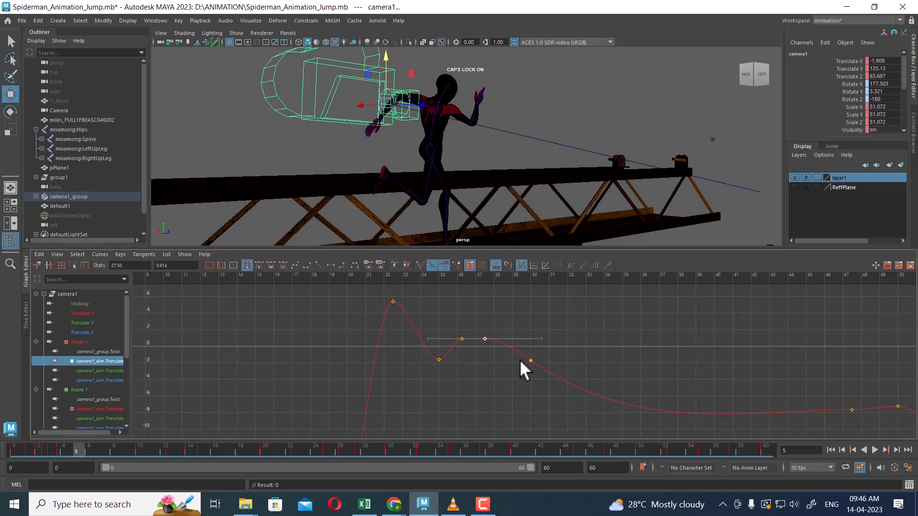
pyautogui.press('Delete')
pyautogui.moveTo(451, 356); pyautogui.dragTo(452, 357)
pyautogui.moveTo(516, 341); pyautogui.dragTo(517, 336)
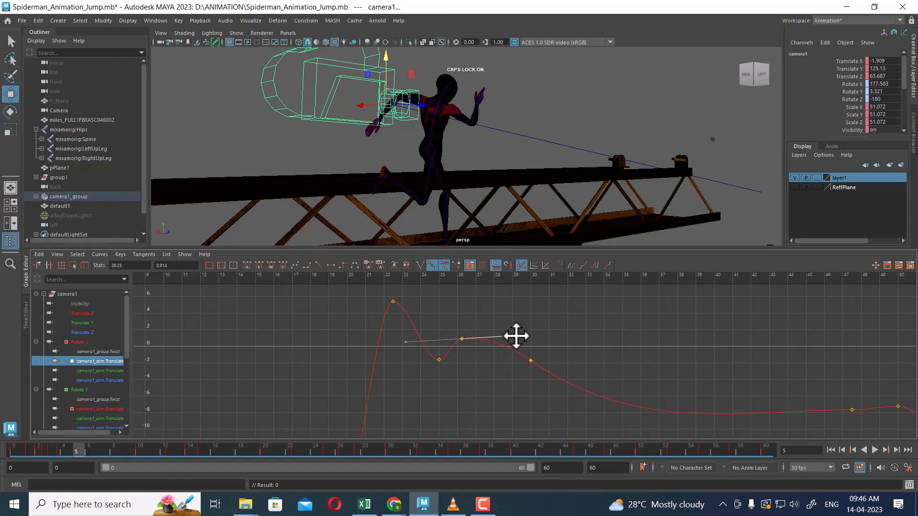
# Step: Delete the camera1_aim Translate X keys at frames 55 and 57.5 on the flat end of the curve
pyautogui.scroll(-8, 641, 342)
pyautogui.scroll(10, 621, 402)
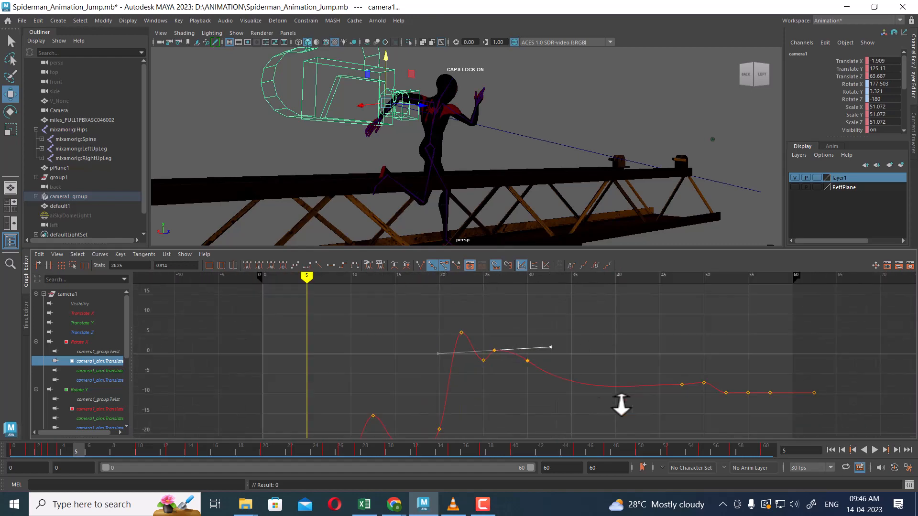
pyautogui.keyDown('alt'); pyautogui.moveTo(698, 366); pyautogui.dragTo(539, 332, button='middle'); pyautogui.keyUp('alt')
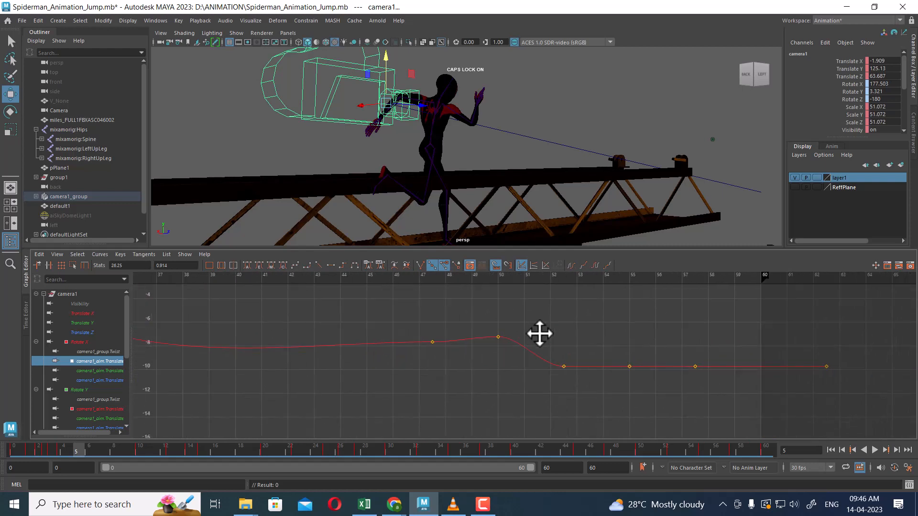
pyautogui.moveTo(692, 415); pyautogui.dragTo(707, 415)
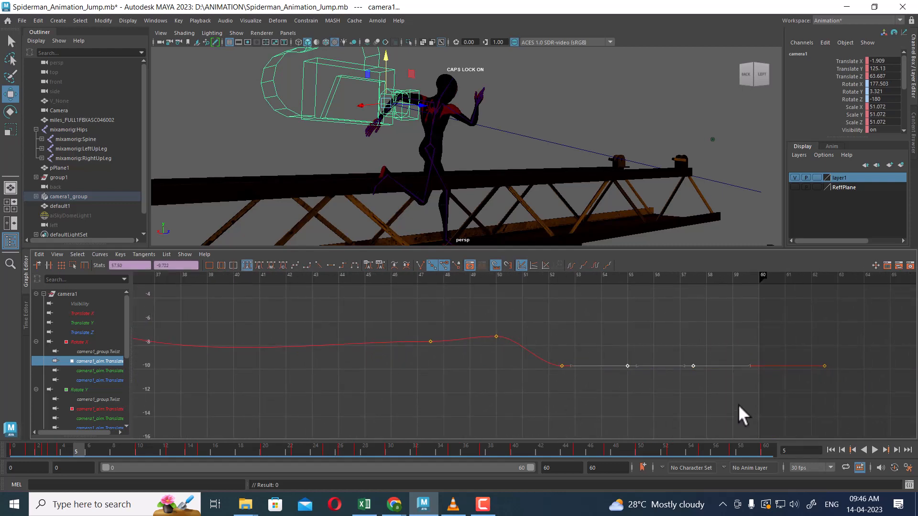
pyautogui.press('Delete')
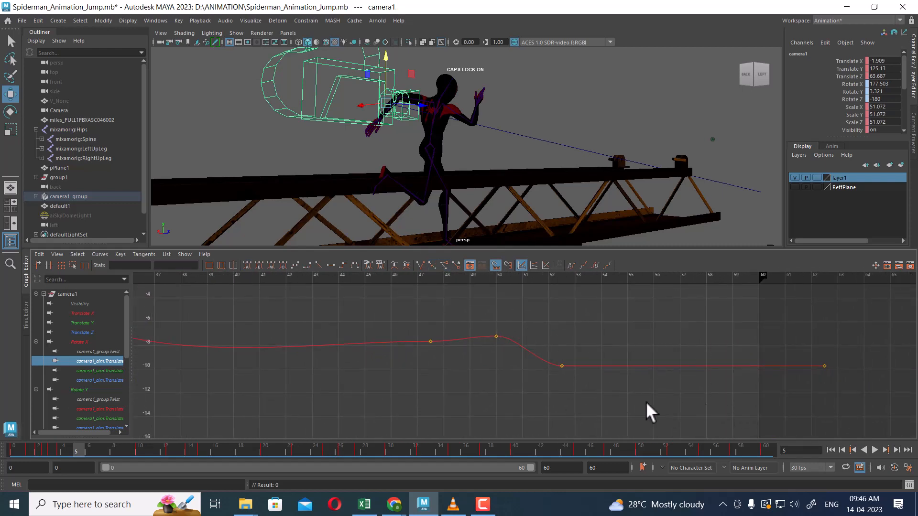
# Step: Delete the camera1_aim Translate Y keys at frames 27.5 and 30 and raise the outgoing tangent handle at frame 26.25
pyautogui.click(93, 368)
pyautogui.scroll(-3, 573, 365)
pyautogui.keyDown('alt'); pyautogui.moveTo(451, 381); pyautogui.dragTo(636, 363, button='middle'); pyautogui.keyUp('alt')
pyautogui.scroll(5, 494, 359)
pyautogui.keyDown('alt'); pyautogui.moveTo(496, 370); pyautogui.dragTo(596, 449, button='middle'); pyautogui.keyUp('alt')
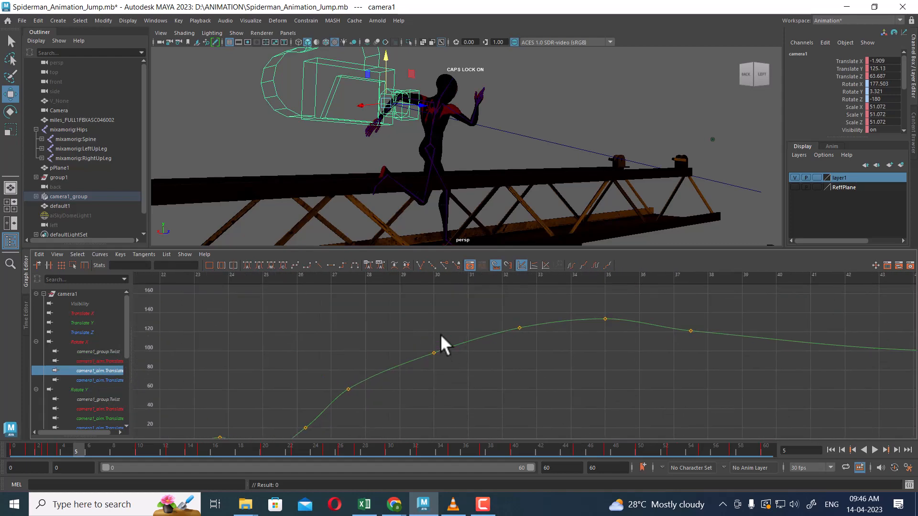
pyautogui.moveTo(441, 334); pyautogui.dragTo(357, 416)
pyautogui.press('Delete')
pyautogui.moveTo(357, 404); pyautogui.dragTo(352, 393, button='middle')
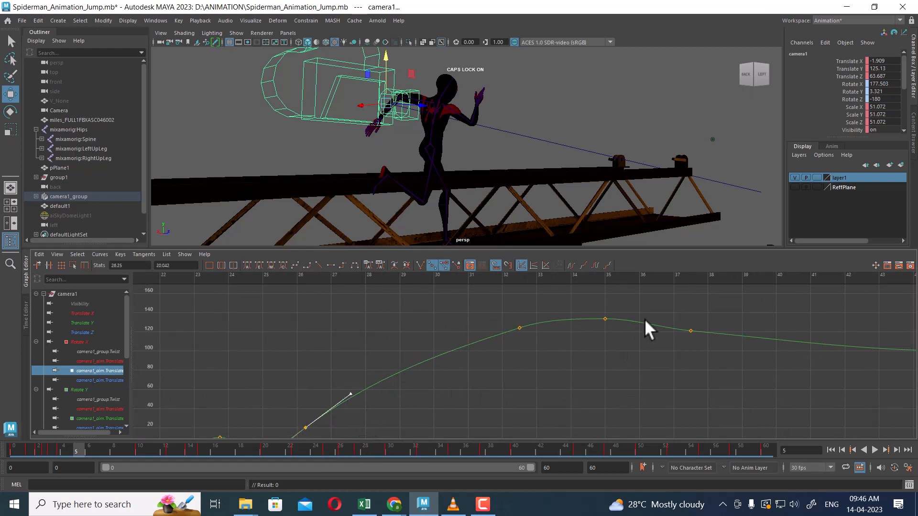
# Step: Delete the camera1_aim Translate Y key at frame 35, then raise the frame 32.5 outgoing and frame 37.5 incoming handles into a smooth arc
pyautogui.moveTo(624, 306); pyautogui.dragTo(600, 350)
pyautogui.press('Delete')
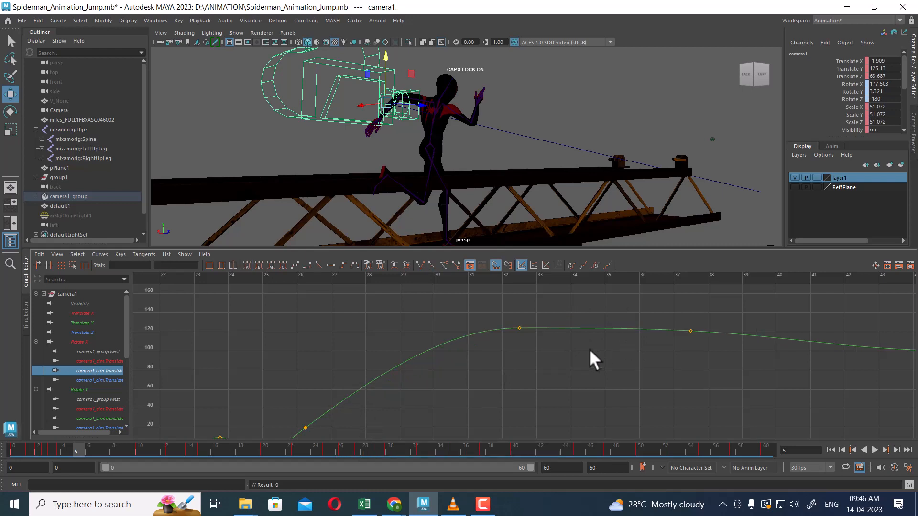
pyautogui.moveTo(541, 310); pyautogui.dragTo(504, 356)
pyautogui.click(576, 328)
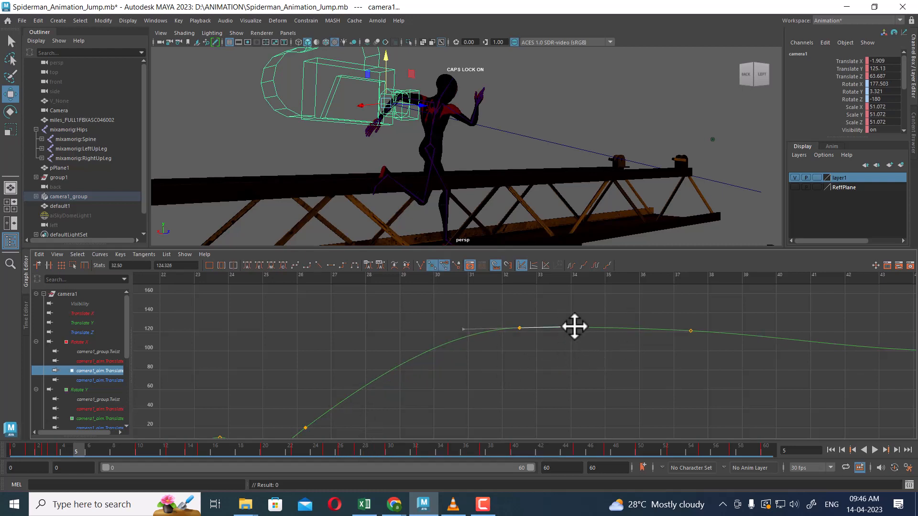
pyautogui.moveTo(576, 325); pyautogui.dragTo(575, 311, button='middle')
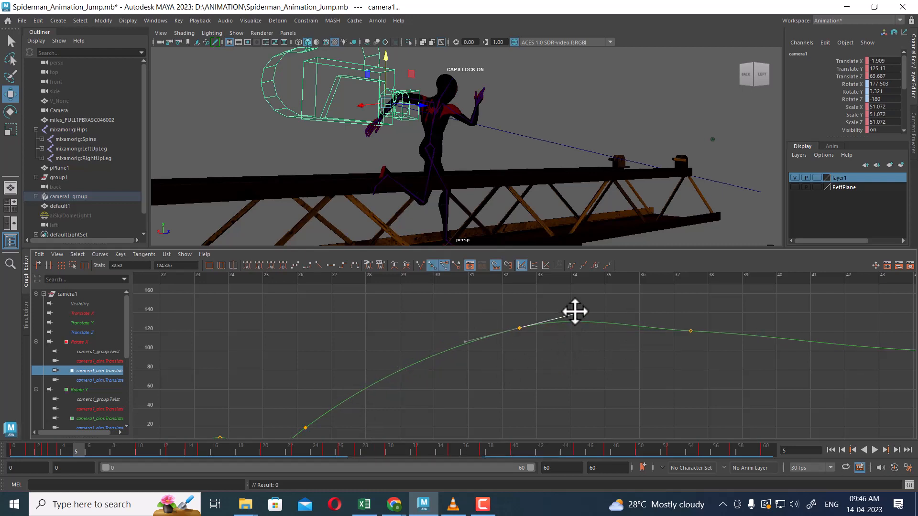
pyautogui.moveTo(743, 316); pyautogui.dragTo(643, 336)
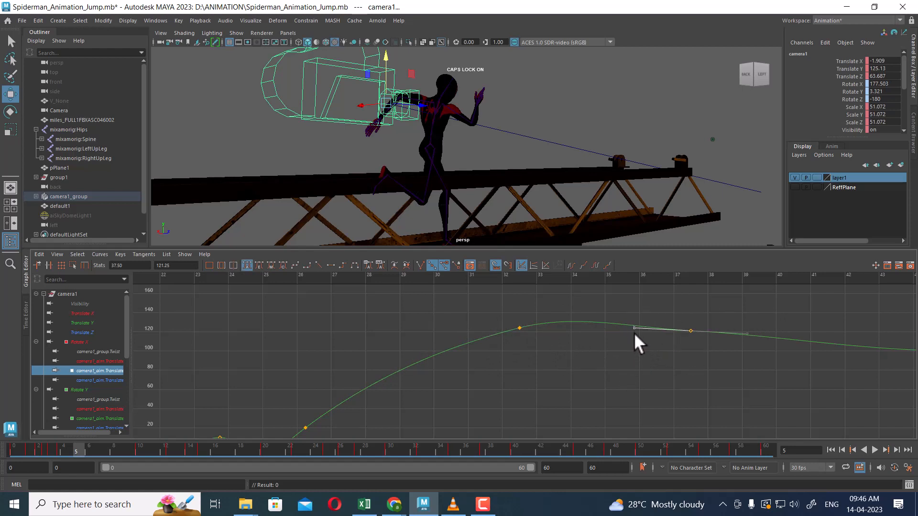
pyautogui.moveTo(634, 335); pyautogui.dragTo(633, 319, button='middle')
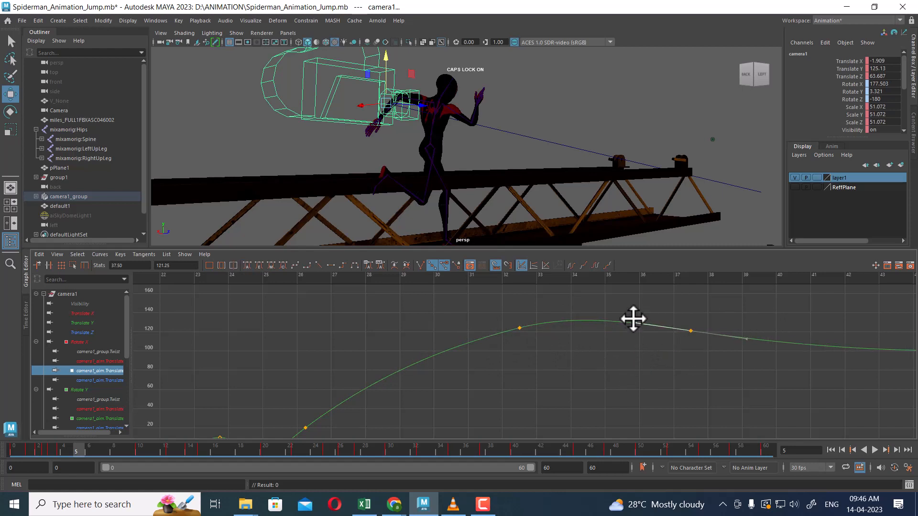
# Step: Delete the camera1_aim Translate Y keys at frames 20 and 12.5 on the nearly flat early part of the curve
pyautogui.scroll(-5, 569, 363)
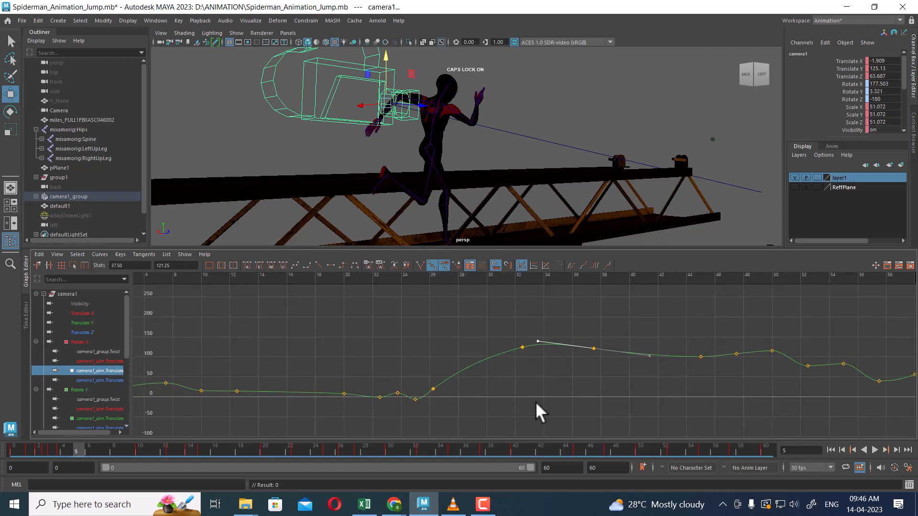
pyautogui.keyDown('alt'); pyautogui.moveTo(431, 399); pyautogui.dragTo(701, 389, button='middle'); pyautogui.keyUp('alt')
pyautogui.scroll(6, 573, 393)
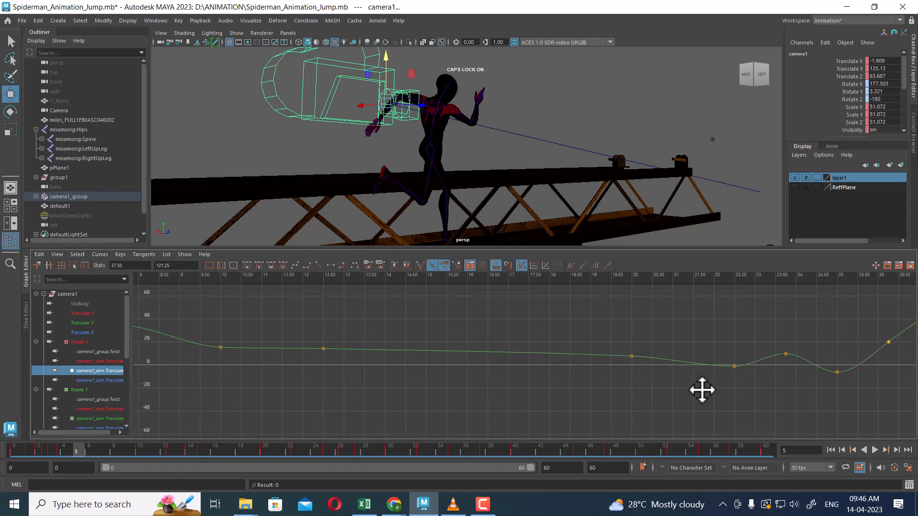
pyautogui.keyDown('alt'); pyautogui.moveTo(630, 387); pyautogui.dragTo(676, 337, button='middle'); pyautogui.keyUp('alt')
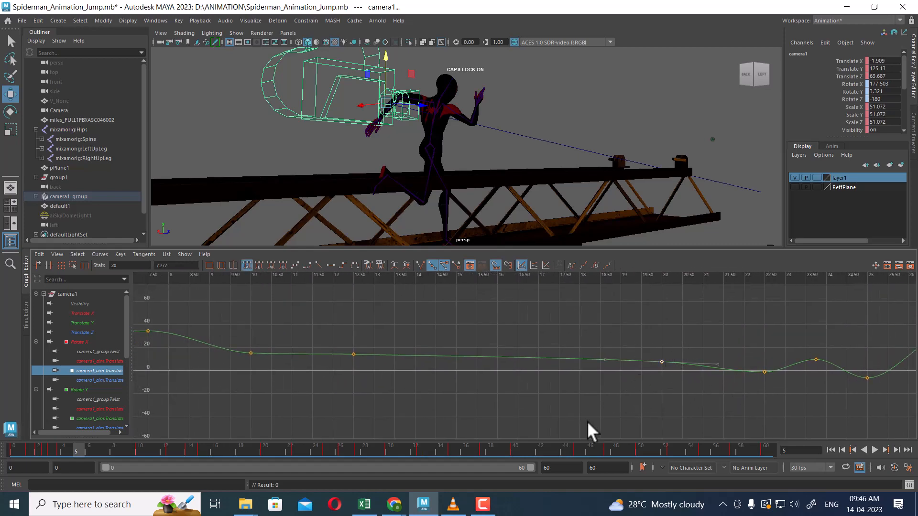
pyautogui.press('Delete')
pyautogui.moveTo(435, 336); pyautogui.dragTo(305, 390)
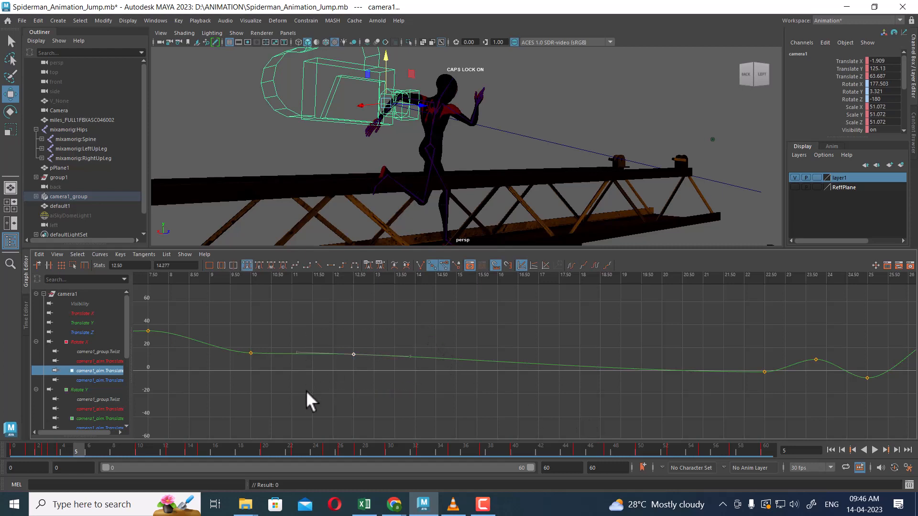
pyautogui.press('Delete')
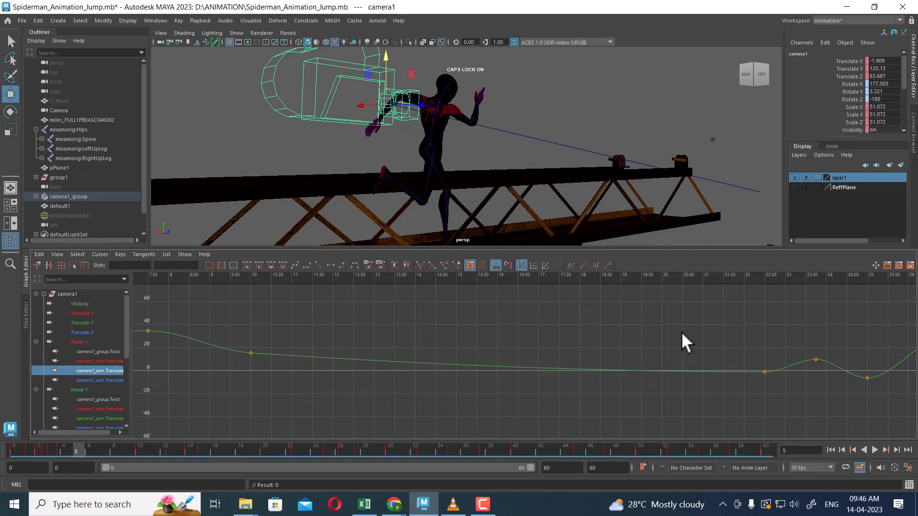
# Step: Raise the incoming tangent handle of the camera1_aim Translate Y key at frame 22.5 slightly
pyautogui.moveTo(788, 335); pyautogui.dragTo(762, 396)
pyautogui.moveTo(712, 383); pyautogui.dragTo(711, 383)
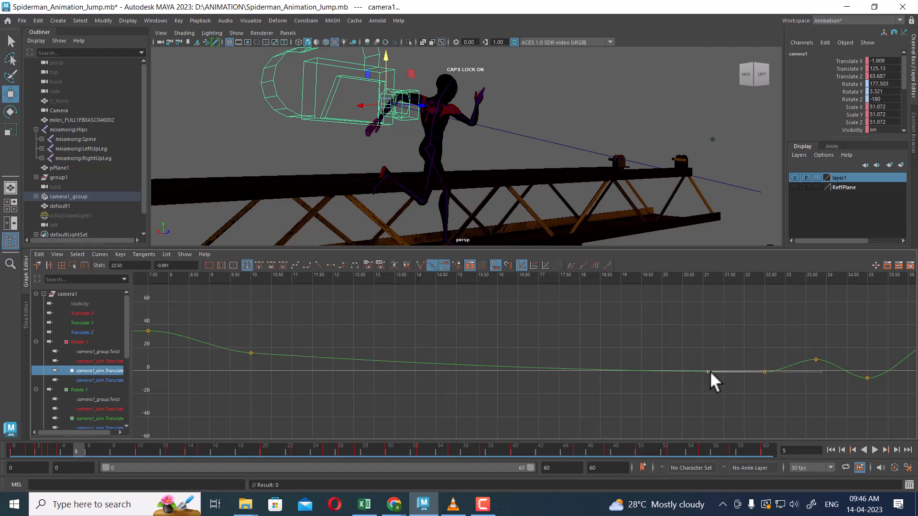
pyautogui.moveTo(710, 371); pyautogui.dragTo(702, 363, button='middle')
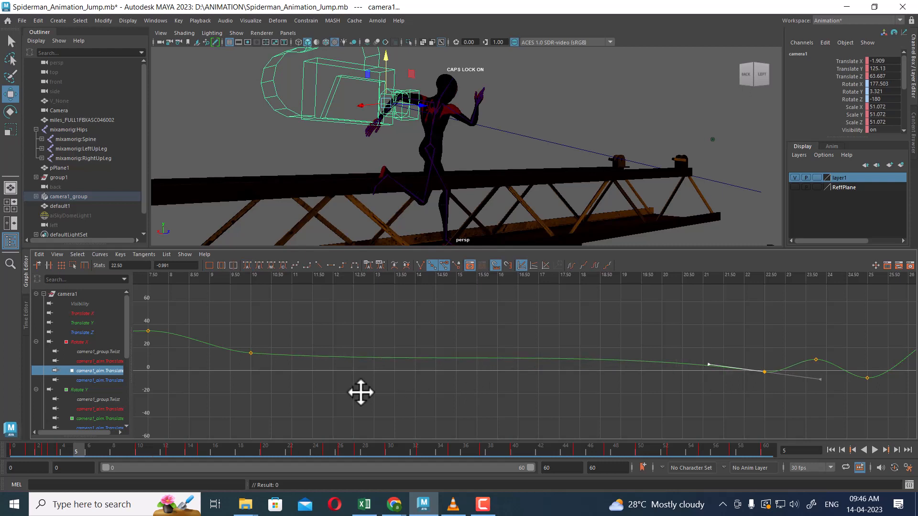
# Step: Delete the camera1_aim Translate Y key at frame 45 in the shallow dip of the curve
pyautogui.keyDown('alt'); pyautogui.moveTo(360, 389); pyautogui.dragTo(616, 381, button='middle'); pyautogui.keyUp('alt')
pyautogui.keyDown('alt'); pyautogui.moveTo(732, 380); pyautogui.dragTo(313, 370, button='middle'); pyautogui.keyUp('alt')
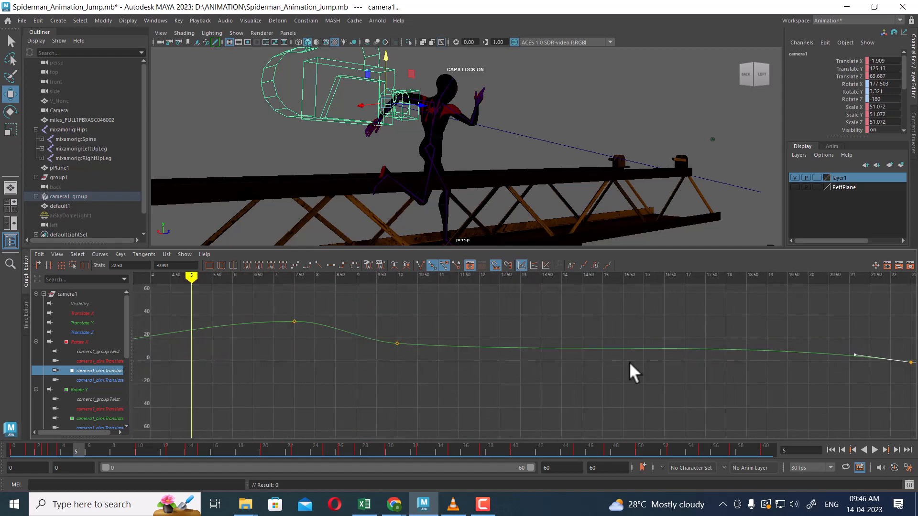
pyautogui.keyDown('alt'); pyautogui.moveTo(872, 357); pyautogui.dragTo(423, 360, button='middle'); pyautogui.keyUp('alt')
pyautogui.keyDown('alt'); pyautogui.moveTo(808, 287); pyautogui.dragTo(645, 400, button='middle'); pyautogui.keyUp('alt')
pyautogui.keyDown('alt'); pyautogui.moveTo(697, 356); pyautogui.dragTo(539, 374, button='middle'); pyautogui.keyUp('alt')
pyautogui.keyDown('alt'); pyautogui.moveTo(736, 389); pyautogui.dragTo(701, 358, button='right'); pyautogui.keyUp('alt')
pyautogui.keyDown('alt'); pyautogui.moveTo(734, 371); pyautogui.dragTo(668, 363, button='middle'); pyautogui.keyUp('alt')
pyautogui.keyDown('alt'); pyautogui.moveTo(644, 380); pyautogui.dragTo(731, 374, button='right'); pyautogui.keyUp('alt')
pyautogui.keyDown('alt'); pyautogui.moveTo(739, 371); pyautogui.dragTo(573, 396, button='middle'); pyautogui.keyUp('alt')
pyautogui.moveTo(655, 344); pyautogui.dragTo(718, 419)
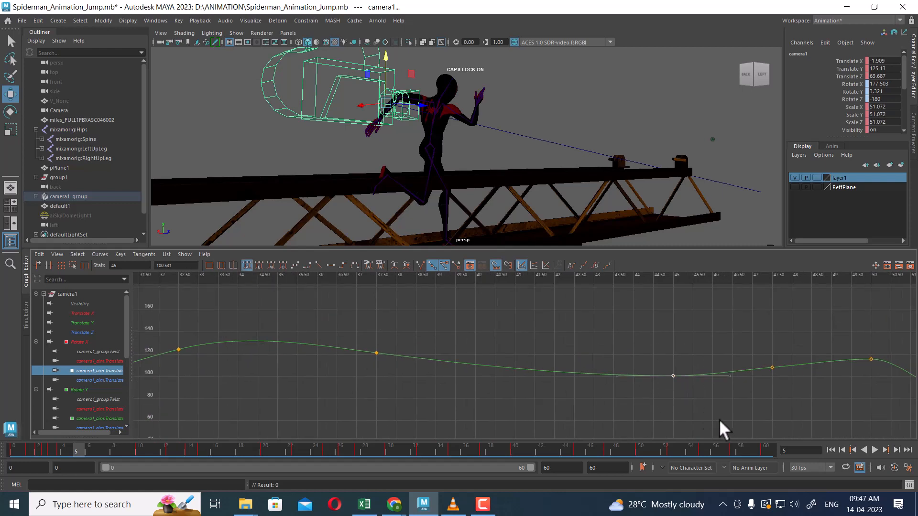
pyautogui.press('Delete')
# Step: Slightly lower the camera1_aim Translate Y incoming handle at frame 47.5 and outgoing handle at frame 37.5 to smooth the dip
pyautogui.moveTo(778, 342); pyautogui.dragTo(727, 380)
pyautogui.moveTo(702, 340); pyautogui.dragTo(738, 398)
pyautogui.moveTo(714, 366); pyautogui.dragTo(700, 376, button='middle')
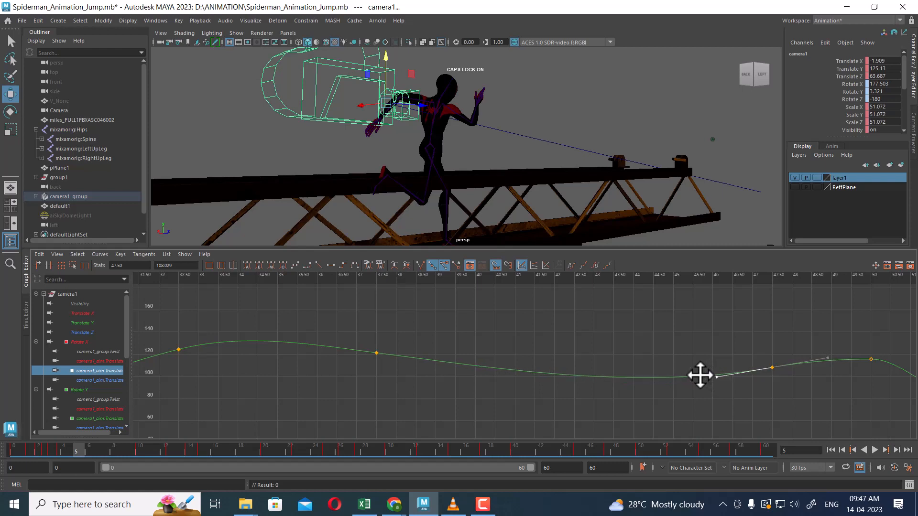
pyautogui.moveTo(349, 328); pyautogui.dragTo(407, 374)
pyautogui.moveTo(447, 334); pyautogui.dragTo(425, 366)
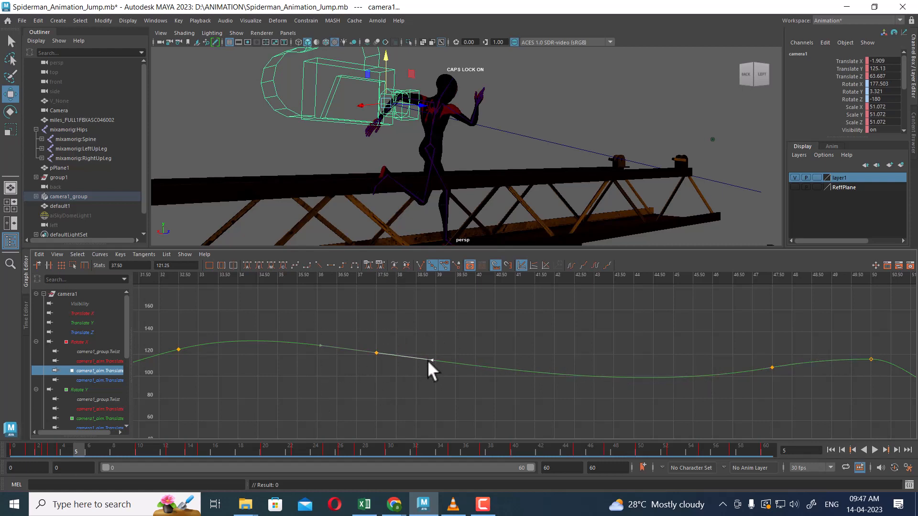
pyautogui.moveTo(427, 359); pyautogui.dragTo(431, 363, button='middle')
# Step: Try deleting the camera1_aim Translate Y key at frame 60, then undo the deletion
pyautogui.keyDown('alt'); pyautogui.moveTo(815, 385); pyautogui.dragTo(690, 360, button='middle'); pyautogui.keyUp('alt')
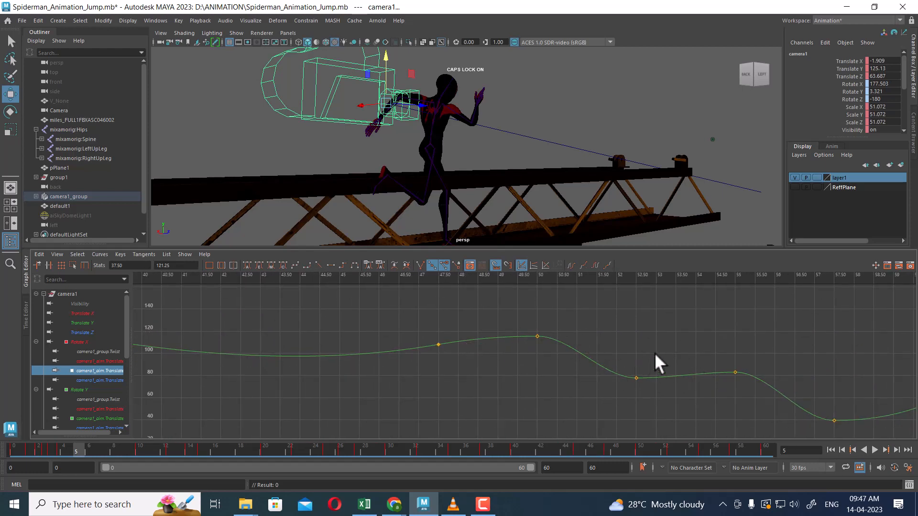
pyautogui.keyDown('alt'); pyautogui.moveTo(706, 368); pyautogui.dragTo(504, 350, button='middle'); pyautogui.keyUp('alt')
pyautogui.moveTo(746, 337); pyautogui.dragTo(688, 400)
pyautogui.press('Delete')
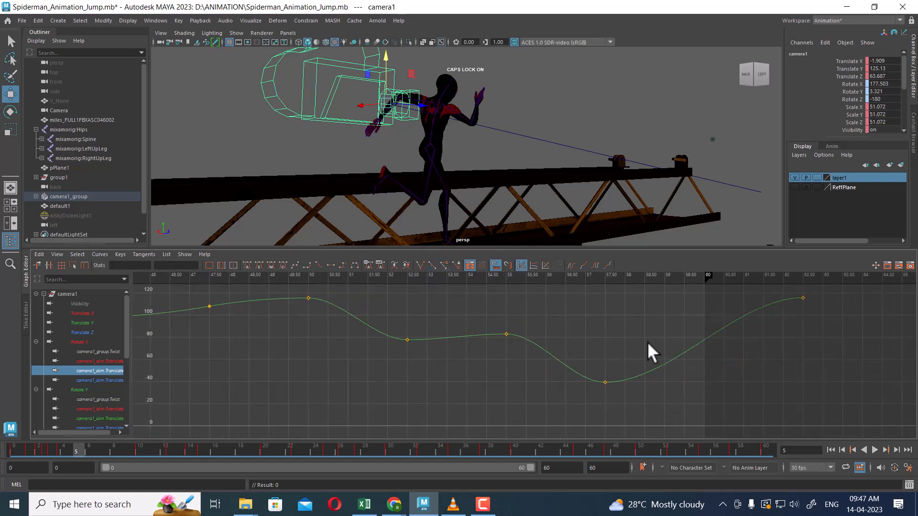
pyautogui.moveTo(647, 342); pyautogui.dragTo(589, 405)
pyautogui.moveTo(662, 382); pyautogui.dragTo(687, 408)
pyautogui.hotkey('ctrl', 'z')
pyautogui.hotkey('ctrl', 'z')
pyautogui.hotkey('ctrl', 'z')
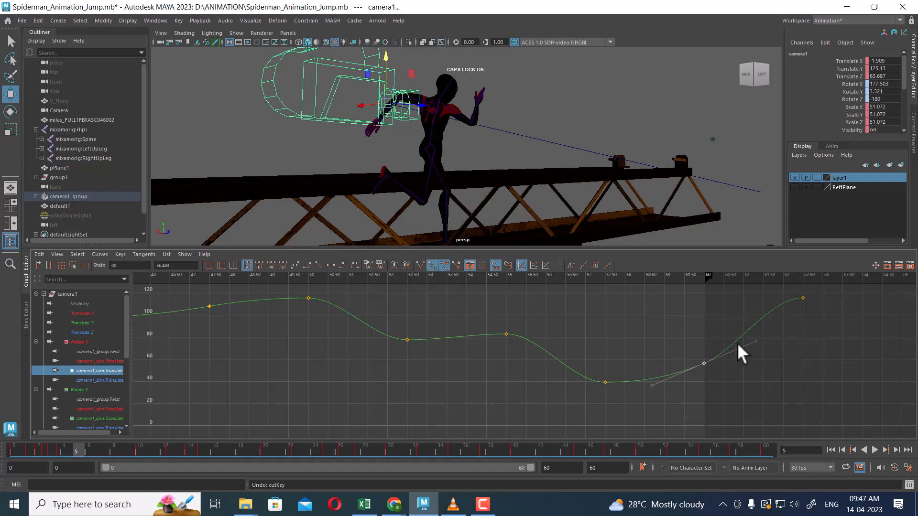
# Step: Delete the camera1_aim Translate Y key at frame 60 and angle the frame 62.5 tangent to follow the rising curve
pyautogui.click(802, 298)
pyautogui.moveTo(744, 295); pyautogui.dragTo(739, 355)
pyautogui.click(704, 363)
pyautogui.press('Delete')
pyautogui.moveTo(770, 281); pyautogui.dragTo(770, 285)
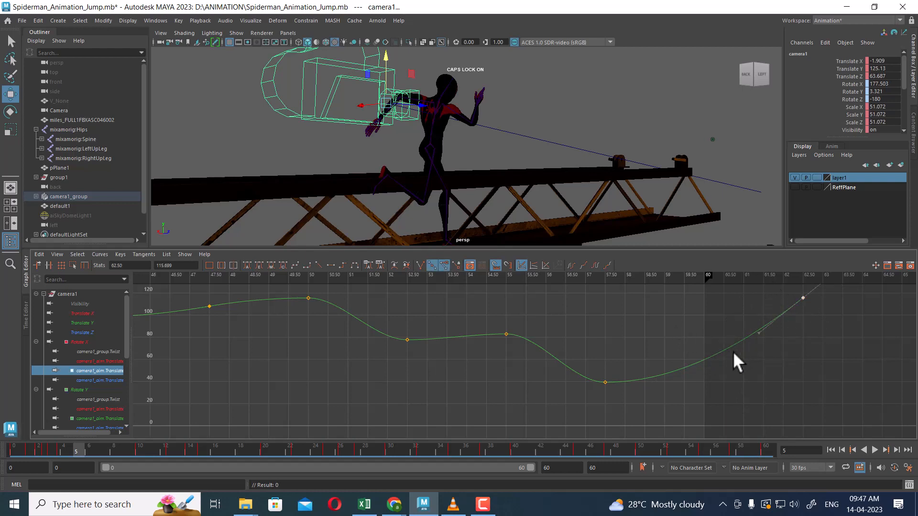
# Step: Show the curves driving camera1 Rotate Y and delete the camera1_aim Translate Y key at frame 32.5
pyautogui.click(97, 378)
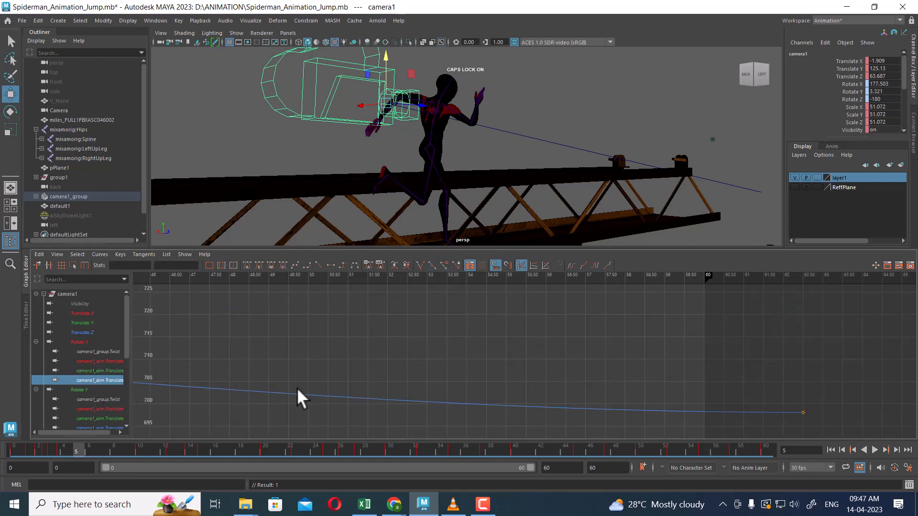
pyautogui.press('f')
pyautogui.click(84, 387)
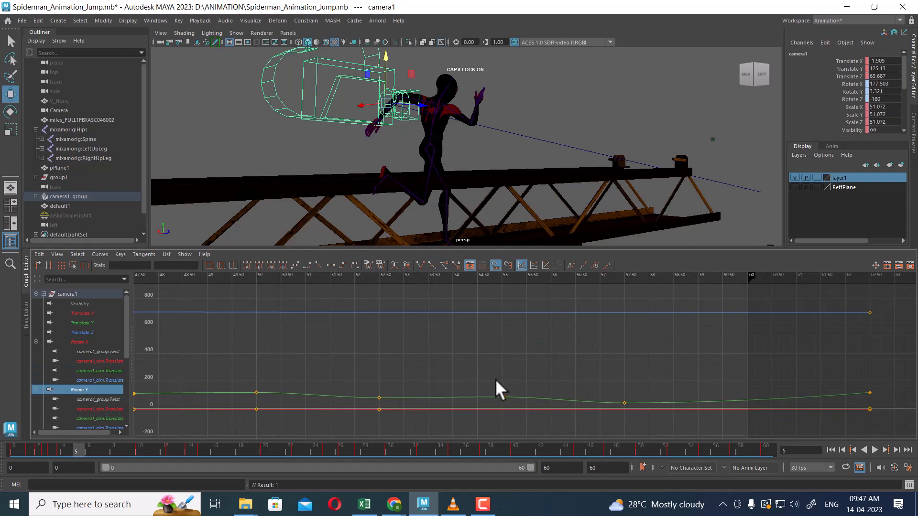
pyautogui.keyDown('alt'); pyautogui.moveTo(503, 377); pyautogui.dragTo(669, 407, button='middle'); pyautogui.keyUp('alt')
pyautogui.scroll(-6, 587, 336)
pyautogui.scroll(-2, 669, 399)
pyautogui.scroll(-1, 666, 394)
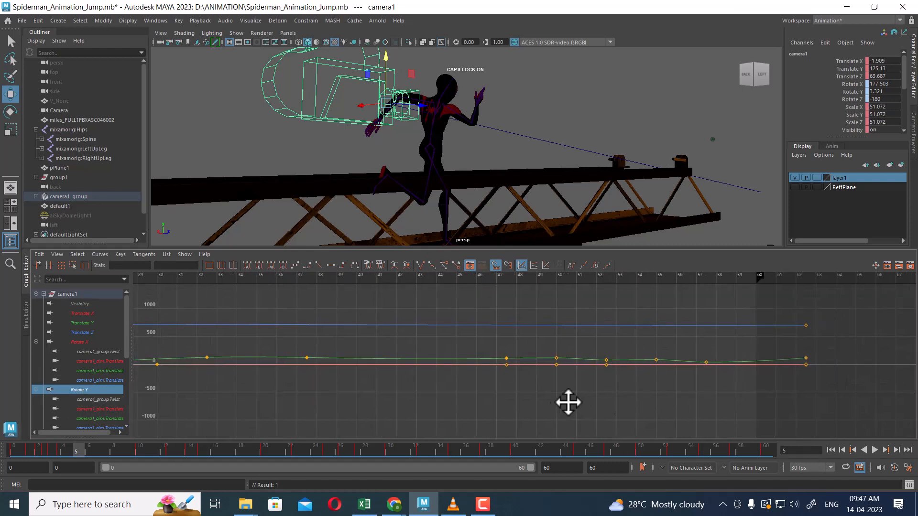
pyautogui.keyDown('alt'); pyautogui.moveTo(568, 400); pyautogui.dragTo(644, 391, button='middle'); pyautogui.keyUp('alt')
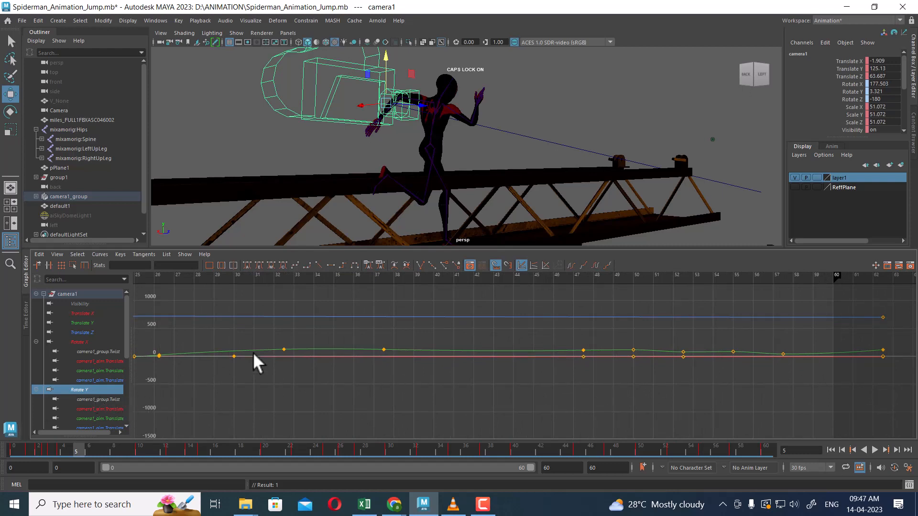
pyautogui.keyDown('alt'); pyautogui.moveTo(377, 366); pyautogui.dragTo(374, 379, button='right'); pyautogui.keyUp('alt')
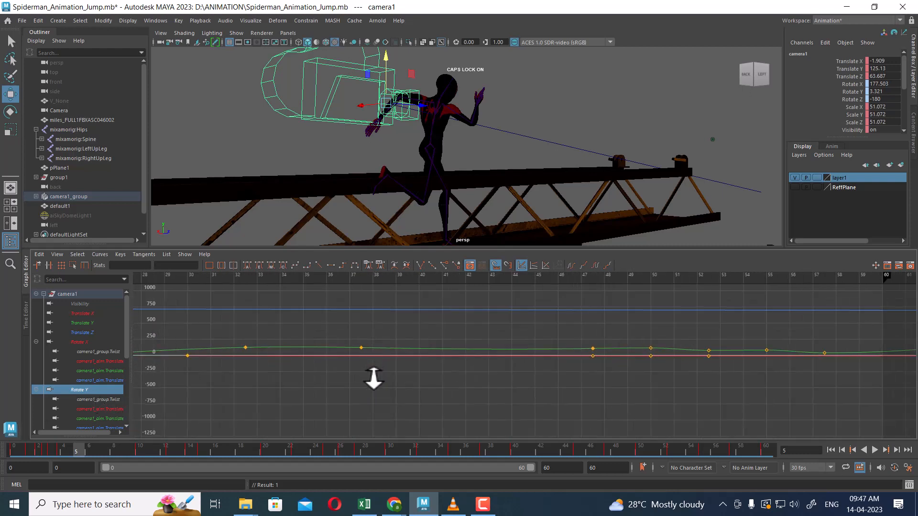
pyautogui.keyDown('alt'); pyautogui.moveTo(348, 376); pyautogui.dragTo(474, 372, button='middle'); pyautogui.keyUp('alt')
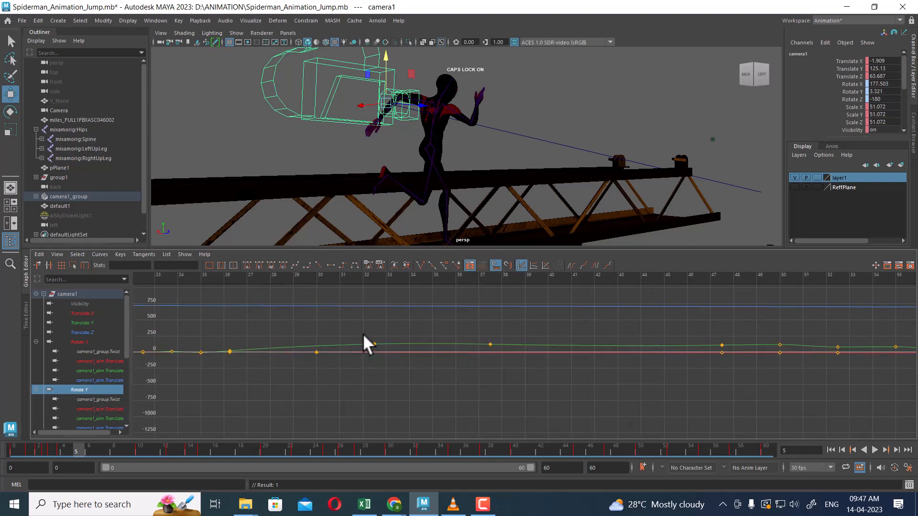
pyautogui.moveTo(386, 349); pyautogui.dragTo(386, 350)
pyautogui.press('Delete')
# Step: Delete only the camera1_aim Translate Y key at frame 47.5, keeping the other keys around it
pyautogui.keyDown('alt'); pyautogui.moveTo(770, 356); pyautogui.dragTo(669, 361, button='middle'); pyautogui.keyUp('alt')
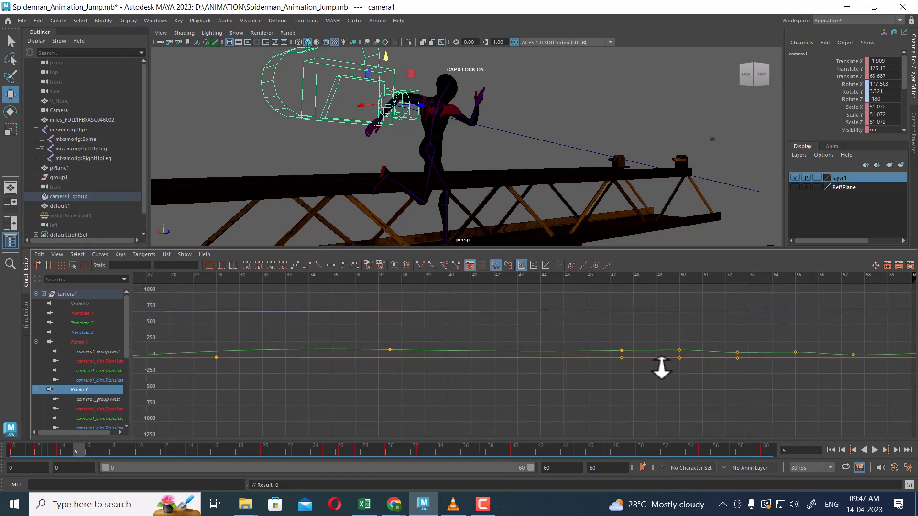
pyautogui.keyDown('alt'); pyautogui.moveTo(661, 368); pyautogui.dragTo(696, 396, button='right'); pyautogui.keyUp('alt')
pyautogui.keyDown('alt'); pyautogui.moveTo(667, 375); pyautogui.dragTo(461, 411, button='middle'); pyautogui.keyUp('alt')
pyautogui.scroll(-6, 679, 353)
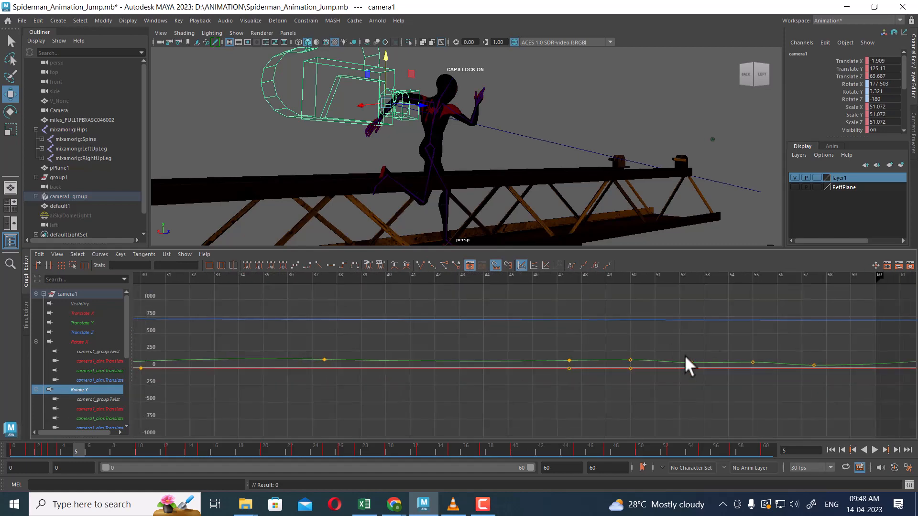
pyautogui.keyDown('alt'); pyautogui.moveTo(684, 354); pyautogui.dragTo(614, 354, button='middle'); pyautogui.keyUp('alt')
pyautogui.moveTo(484, 329); pyautogui.dragTo(795, 419)
pyautogui.keyDown('alt'); pyautogui.moveTo(775, 367); pyautogui.dragTo(759, 421, button='right'); pyautogui.keyUp('alt')
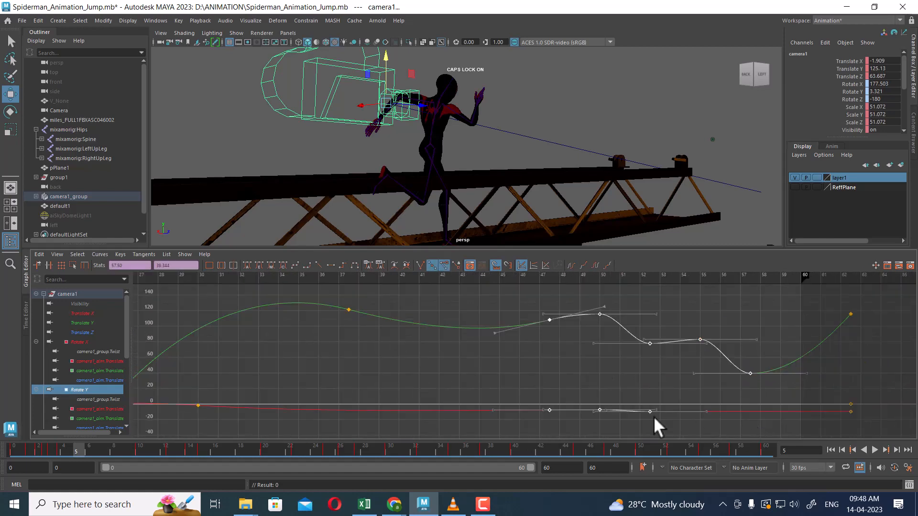
pyautogui.keyDown('alt'); pyautogui.moveTo(665, 408); pyautogui.dragTo(745, 402, button='middle'); pyautogui.keyUp('alt')
pyautogui.click(622, 361)
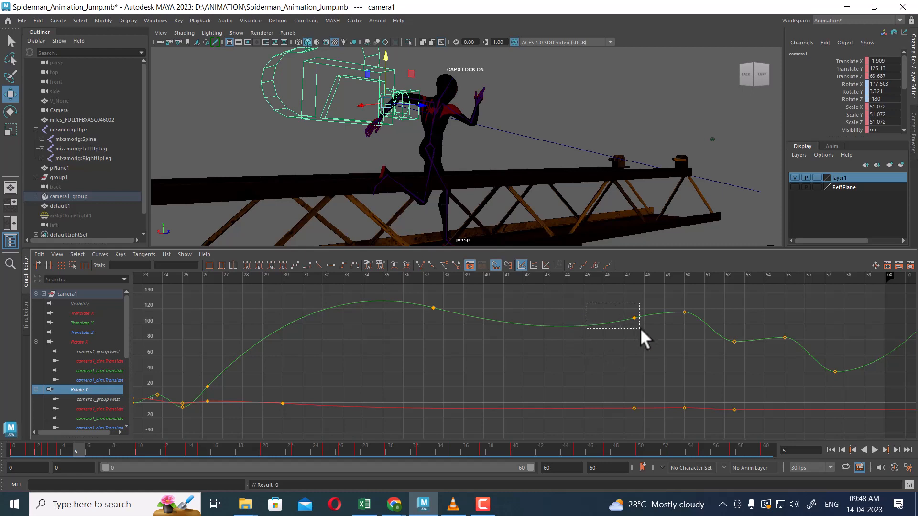
pyautogui.moveTo(640, 328); pyautogui.dragTo(647, 299)
pyautogui.press('Delete')
# Step: Break the tangents of the camera1_aim Translate Y key at frame 50 and lower its incoming handle
pyautogui.click(621, 312)
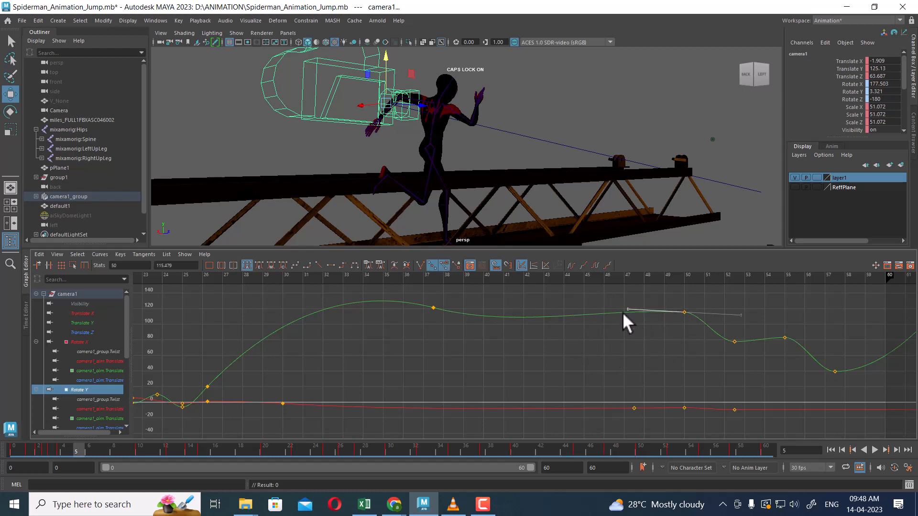
pyautogui.moveTo(621, 312); pyautogui.dragTo(628, 328, button='middle')
pyautogui.click(683, 312)
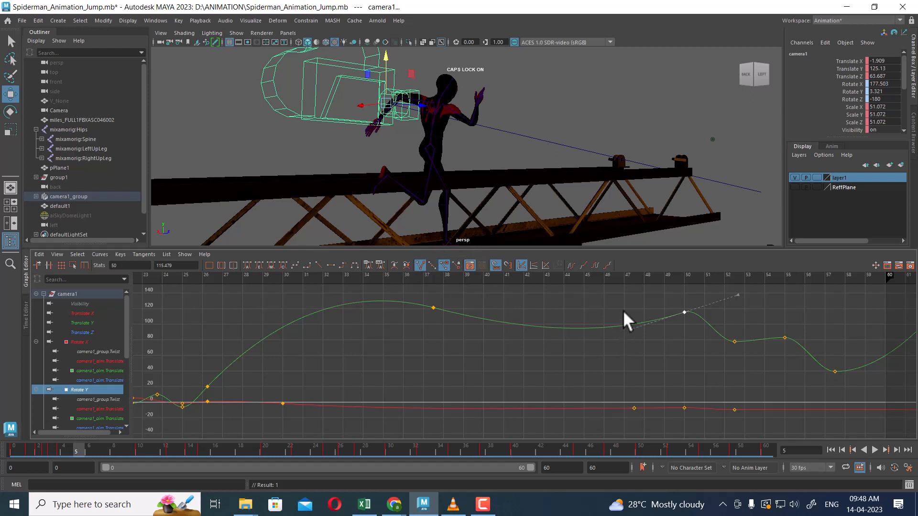
pyautogui.moveTo(631, 330); pyautogui.dragTo(634, 337)
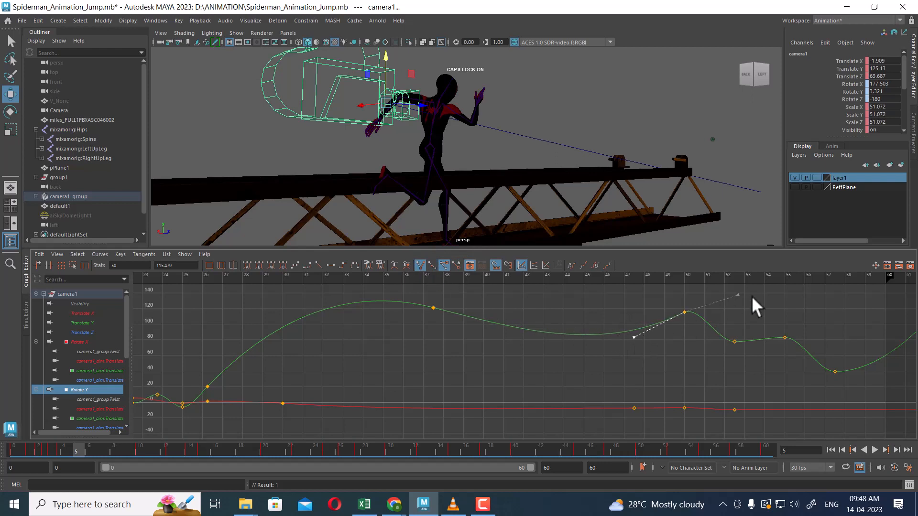
# Step: Try lowering the outgoing tangent handle of the camera1_aim Translate Y key at frame 50, then undo it
pyautogui.moveTo(735, 295); pyautogui.dragTo(727, 306)
pyautogui.moveTo(660, 324); pyautogui.dragTo(717, 360)
pyautogui.hotkey('ctrl', 'z')
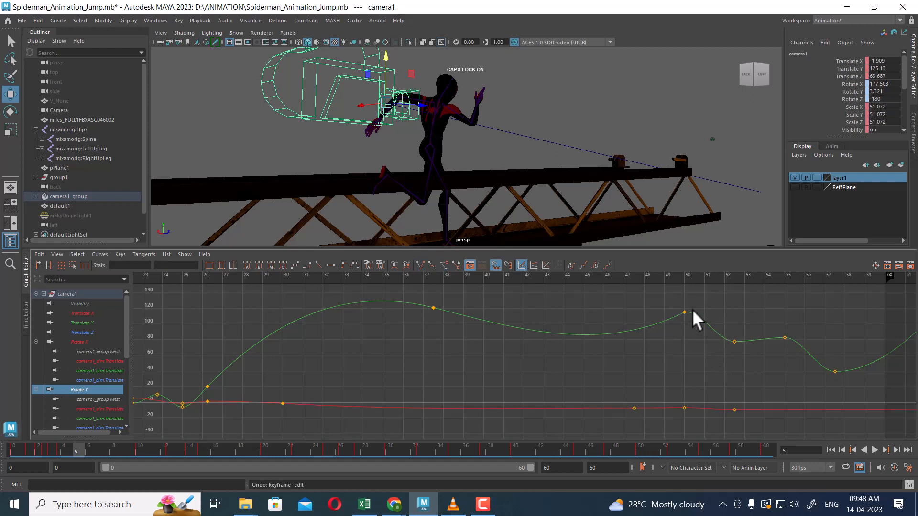
# Step: Delete the camera1_aim Translate Y key at frame 52.5 and select the key at frame 55
pyautogui.keyDown('alt'); pyautogui.moveTo(748, 347); pyautogui.dragTo(649, 337, button='middle'); pyautogui.keyUp('alt')
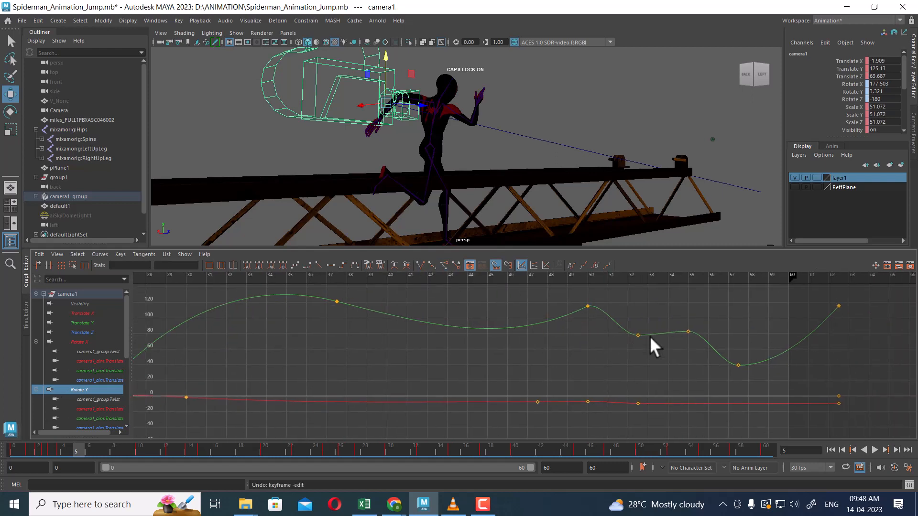
pyautogui.moveTo(671, 368); pyautogui.dragTo(672, 368)
pyautogui.click(688, 331)
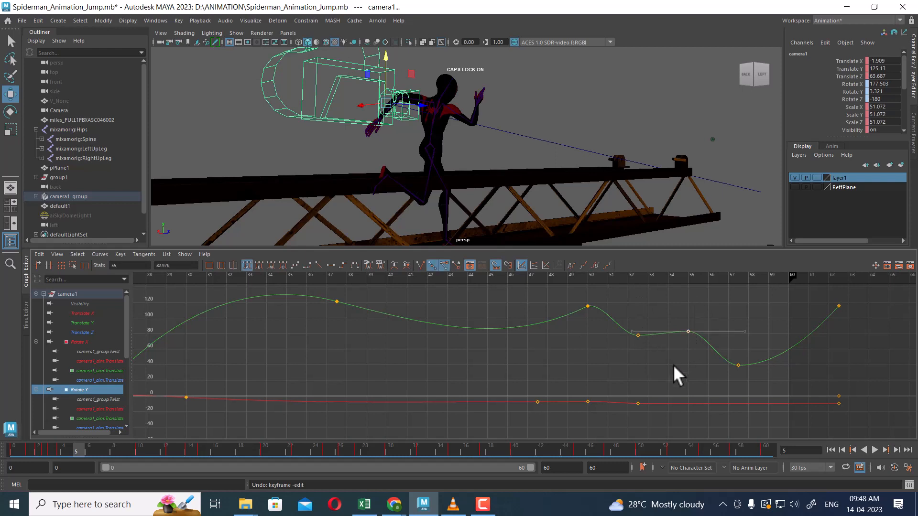
pyautogui.moveTo(731, 383); pyautogui.dragTo(721, 388)
pyautogui.moveTo(621, 363); pyautogui.dragTo(625, 368)
pyautogui.moveTo(696, 315); pyautogui.dragTo(659, 341)
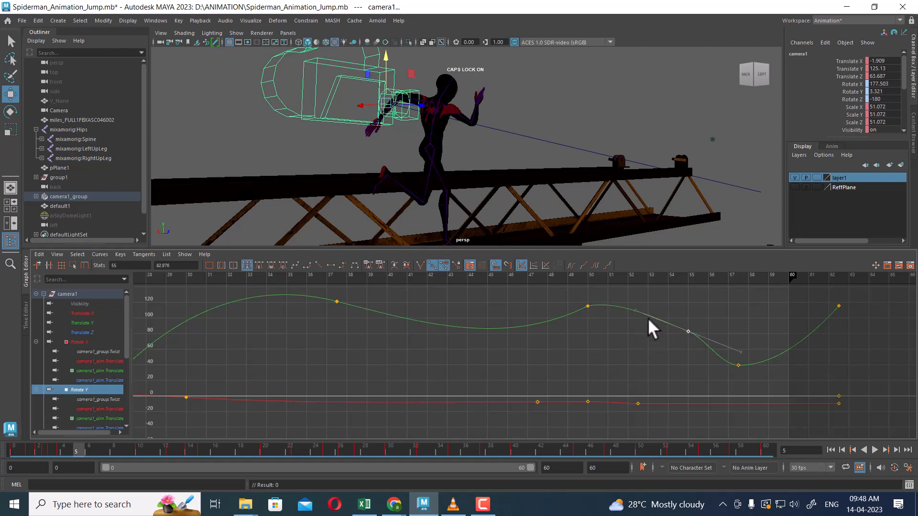
# Step: Break the tangents of the camera1_aim Translate Y key at frame 55 and lower only its incoming handle
pyautogui.moveTo(635, 310); pyautogui.dragTo(631, 331)
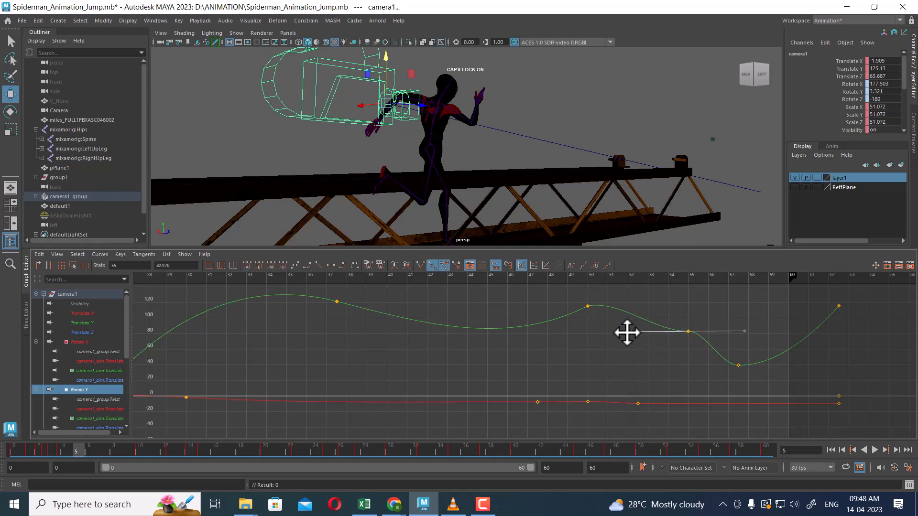
pyautogui.hotkey('ctrl', 'z')
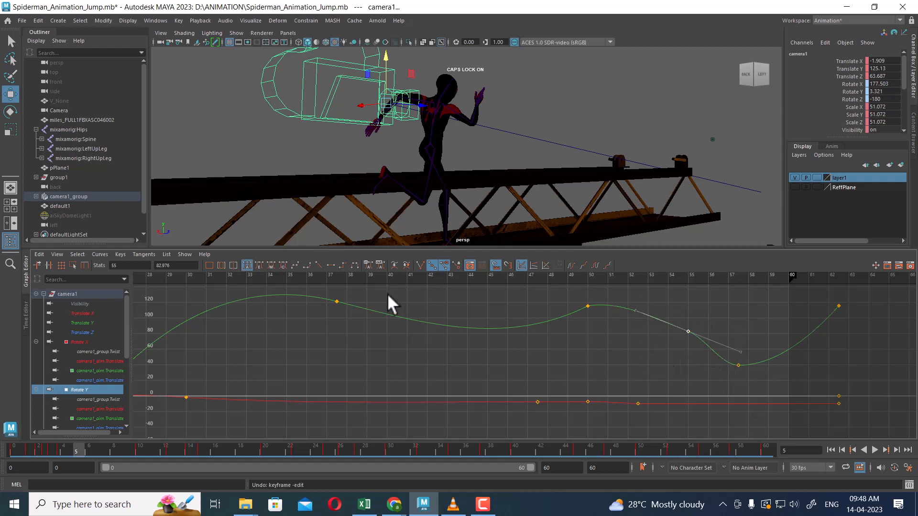
pyautogui.click(421, 264)
pyautogui.moveTo(636, 310); pyautogui.dragTo(569, 375)
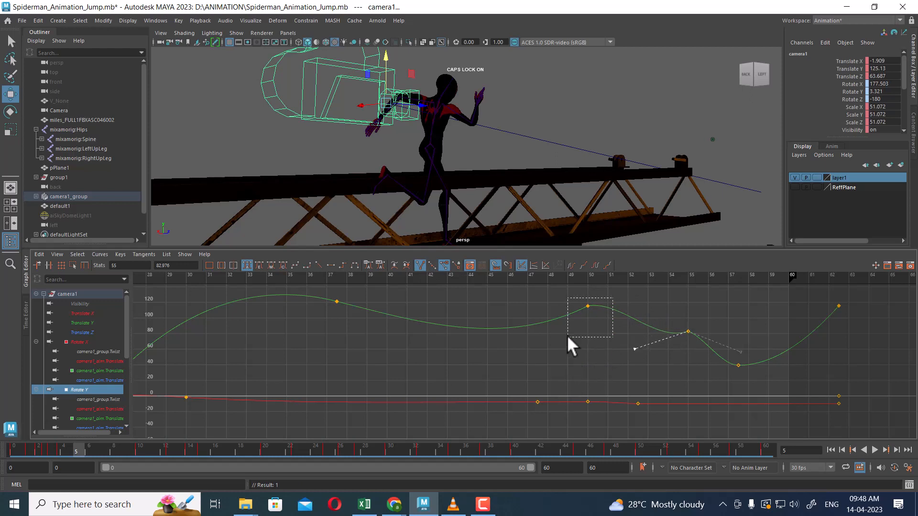
# Step: Adjust the outgoing handle of the camera1_aim Translate Y key at frame 50 and raise the incoming handle of the key at frame 55
pyautogui.moveTo(567, 336); pyautogui.dragTo(568, 337)
pyautogui.moveTo(641, 297); pyautogui.dragTo(665, 299)
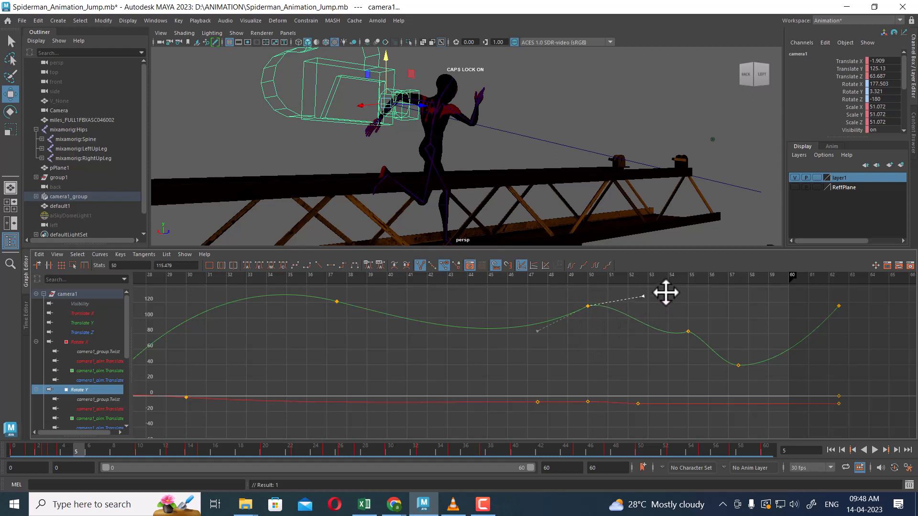
pyautogui.moveTo(710, 321); pyautogui.dragTo(618, 333)
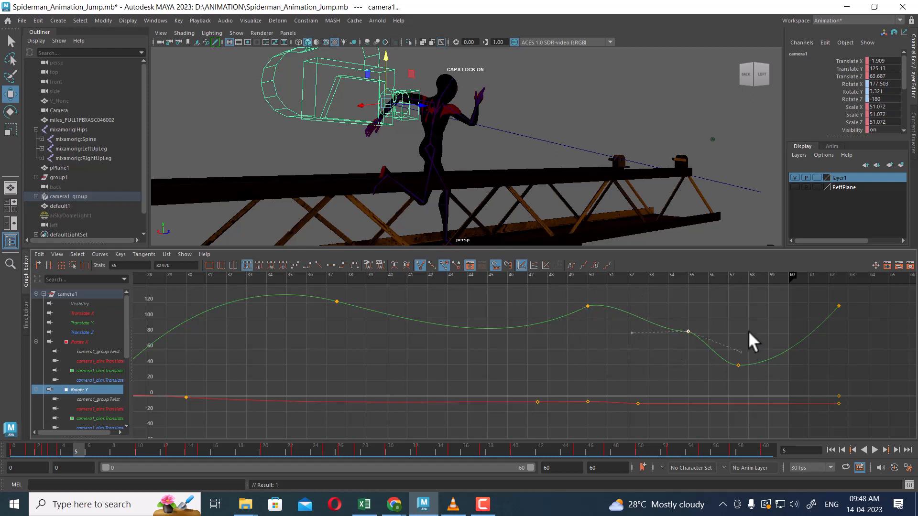
pyautogui.moveTo(736, 356); pyautogui.dragTo(749, 334)
pyautogui.click(650, 373)
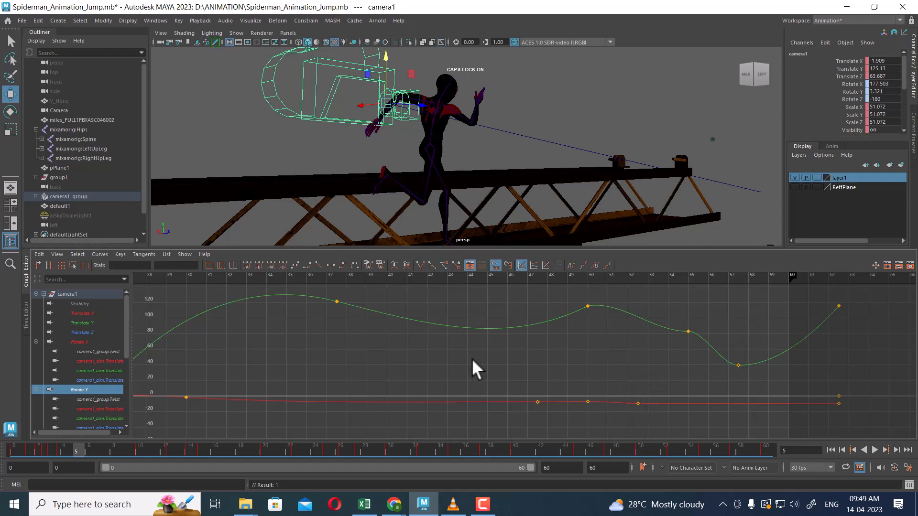
# Step: Isolate the camera1_aim Translate X curve under Rotate Y and delete its key at frame 7.5
pyautogui.scroll(-3, 391, 344)
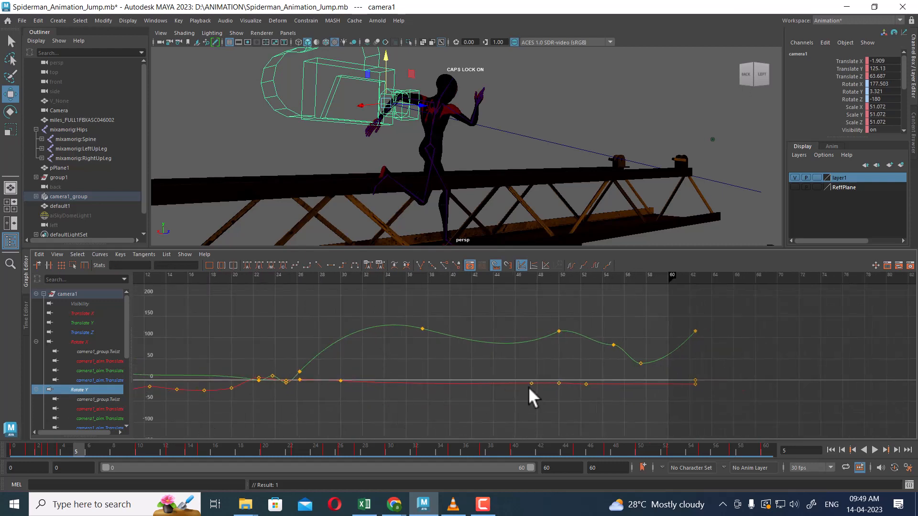
pyautogui.click(91, 399)
pyautogui.click(94, 409)
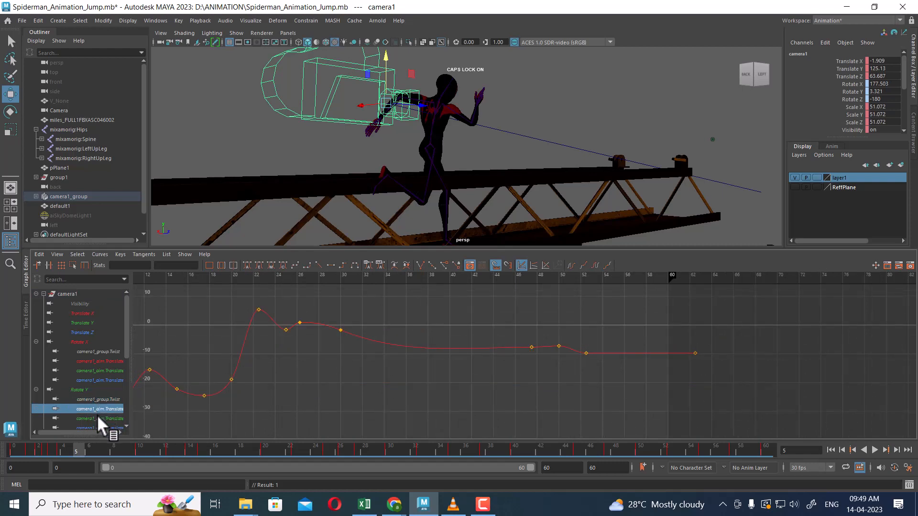
pyautogui.keyDown('alt'); pyautogui.moveTo(390, 382); pyautogui.dragTo(570, 358, button='middle'); pyautogui.keyUp('alt')
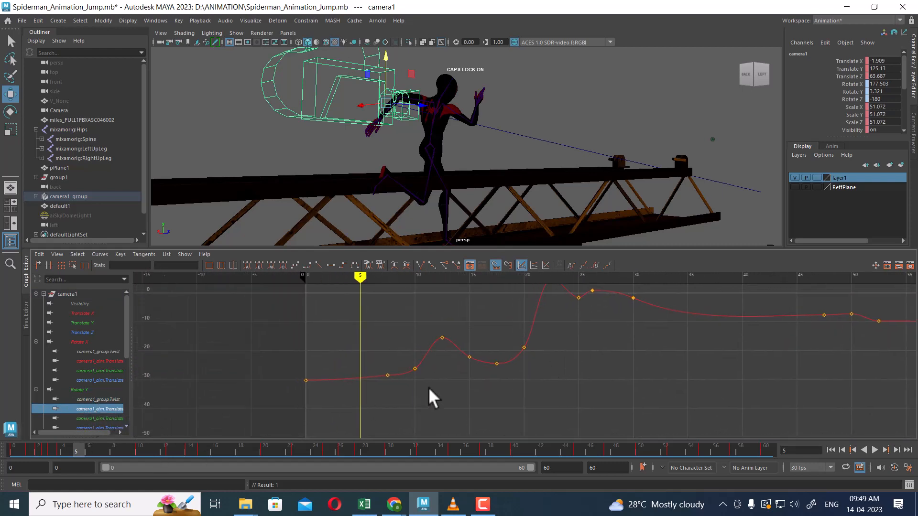
pyautogui.moveTo(380, 360); pyautogui.dragTo(394, 393)
# Step: Try deleting the camera1_aim Translate X key at frame 15 and raising the outgoing handle at frame 12.5, then undo both
pyautogui.moveTo(475, 341); pyautogui.dragTo(454, 386)
pyautogui.press('Delete')
pyautogui.moveTo(502, 349); pyautogui.dragTo(465, 366)
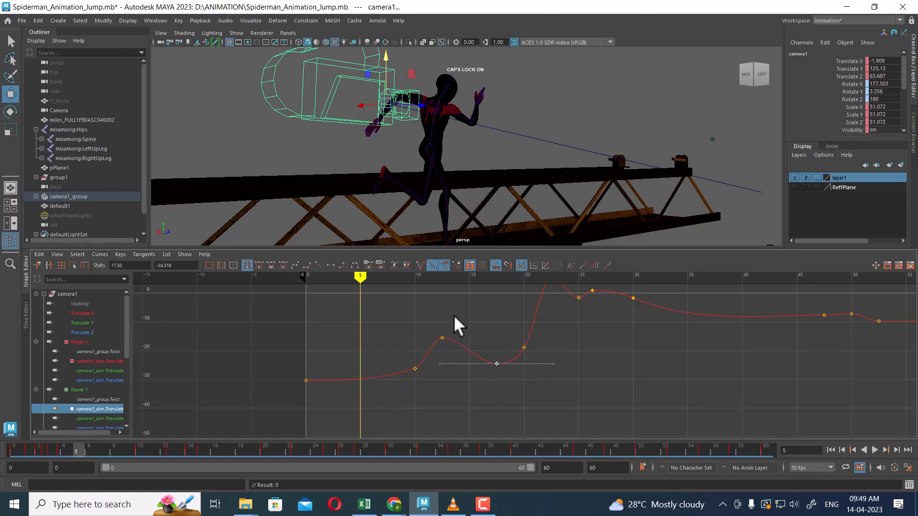
pyautogui.click(442, 337)
pyautogui.moveTo(500, 337); pyautogui.dragTo(486, 349)
pyautogui.moveTo(495, 340)
pyautogui.mouseDown(button='middle')
pyautogui.moveTo(491, 356)
pyautogui.moveTo(493, 325)
pyautogui.mouseUp(button='middle')
pyautogui.hotkey('ctrl', 'z')
pyautogui.hotkey('ctrl', 'z')
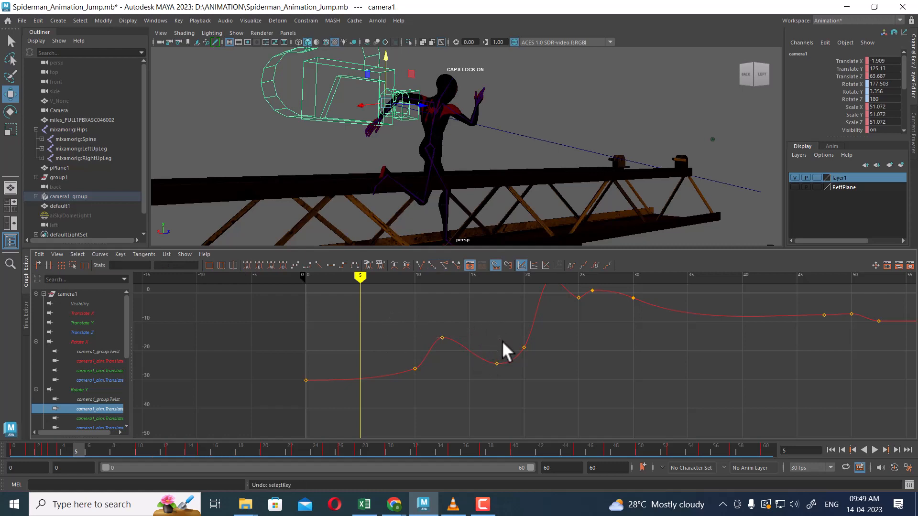
pyautogui.click(458, 370)
pyautogui.keyDown('alt'); pyautogui.moveTo(481, 350); pyautogui.dragTo(480, 369, button='right'); pyautogui.keyUp('alt')
pyautogui.click(471, 366)
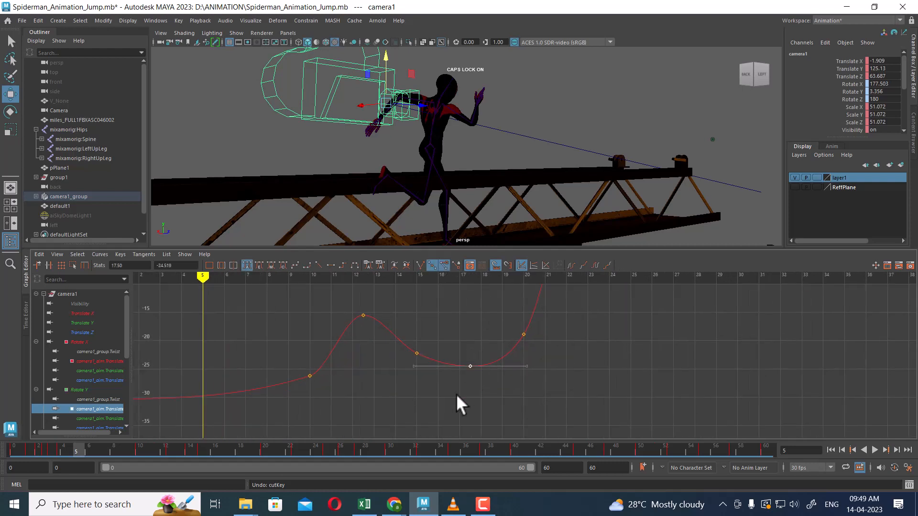
# Step: Try deleting the camera1_aim Translate X key at frame 15 and tilting the tangents of the keys at frames 17.5 and 12.5
pyautogui.click(417, 353)
pyautogui.press('Delete')
pyautogui.click(470, 366)
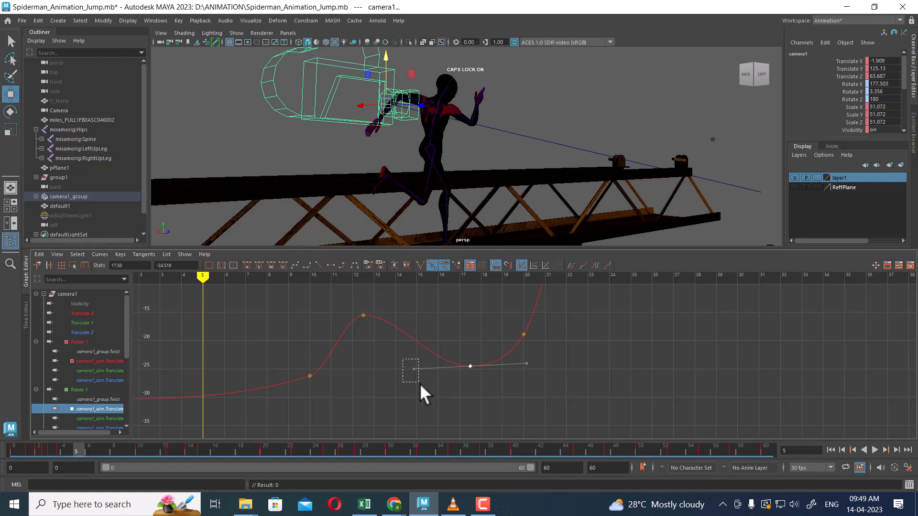
pyautogui.moveTo(419, 383); pyautogui.dragTo(418, 381)
pyautogui.moveTo(409, 368)
pyautogui.mouseDown(button='middle')
pyautogui.moveTo(410, 381)
pyautogui.moveTo(395, 374)
pyautogui.mouseUp(button='middle')
pyautogui.click(363, 316)
pyautogui.moveTo(420, 321); pyautogui.dragTo(416, 321)
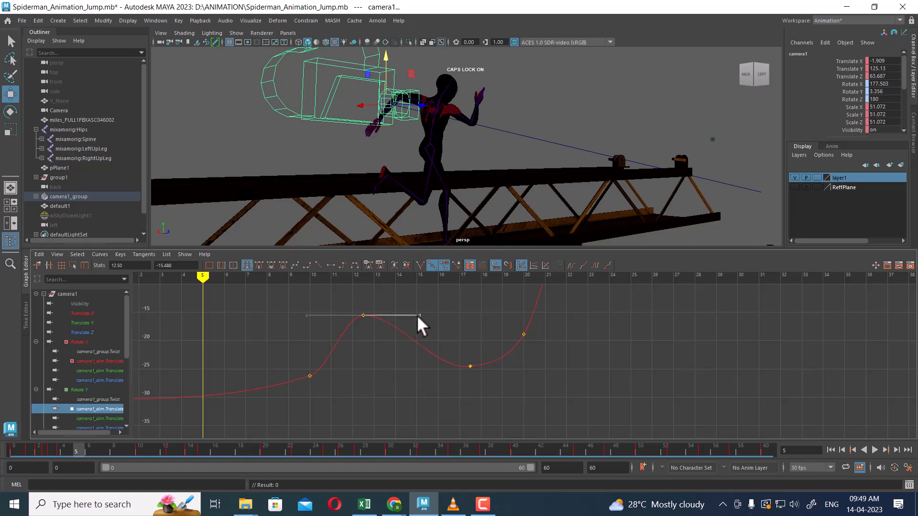
pyautogui.moveTo(417, 315); pyautogui.dragTo(423, 304, button='middle')
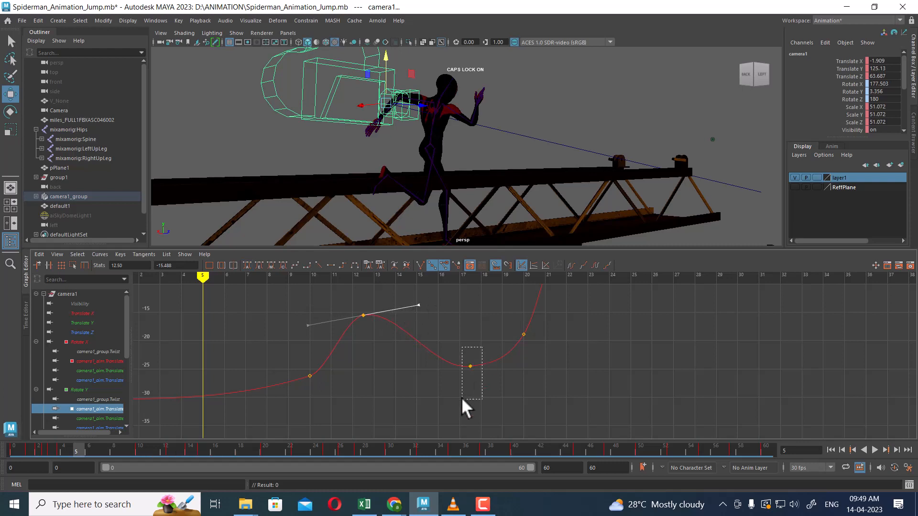
pyautogui.moveTo(461, 397); pyautogui.dragTo(461, 398)
# Step: Undo the tangent edits at frames 12.5 and 17.5 and the deletion of the camera1_aim Translate X key at frame 15
pyautogui.hotkey('ctrl', 'z')
pyautogui.hotkey('ctrl', 'z')
pyautogui.hotkey('ctrl', 'z')
pyautogui.hotkey('ctrl', 'z')
pyautogui.hotkey('ctrl', 'z')
pyautogui.hotkey('ctrl', 'z')
pyautogui.hotkey('ctrl', 'z')
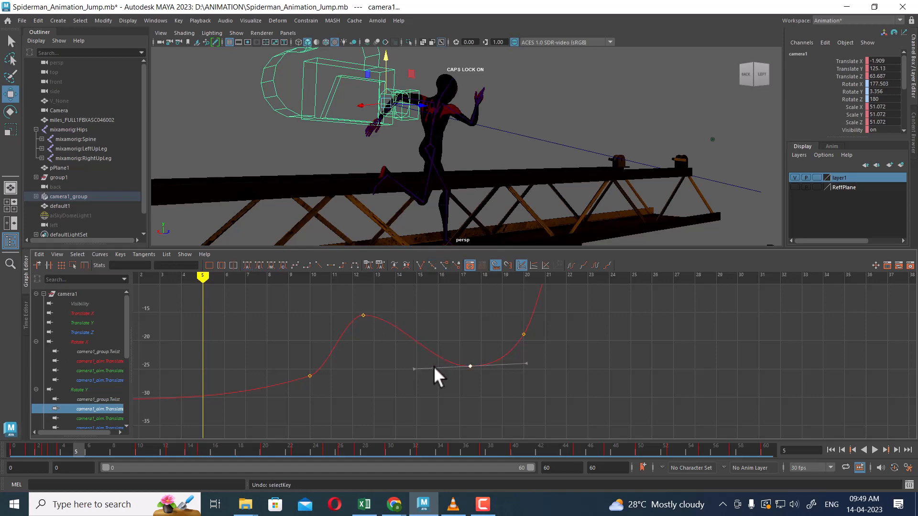
pyautogui.hotkey('ctrl', 'z')
# Step: Delete the camera1_aim Translate X key at frame 47.5 and lower the incoming handle of the key at frame 50
pyautogui.keyDown('alt'); pyautogui.moveTo(570, 369); pyautogui.dragTo(532, 441, button='middle'); pyautogui.keyUp('alt')
pyautogui.keyDown('alt'); pyautogui.moveTo(533, 441); pyautogui.dragTo(596, 374, button='right'); pyautogui.keyUp('alt')
pyautogui.keyDown('alt'); pyautogui.moveTo(596, 374); pyautogui.dragTo(540, 404, button='middle'); pyautogui.keyUp('alt')
pyautogui.keyDown('alt'); pyautogui.moveTo(540, 404); pyautogui.dragTo(587, 365, button='right'); pyautogui.keyUp('alt')
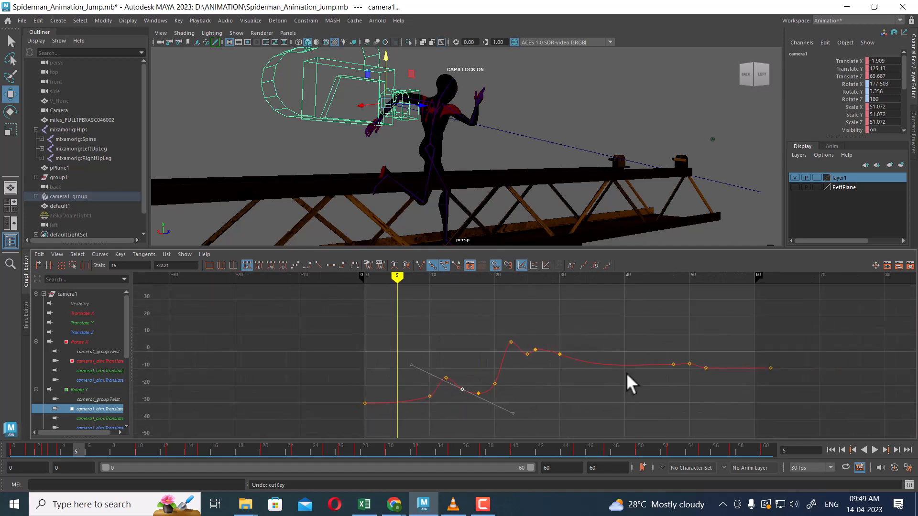
pyautogui.keyDown('alt'); pyautogui.moveTo(626, 373); pyautogui.dragTo(506, 355, button='middle'); pyautogui.keyUp('alt')
pyautogui.keyDown('alt'); pyautogui.moveTo(507, 355); pyautogui.dragTo(579, 388, button='right'); pyautogui.keyUp('alt')
pyautogui.keyDown('alt'); pyautogui.moveTo(580, 384); pyautogui.dragTo(498, 452, button='middle'); pyautogui.keyUp('alt')
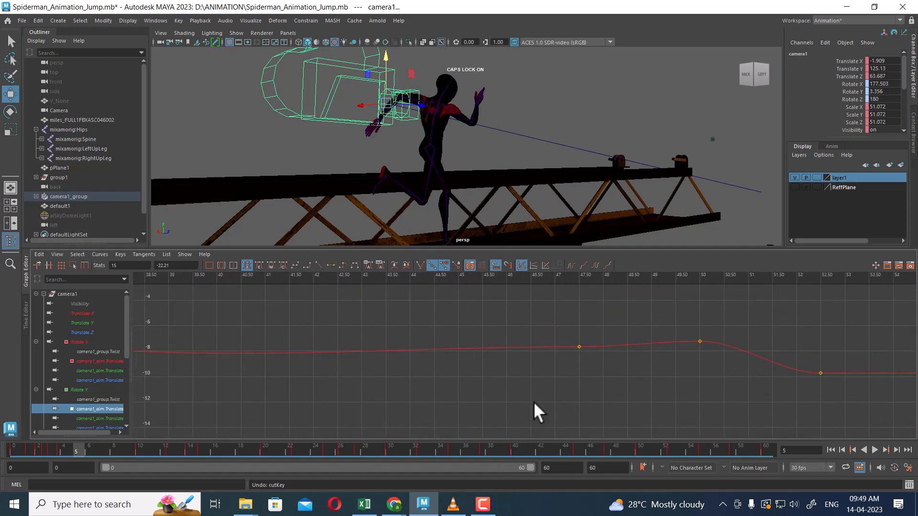
pyautogui.keyDown('alt'); pyautogui.moveTo(535, 411); pyautogui.dragTo(564, 374, button='right'); pyautogui.keyUp('alt')
pyautogui.click(543, 356)
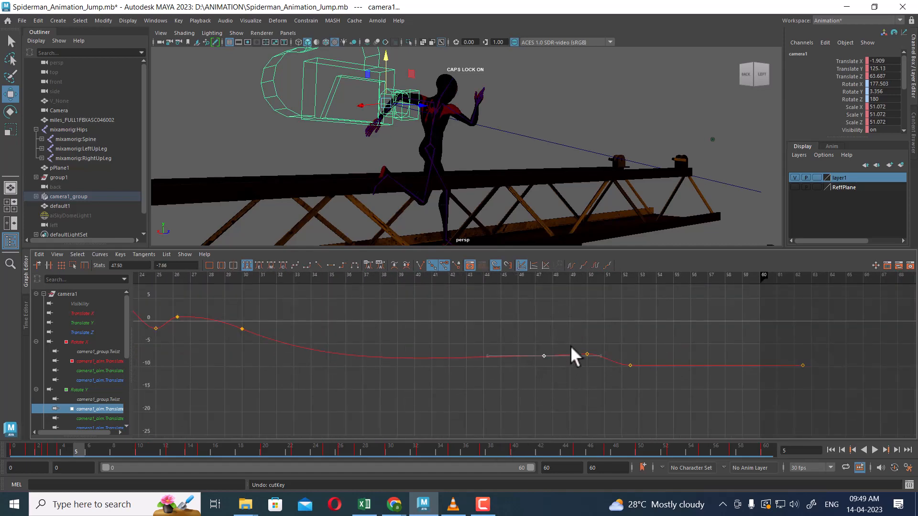
pyautogui.moveTo(590, 340); pyautogui.dragTo(550, 388)
pyautogui.click(581, 353)
pyautogui.moveTo(538, 361); pyautogui.dragTo(518, 365)
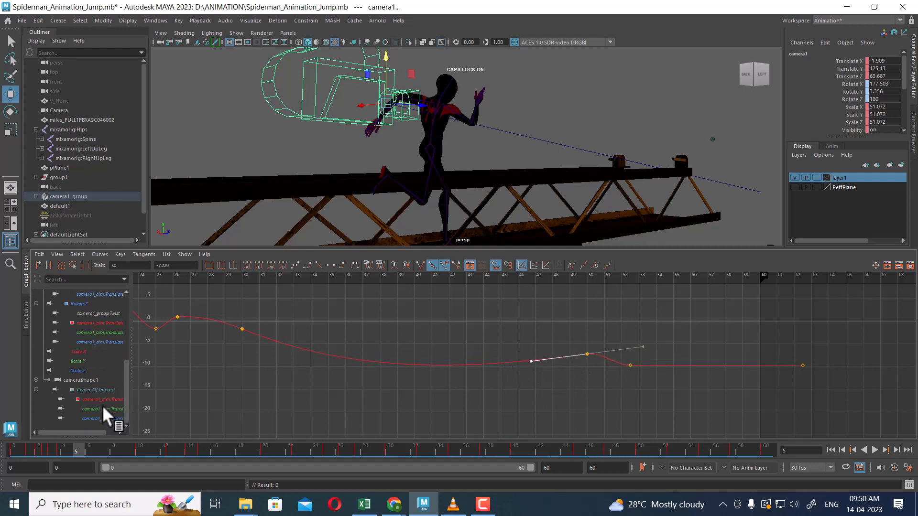
# Step: Isolate the camera1_aim Translate Y curve under Rotate Y and raise the incoming handle of its key at frame 55
pyautogui.scroll(-3, 109, 383)
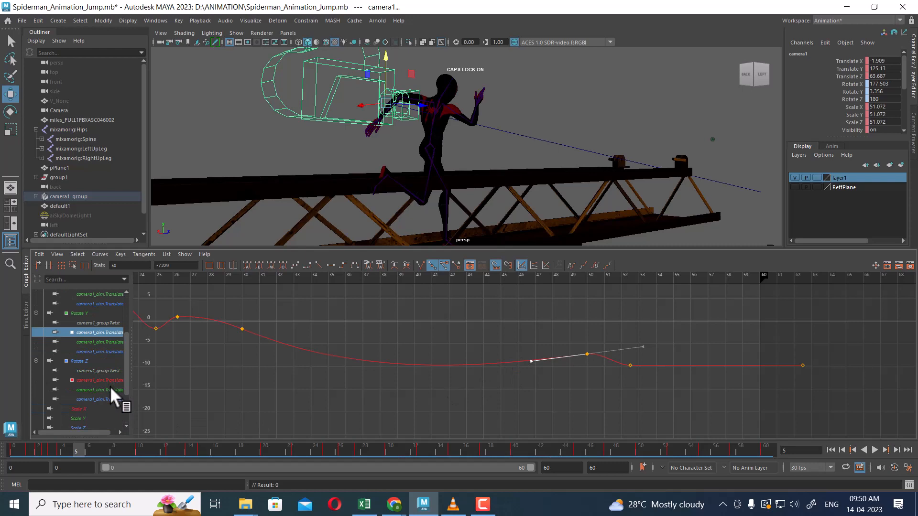
pyautogui.click(101, 342)
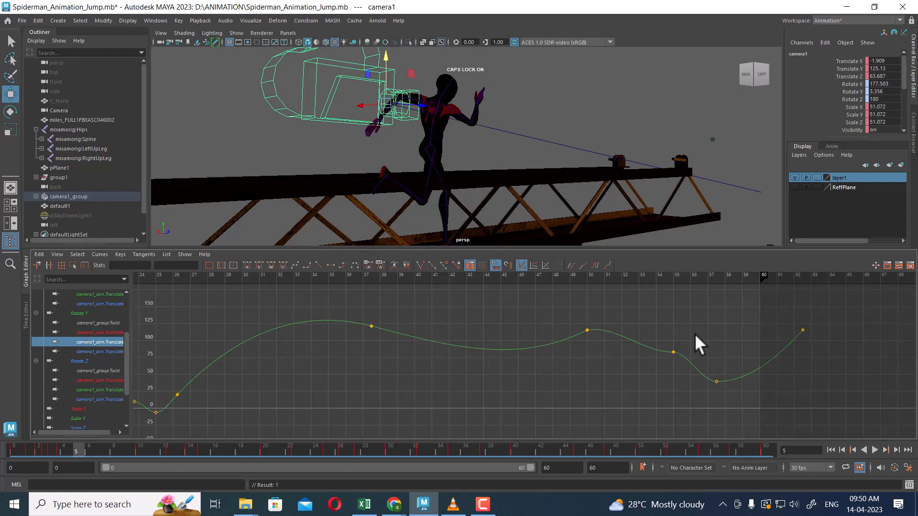
pyautogui.moveTo(695, 334); pyautogui.dragTo(664, 369)
pyautogui.moveTo(616, 354); pyautogui.dragTo(615, 338)
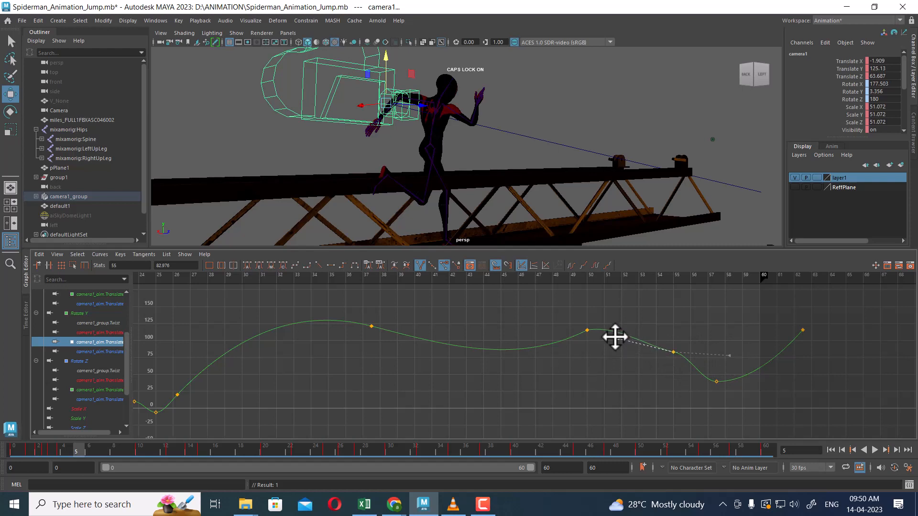
pyautogui.click(621, 377)
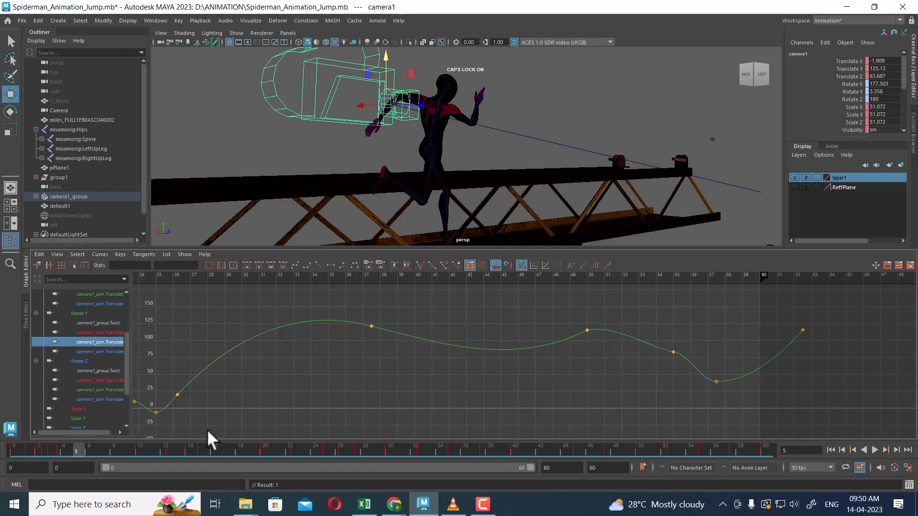
# Step: Check the remaining Rotate Y and Rotate Z input curves, ending on the early frames of camera1_aim Translate Y
pyautogui.click(90, 352)
pyautogui.click(87, 371)
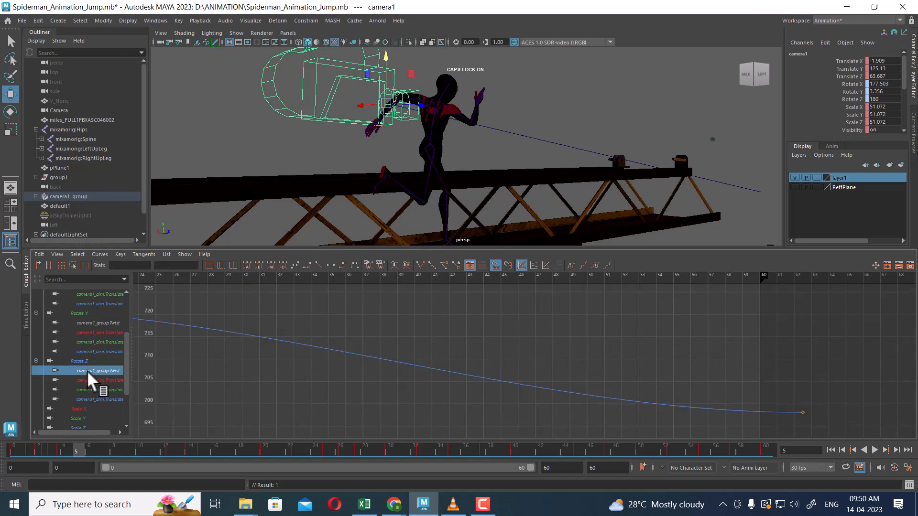
pyautogui.click(89, 380)
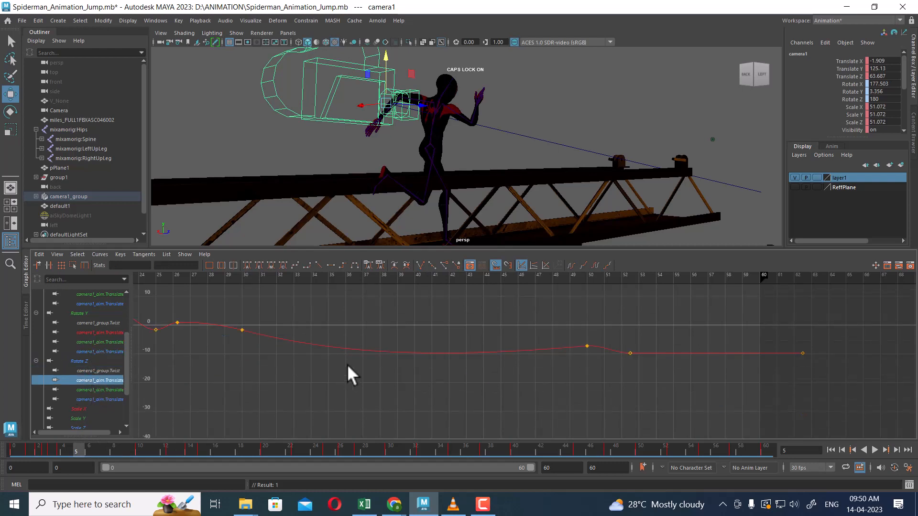
pyautogui.keyDown('alt'); pyautogui.moveTo(348, 375); pyautogui.dragTo(442, 379, button='middle'); pyautogui.keyUp('alt')
pyautogui.click(96, 390)
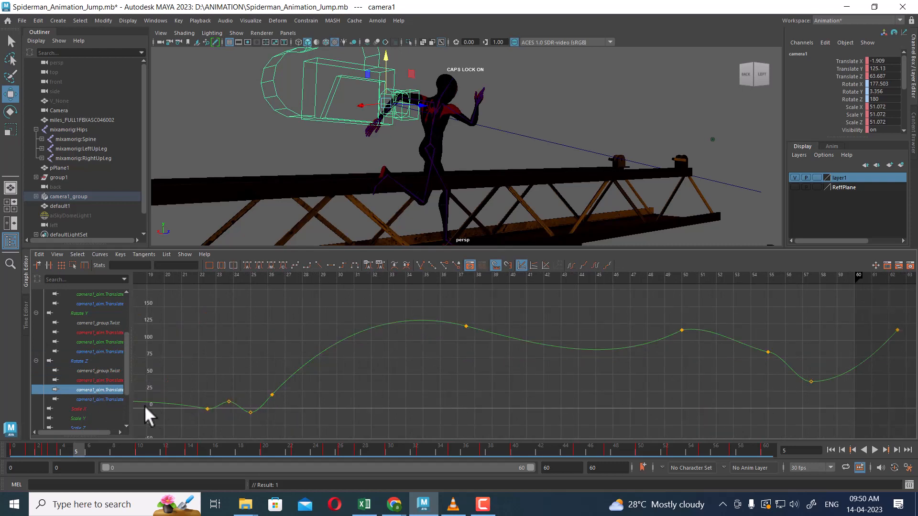
pyautogui.keyDown('alt'); pyautogui.moveTo(348, 395); pyautogui.dragTo(733, 348, button='middle'); pyautogui.keyUp('alt')
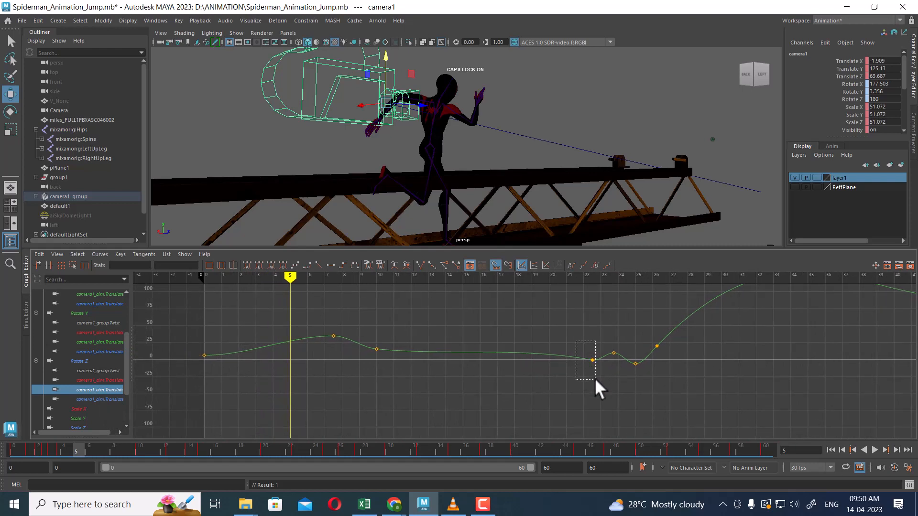
# Step: Try tilting the outgoing handle of the camera1_aim Translate Y key at frame 7.5 downward, then undo it
pyautogui.moveTo(595, 379); pyautogui.dragTo(600, 382)
pyautogui.moveTo(400, 338); pyautogui.dragTo(361, 372)
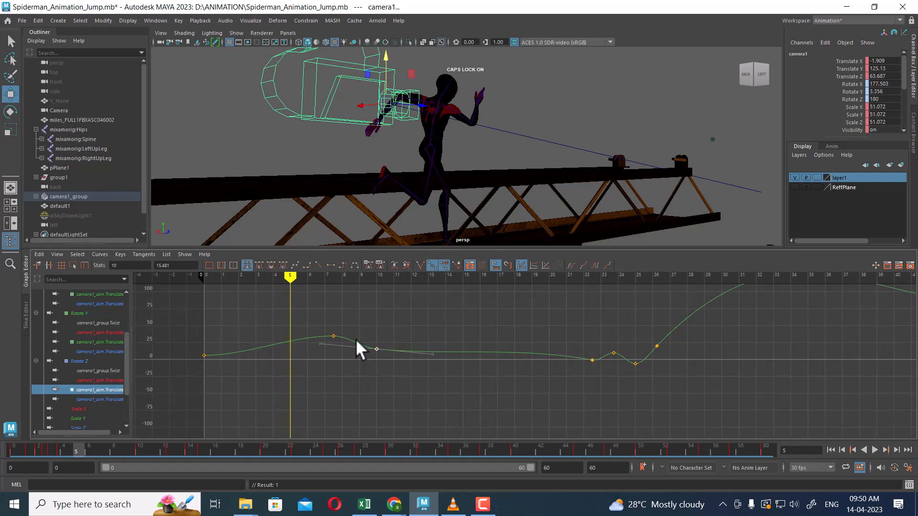
pyautogui.click(333, 337)
pyautogui.moveTo(391, 343); pyautogui.dragTo(389, 343)
pyautogui.moveTo(389, 342); pyautogui.dragTo(390, 356, button='middle')
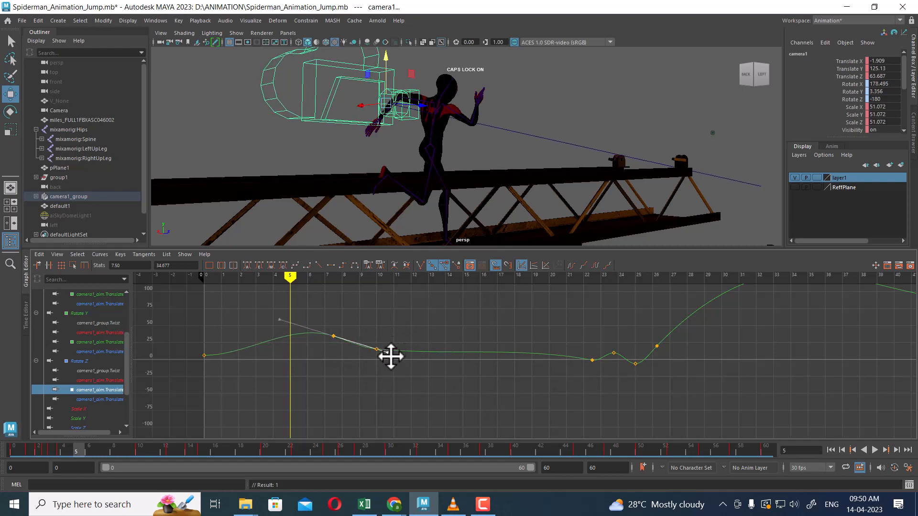
pyautogui.hotkey('ctrl', 'z')
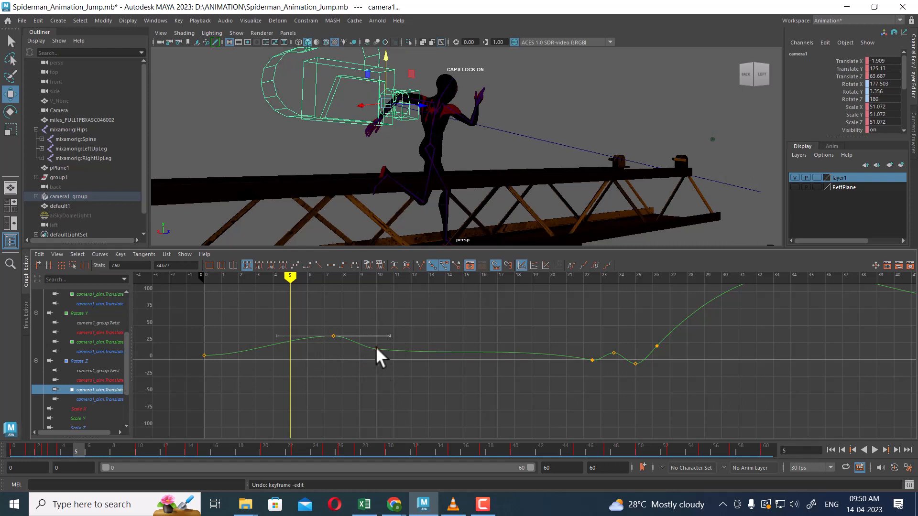
# Step: Break the tangents of the camera1_aim Translate Y key at frame 7.5 and lower only its outgoing handle
pyautogui.click(374, 349)
pyautogui.click(334, 336)
pyautogui.click(420, 264)
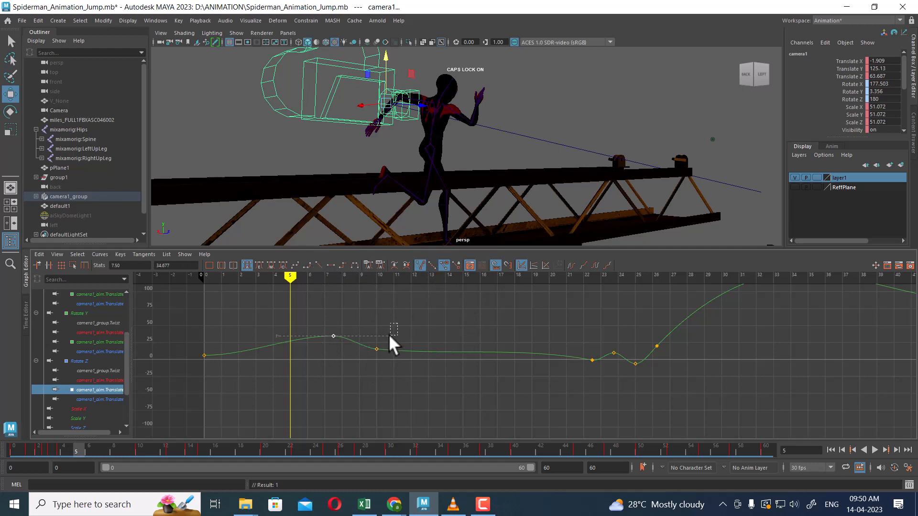
pyautogui.moveTo(389, 336); pyautogui.dragTo(393, 365, button='middle')
# Step: Delete the camera1_aim Translate Y key at frame 10 and slightly raise the outgoing handle of the key at frame 7.5
pyautogui.moveTo(400, 342); pyautogui.dragTo(369, 365)
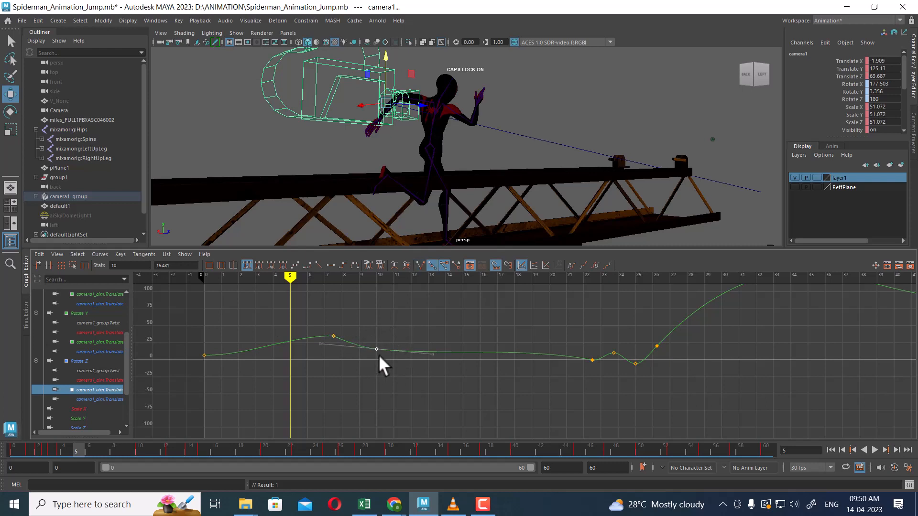
pyautogui.press('Delete')
pyautogui.moveTo(354, 327); pyautogui.dragTo(287, 381)
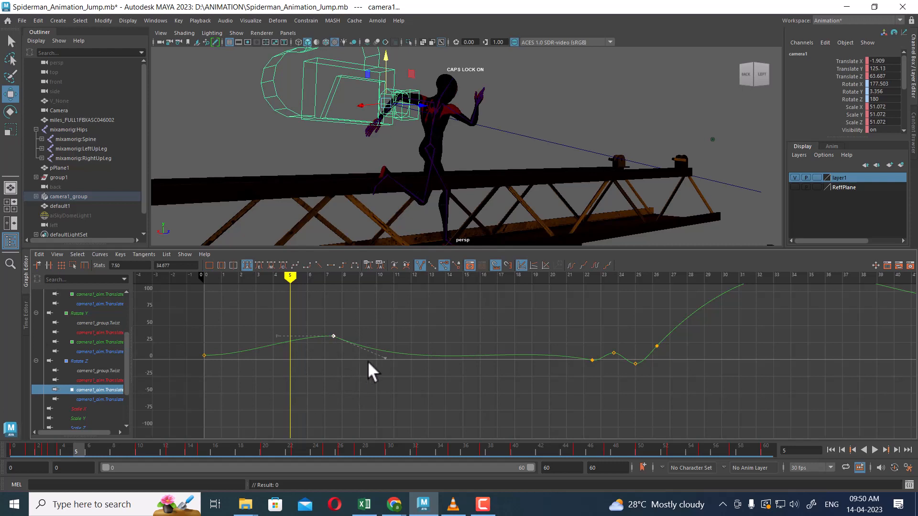
pyautogui.moveTo(380, 355); pyautogui.dragTo(368, 381)
pyautogui.moveTo(385, 355)
pyautogui.mouseDown(button='middle')
pyautogui.moveTo(393, 349)
pyautogui.moveTo(395, 358)
pyautogui.mouseUp(button='middle')
pyautogui.click(388, 374)
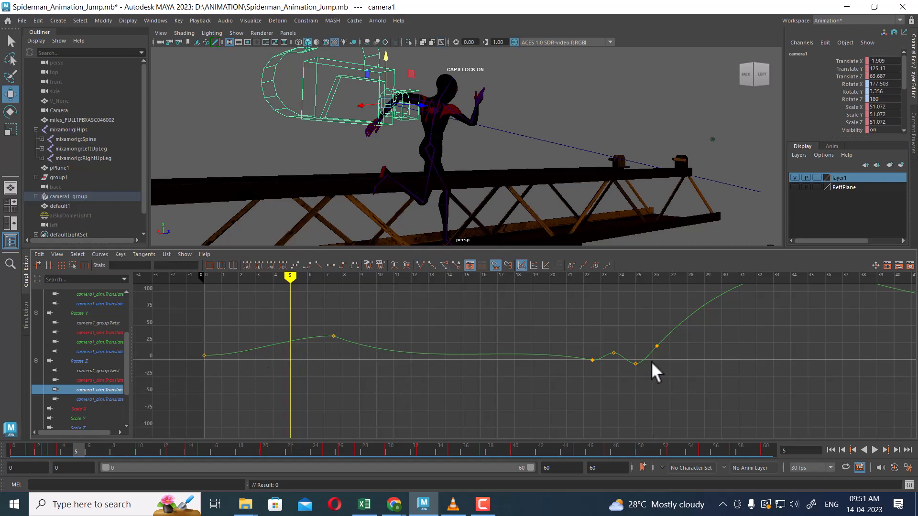
# Step: Isolate the camera1_aim Translate Z curve under Rotate Z and delete its keys at frames 7.5, 10 and 12.5
pyautogui.click(94, 399)
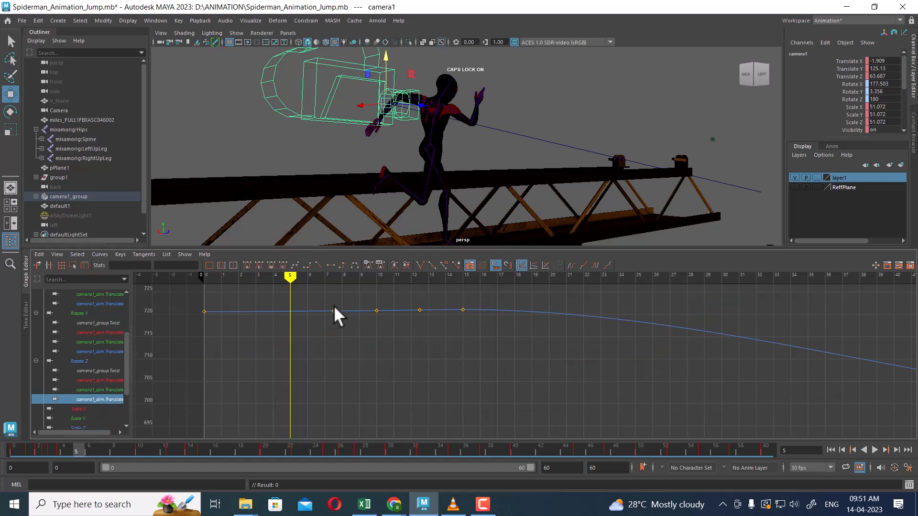
pyautogui.moveTo(333, 295); pyautogui.dragTo(341, 333)
pyautogui.press('Delete')
pyautogui.moveTo(370, 297); pyautogui.dragTo(393, 332)
pyautogui.press('Delete')
pyautogui.moveTo(439, 297); pyautogui.dragTo(413, 337)
pyautogui.press('Delete')
pyautogui.scroll(-6, 538, 361)
pyautogui.scroll(2, 540, 362)
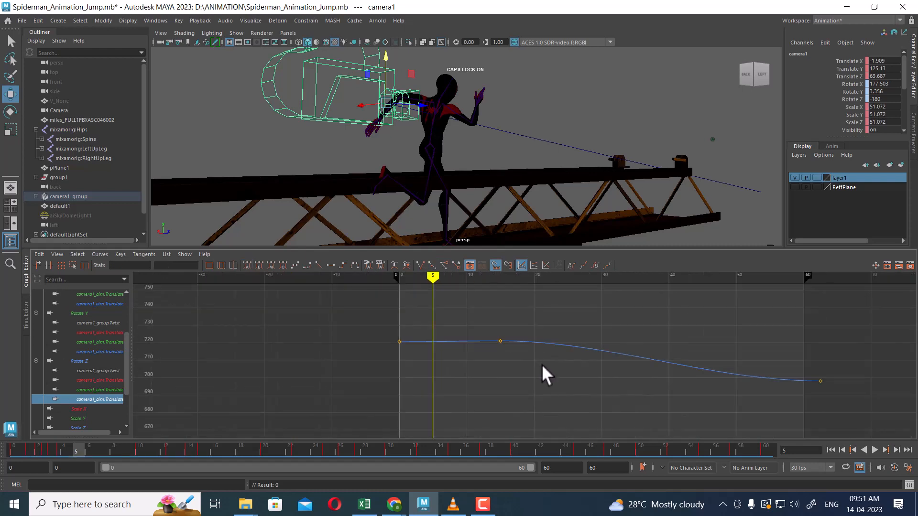
# Step: Delete all keys between the first and last ones on camera1's Scale X, Scale Y and Scale Z curves
pyautogui.scroll(-3, 111, 394)
pyautogui.click(79, 353)
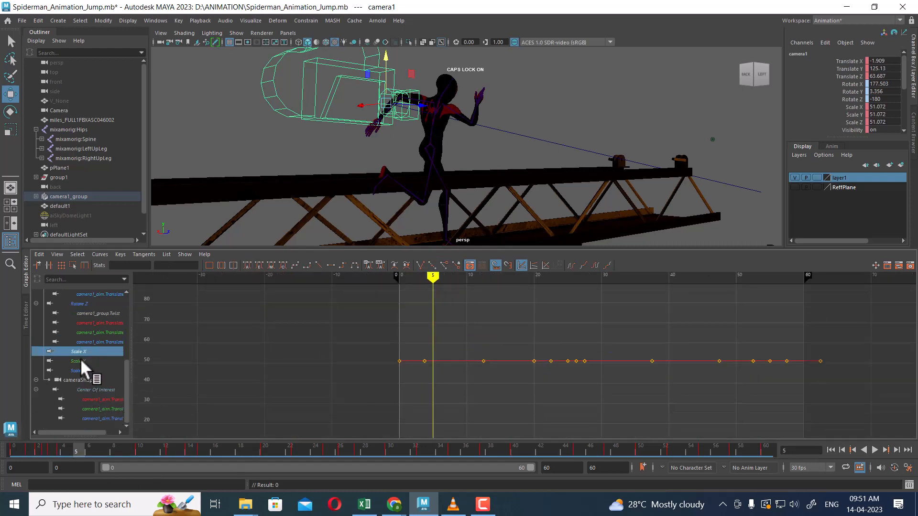
pyautogui.moveTo(418, 332); pyautogui.dragTo(801, 405)
pyautogui.press('Delete')
pyautogui.click(87, 361)
pyautogui.moveTo(410, 324); pyautogui.dragTo(802, 404)
pyautogui.click(106, 370)
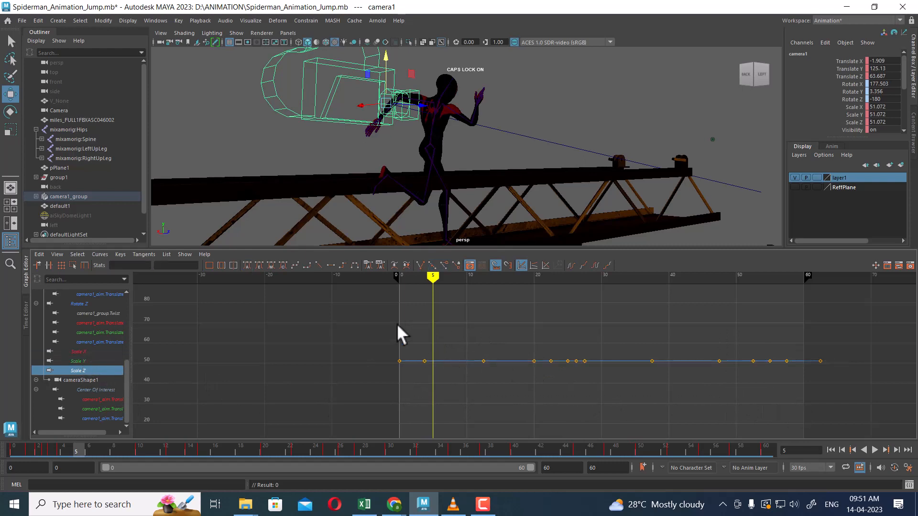
pyautogui.moveTo(411, 325); pyautogui.dragTo(778, 398)
pyautogui.press('Delete')
# Step: Frame all Center Of Interest curves and isolate the camera1_aim Translate X curve beneath it
pyautogui.click(98, 390)
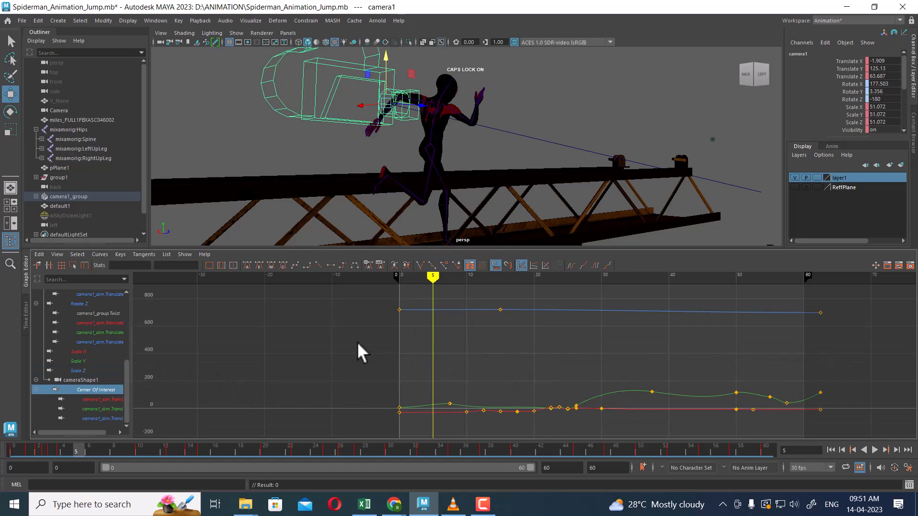
pyautogui.moveTo(374, 291); pyautogui.dragTo(867, 456)
pyautogui.press('f')
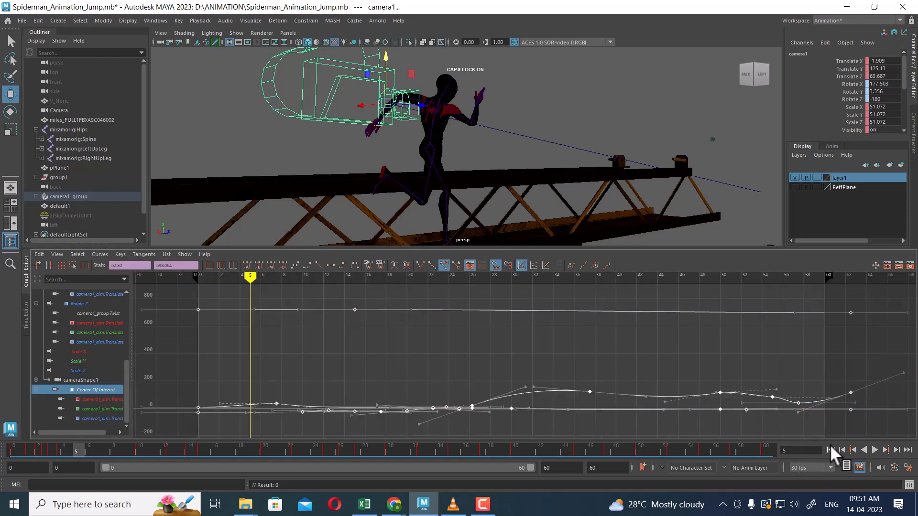
pyautogui.click(100, 399)
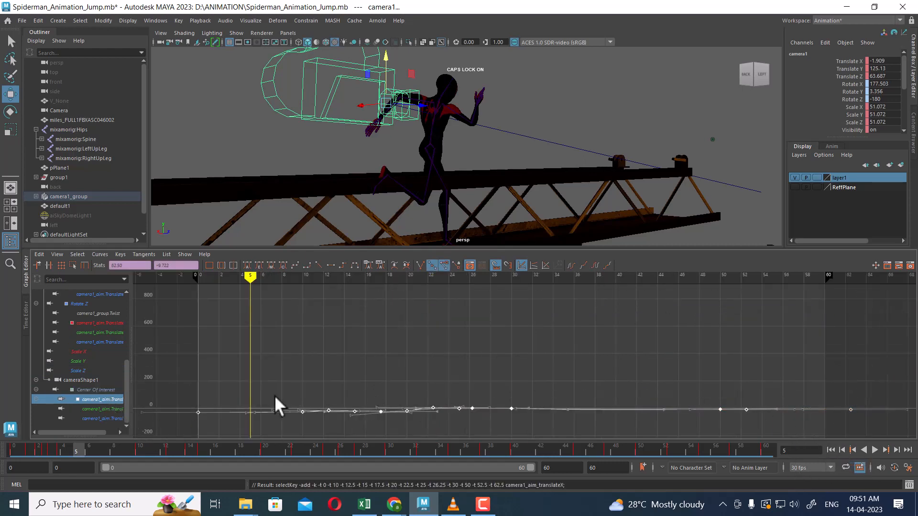
pyautogui.click(367, 373)
# Step: Apply Auto tangents to all keys of the camera1_aim Translate X curve under Center Of Interest
pyautogui.moveTo(205, 358); pyautogui.dragTo(807, 437)
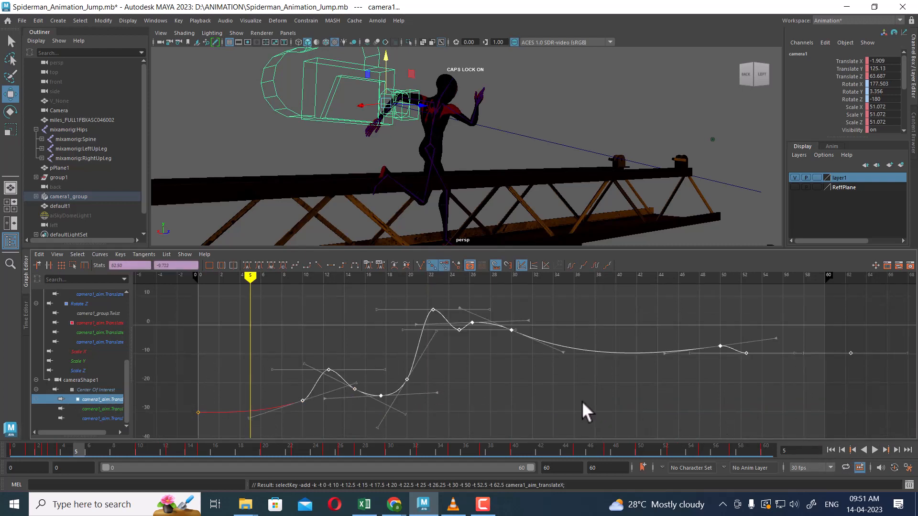
pyautogui.keyDown('alt'); pyautogui.moveTo(581, 400); pyautogui.dragTo(680, 395, button='middle'); pyautogui.keyUp('alt')
pyautogui.click(690, 401)
pyautogui.keyDown('alt'); pyautogui.moveTo(692, 400); pyautogui.dragTo(688, 375, button='right'); pyautogui.keyUp('alt')
pyautogui.keyDown('alt'); pyautogui.moveTo(688, 375); pyautogui.dragTo(621, 380, button='middle'); pyautogui.keyUp('alt')
pyautogui.moveTo(754, 316); pyautogui.dragTo(246, 423)
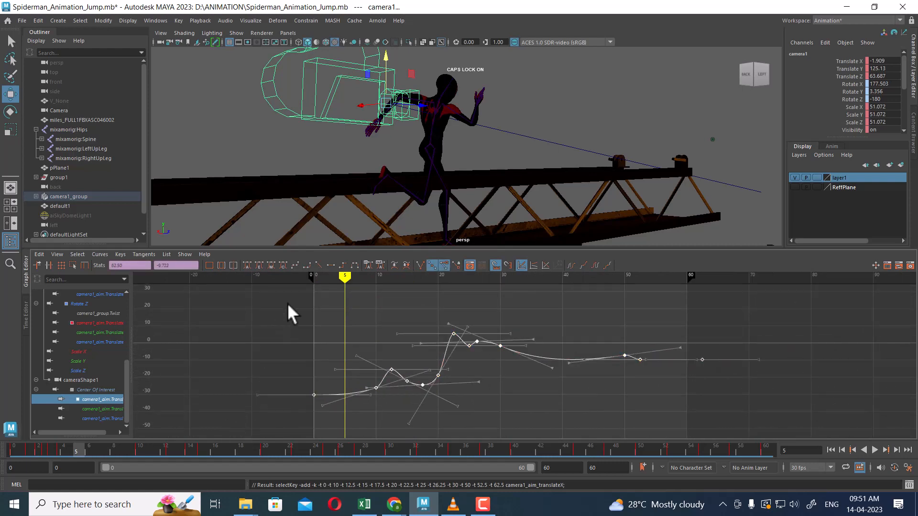
pyautogui.click(247, 264)
pyautogui.keyDown('alt'); pyautogui.moveTo(535, 355); pyautogui.dragTo(543, 383, button='right'); pyautogui.keyUp('alt')
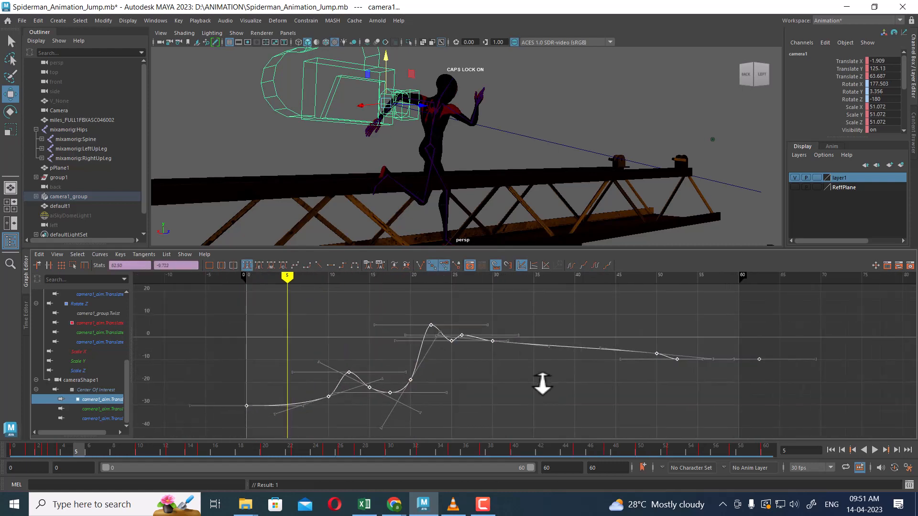
pyautogui.keyDown('alt'); pyautogui.moveTo(484, 367); pyautogui.dragTo(529, 368, button='middle'); pyautogui.keyUp('alt')
pyautogui.click(566, 384)
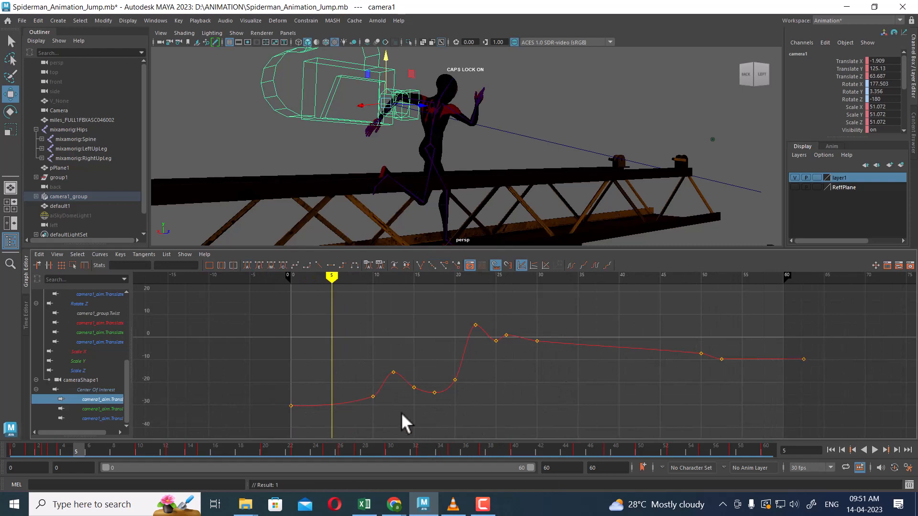
# Step: Try deleting the camera1_aim Translate X keys at frames 15 and 20 and lowering the outgoing handle at frame 17.5, then undo it all
pyautogui.keyDown('alt'); pyautogui.moveTo(428, 389); pyautogui.dragTo(420, 393, button='right'); pyautogui.keyUp('alt')
pyautogui.keyDown('alt'); pyautogui.moveTo(420, 393); pyautogui.dragTo(449, 377, button='middle'); pyautogui.keyUp('alt')
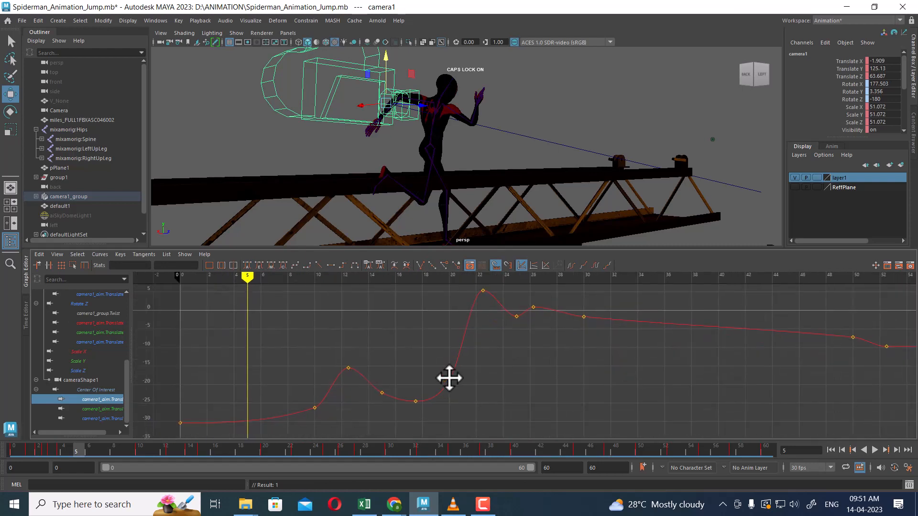
pyautogui.click(384, 392)
pyautogui.press('Delete')
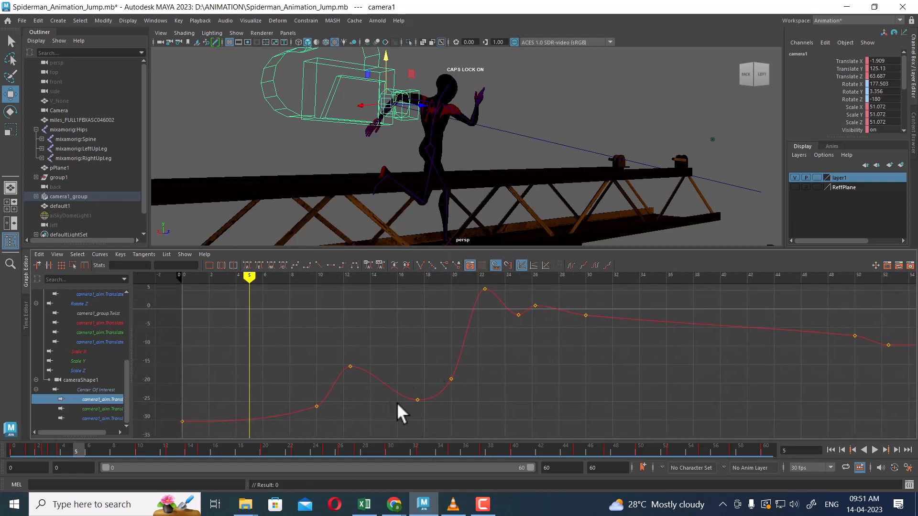
pyautogui.moveTo(443, 389); pyautogui.dragTo(446, 406)
pyautogui.press('Delete')
pyautogui.click(417, 399)
pyautogui.click(474, 399)
pyautogui.moveTo(473, 400)
pyautogui.mouseDown(button='middle')
pyautogui.moveTo(506, 392)
pyautogui.moveTo(485, 406)
pyautogui.mouseUp(button='middle')
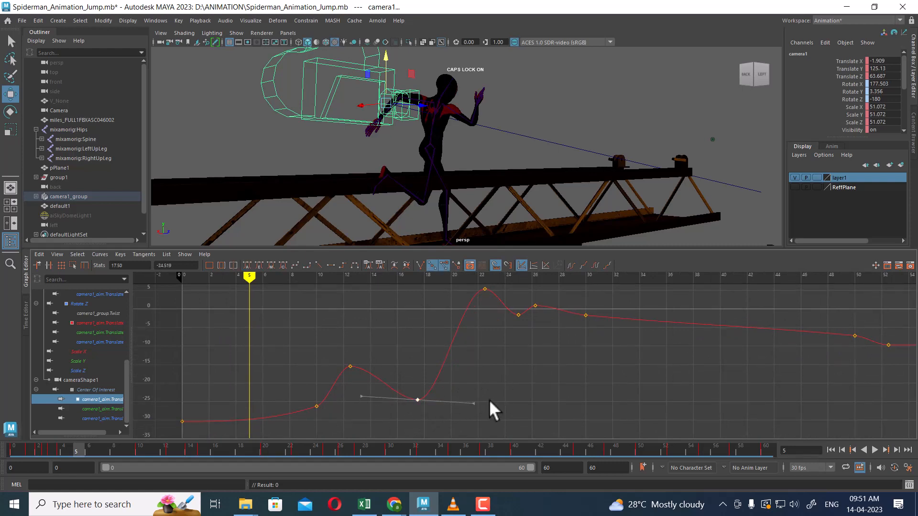
pyautogui.hotkey('ctrl', 'z')
pyautogui.hotkey('ctrl', 'z')
pyautogui.hotkey('ctrl', 'z')
pyautogui.hotkey('ctrl', 'z')
pyautogui.hotkey('ctrl', 'z')
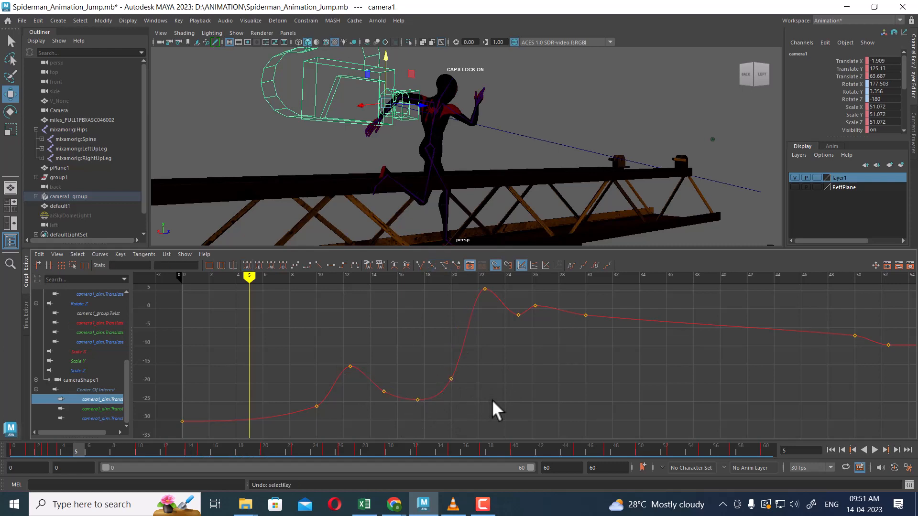
# Step: Smooth the camera1_aim Translate X curve around frames 50 and 52.5 by adjusting the keys' tangent handles
pyautogui.moveTo(509, 371)
pyautogui.keyDown('alt'); pyautogui.mouseDown(button='middle')
pyautogui.moveTo(477, 401)
pyautogui.moveTo(491, 384)
pyautogui.mouseUp(button='middle'); pyautogui.keyUp('alt')
pyautogui.keyDown('alt'); pyautogui.moveTo(749, 355); pyautogui.dragTo(629, 344, button='middle'); pyautogui.keyUp('alt')
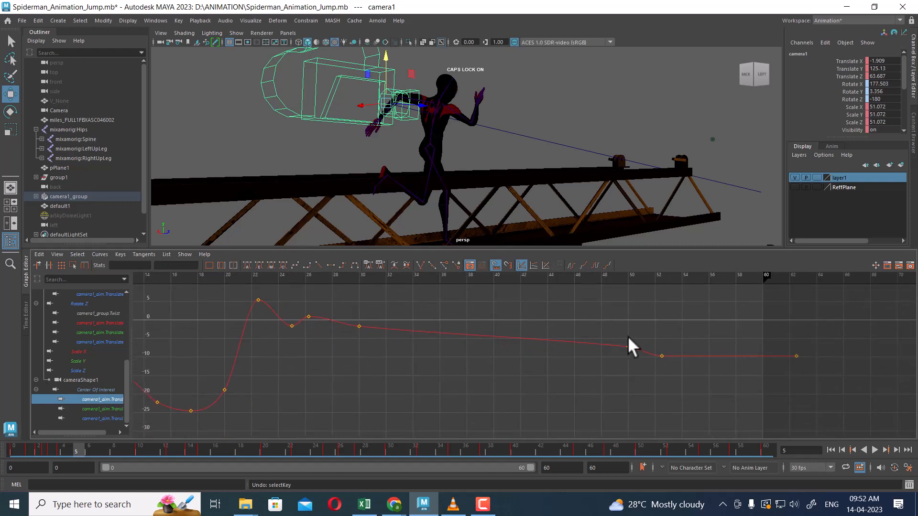
pyautogui.click(628, 346)
pyautogui.moveTo(651, 345); pyautogui.dragTo(653, 342)
pyautogui.keyDown('alt'); pyautogui.moveTo(654, 343); pyautogui.dragTo(660, 376, button='right'); pyautogui.keyUp('alt')
pyautogui.moveTo(668, 327); pyautogui.dragTo(649, 354)
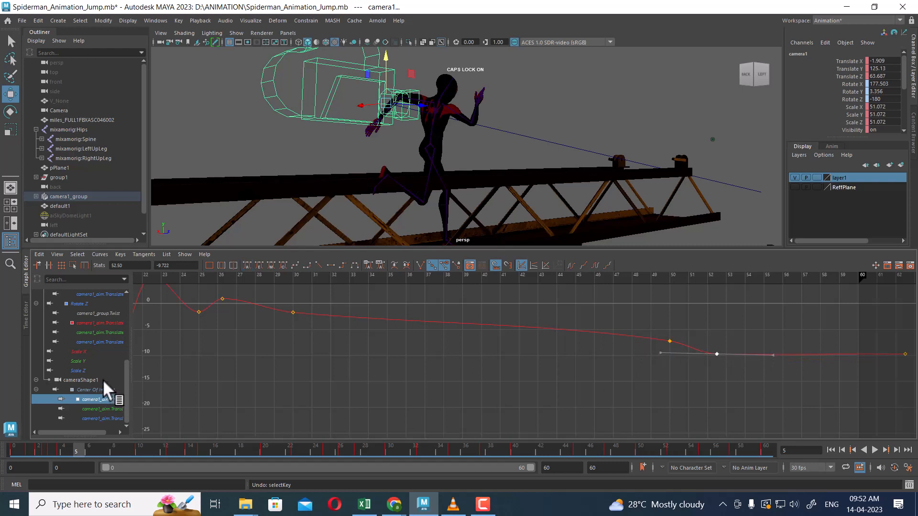
# Step: Isolate the camera1_aim Translate Y curve under Center Of Interest, try deleting its key at frame 55 and undo the deletion
pyautogui.click(97, 409)
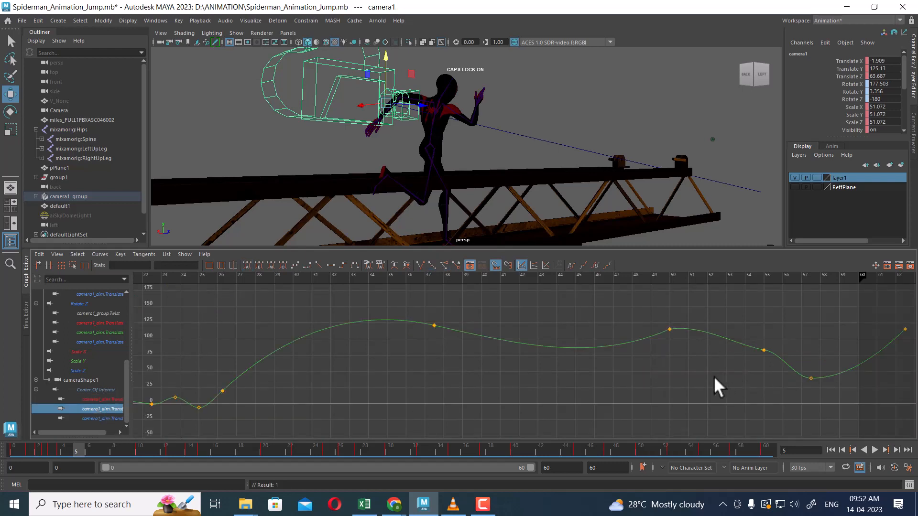
pyautogui.scroll(-2, 703, 370)
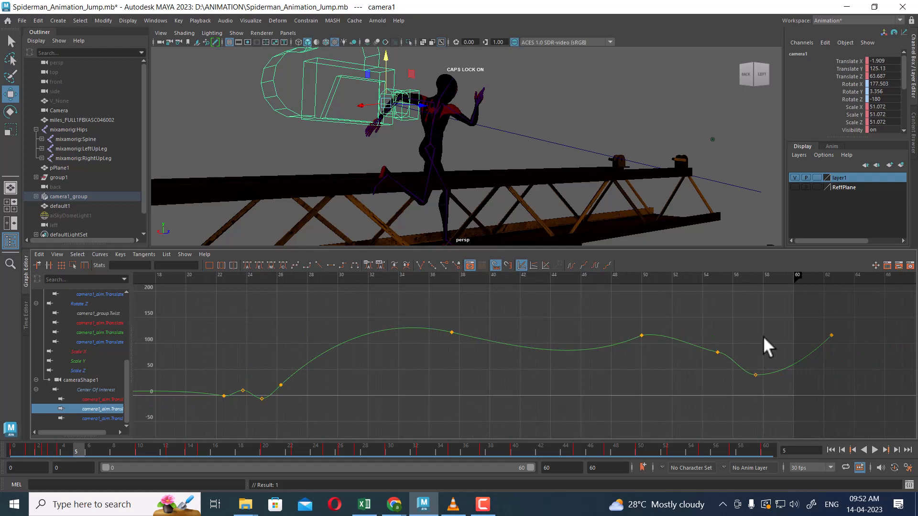
pyautogui.moveTo(699, 369); pyautogui.dragTo(694, 378)
pyautogui.press('Delete')
pyautogui.hotkey('ctrl', 'z')
# Step: Break the tangents of the camera1_aim Translate Y key at frame 55 and lower its outgoing handle
pyautogui.click(420, 265)
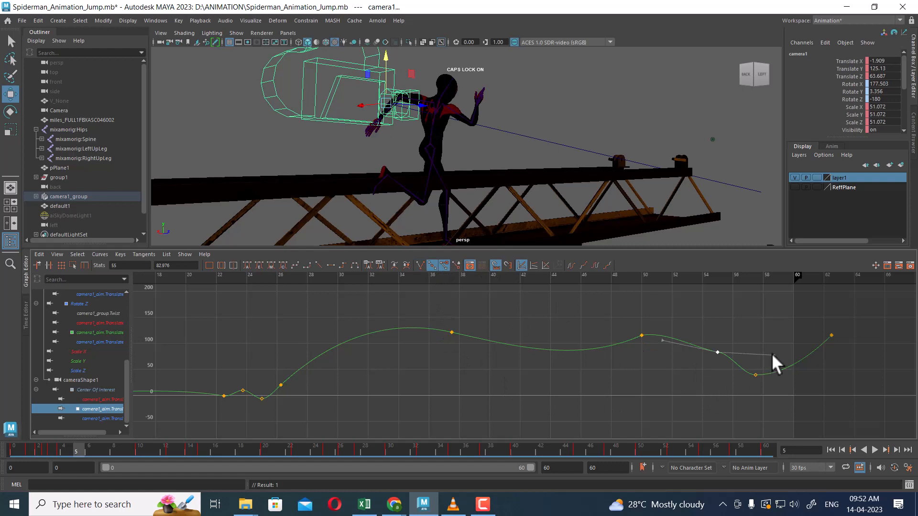
pyautogui.moveTo(772, 354); pyautogui.dragTo(774, 361)
pyautogui.click(713, 395)
pyautogui.moveTo(704, 375); pyautogui.dragTo(705, 376)
pyautogui.moveTo(773, 360); pyautogui.dragTo(768, 380)
pyautogui.click(741, 392)
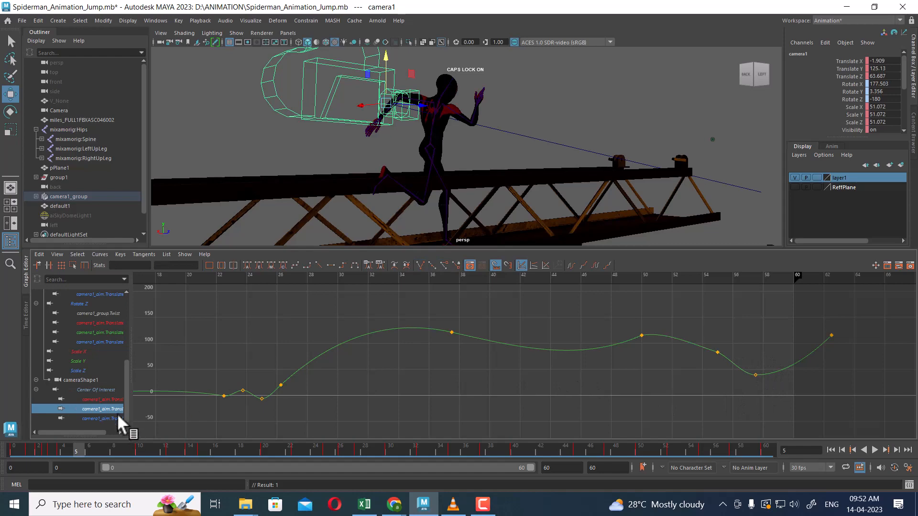
# Step: Check the camera1_aim Translate Z curve under Center Of Interest and the curves of the mixamorig:Hips joint
pyautogui.click(101, 418)
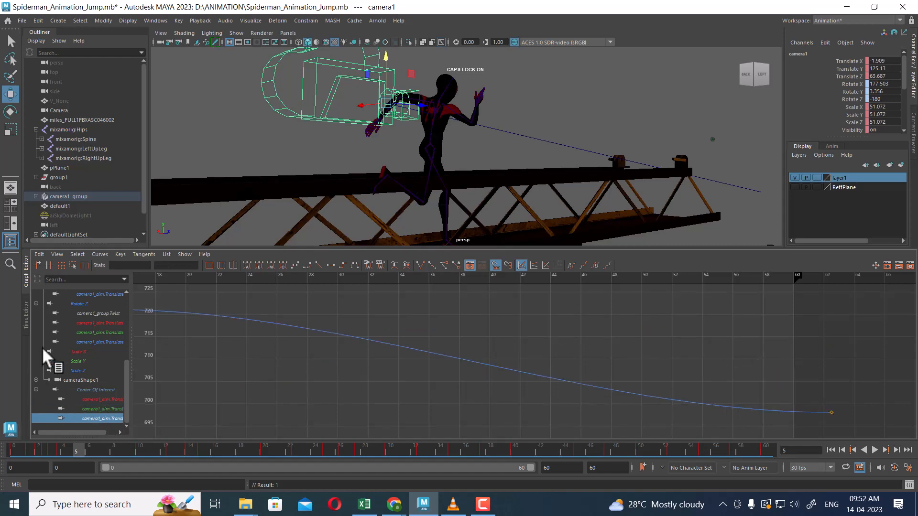
pyautogui.click(72, 130)
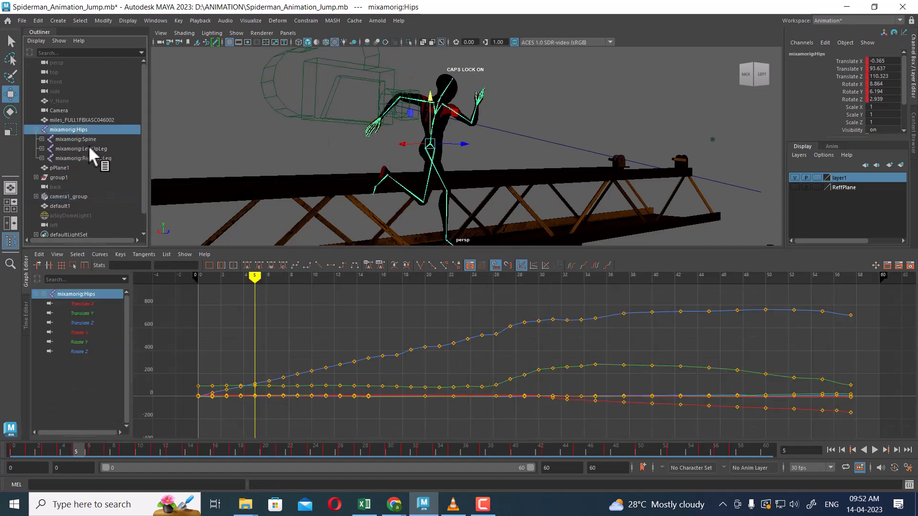
pyautogui.keyDown('alt'); pyautogui.moveTo(535, 145); pyautogui.dragTo(514, 157); pyautogui.keyUp('alt')
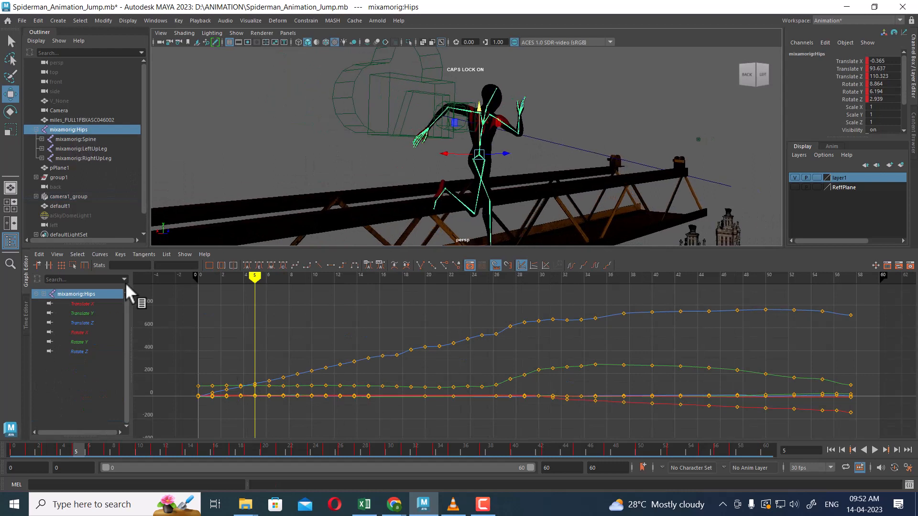
pyautogui.click(36, 129)
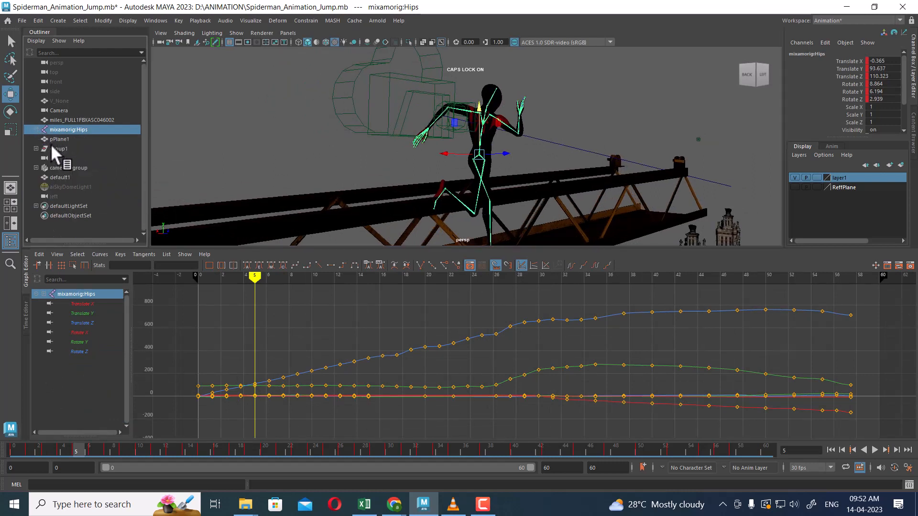
pyautogui.click(37, 130)
# Step: Select the mixamorig:Spine joint and apply Auto tangents to all keys of its rotation curves
pyautogui.click(69, 138)
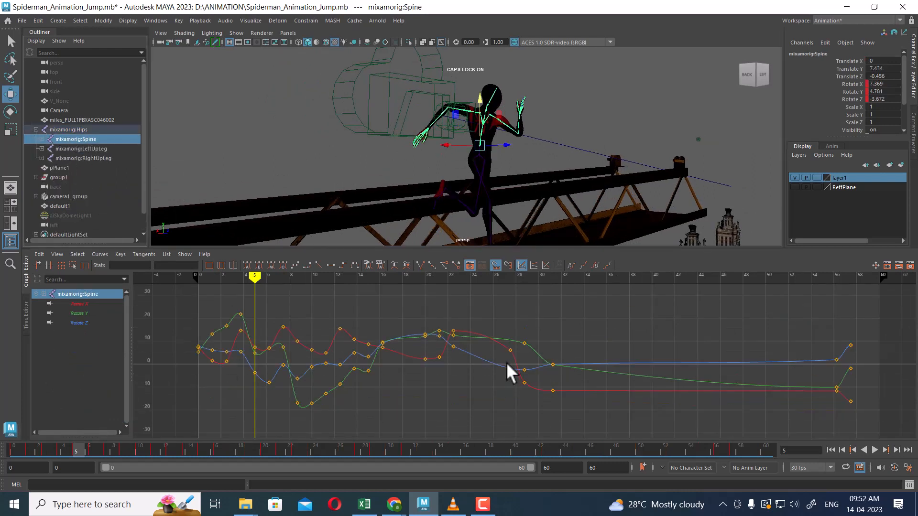
pyautogui.moveTo(186, 300); pyautogui.dragTo(901, 425)
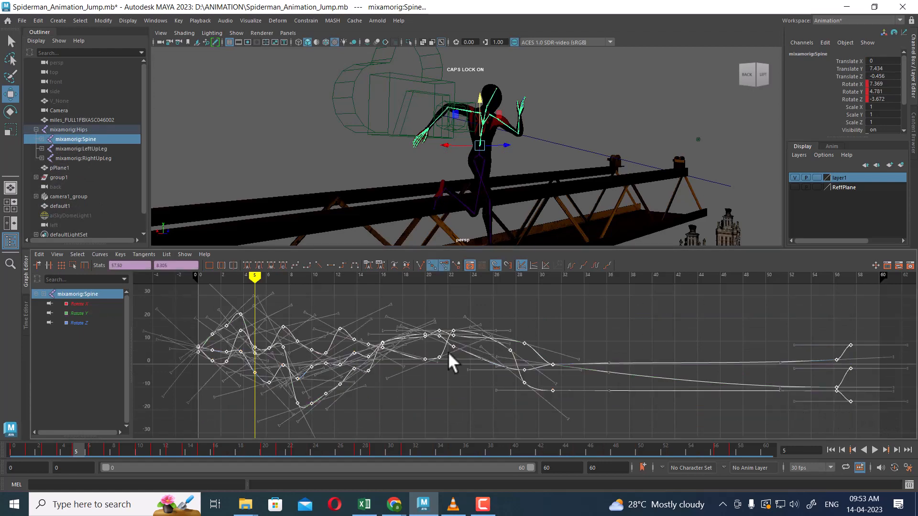
pyautogui.click(247, 265)
# Step: Isolate the mixamorig:Spine Rotate X curve and scrub the animation back to frame 1
pyautogui.click(77, 303)
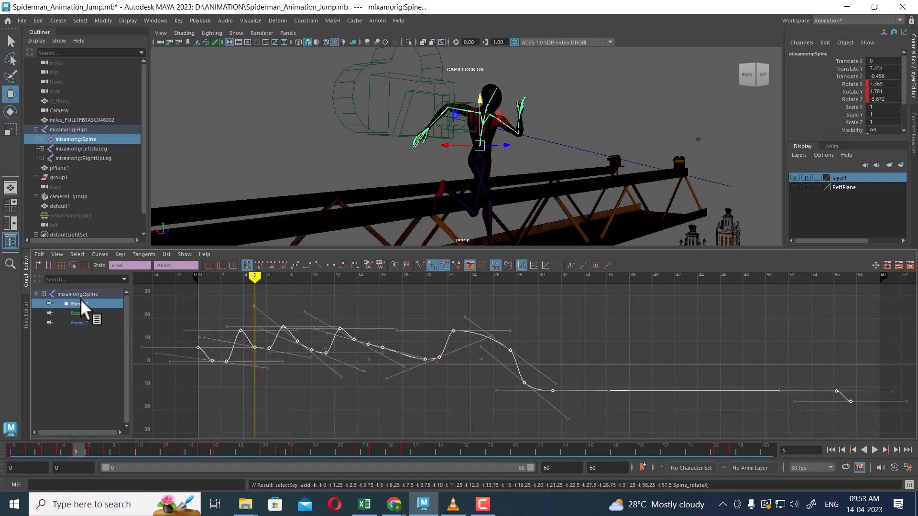
pyautogui.click(567, 339)
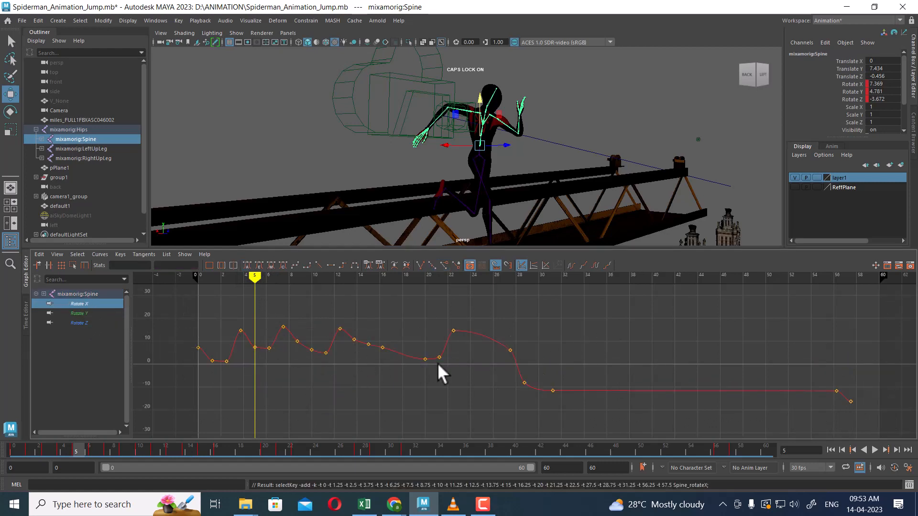
pyautogui.moveTo(437, 362)
pyautogui.keyDown('alt'); pyautogui.mouseDown(button='middle')
pyautogui.moveTo(504, 361)
pyautogui.moveTo(477, 390)
pyautogui.mouseUp(button='middle'); pyautogui.keyUp('alt')
pyautogui.scroll(2, 503, 362)
pyautogui.keyDown('alt'); pyautogui.moveTo(397, 375); pyautogui.dragTo(446, 379, button='right'); pyautogui.keyUp('alt')
pyautogui.keyDown('alt'); pyautogui.moveTo(418, 371); pyautogui.dragTo(432, 386, button='middle'); pyautogui.keyUp('alt')
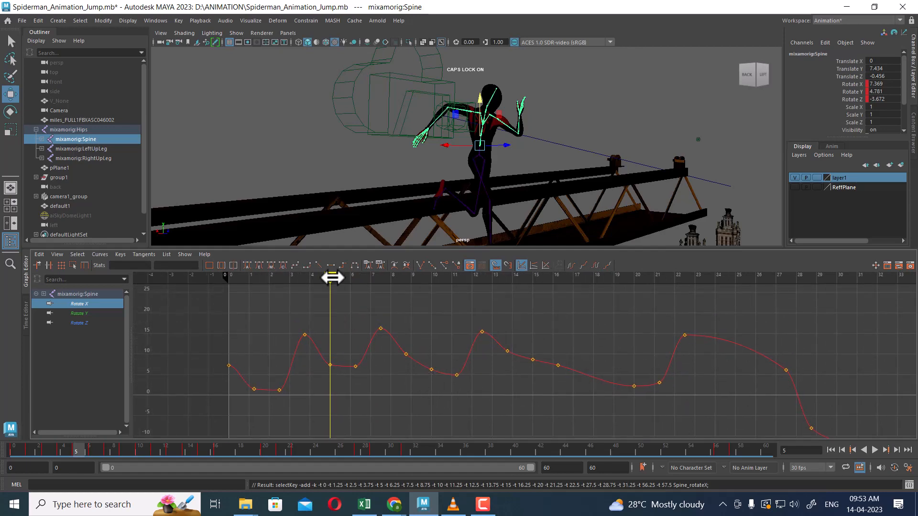
pyautogui.moveTo(332, 277)
pyautogui.mouseDown()
pyautogui.moveTo(236, 293)
pyautogui.moveTo(257, 300)
pyautogui.mouseUp()
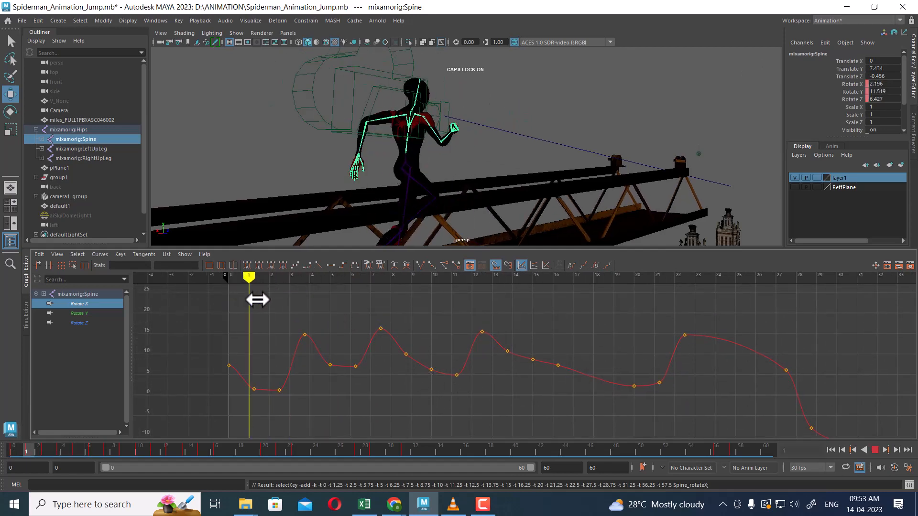
# Step: Examine the mixamorig:Spine Rotate X keys and tangents at the start of the curve, especially at frames 0 and 1.25
pyautogui.moveTo(241, 378); pyautogui.dragTo(240, 377)
pyautogui.keyDown('alt'); pyautogui.moveTo(266, 391); pyautogui.dragTo(363, 358, button='middle'); pyautogui.keyUp('alt')
pyautogui.keyDown('alt'); pyautogui.moveTo(364, 359); pyautogui.dragTo(389, 361, button='right'); pyautogui.keyUp('alt')
pyautogui.press('f')
pyautogui.scroll(-5, 525, 374)
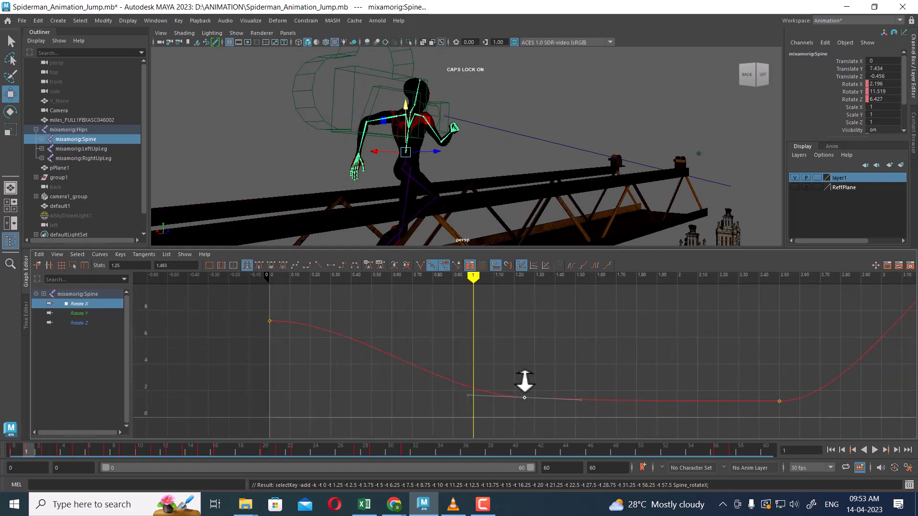
pyautogui.moveTo(254, 305); pyautogui.dragTo(294, 369)
pyautogui.moveTo(583, 366); pyautogui.dragTo(488, 422)
pyautogui.moveTo(802, 432); pyautogui.dragTo(802, 433)
pyautogui.moveTo(569, 370); pyautogui.dragTo(494, 423)
pyautogui.keyDown('alt'); pyautogui.moveTo(735, 386); pyautogui.dragTo(594, 391, button='middle'); pyautogui.keyUp('alt')
pyautogui.scroll(1, 641, 386)
pyautogui.scroll(-8, 642, 382)
pyautogui.keyDown('alt'); pyautogui.moveTo(625, 363); pyautogui.dragTo(578, 377, button='middle'); pyautogui.keyUp('alt')
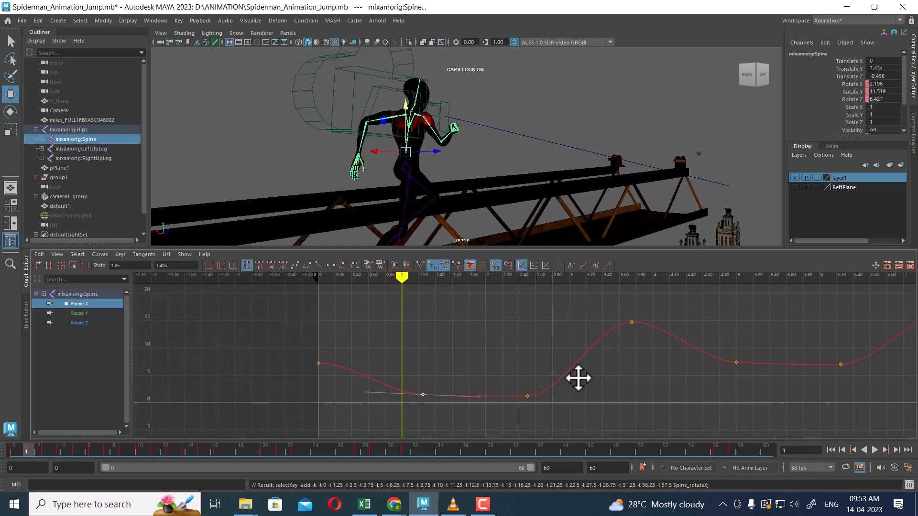
# Step: Lower the incoming tangent handle of the mixamorig:Spine Rotate X key at frame 3.75
pyautogui.moveTo(639, 311); pyautogui.dragTo(566, 357)
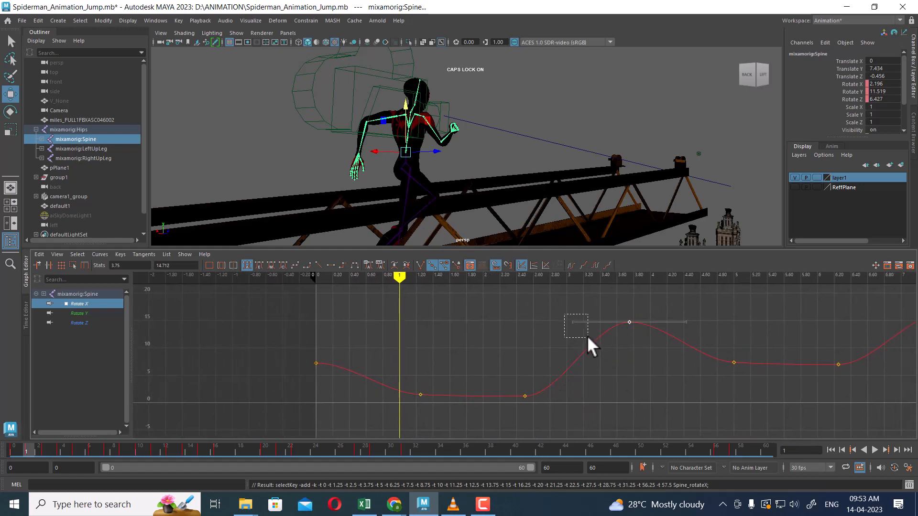
pyautogui.moveTo(571, 321); pyautogui.dragTo(574, 339)
pyautogui.moveTo(747, 328); pyautogui.dragTo(699, 365)
# Step: Tilt the outgoing handle of the mixamorig:Spine Rotate X key at frame 0 downward
pyautogui.moveTo(454, 421); pyautogui.dragTo(388, 372)
pyautogui.moveTo(353, 343); pyautogui.dragTo(299, 378)
pyautogui.moveTo(359, 373); pyautogui.dragTo(359, 375)
pyautogui.moveTo(370, 363); pyautogui.dragTo(376, 390, button='middle')
# Step: Delete the mixamorig:Spine Rotate X key at frame 1.25 and lower the outgoing handle of the frame 0 key further
pyautogui.moveTo(437, 376); pyautogui.dragTo(406, 417)
pyautogui.press('Delete')
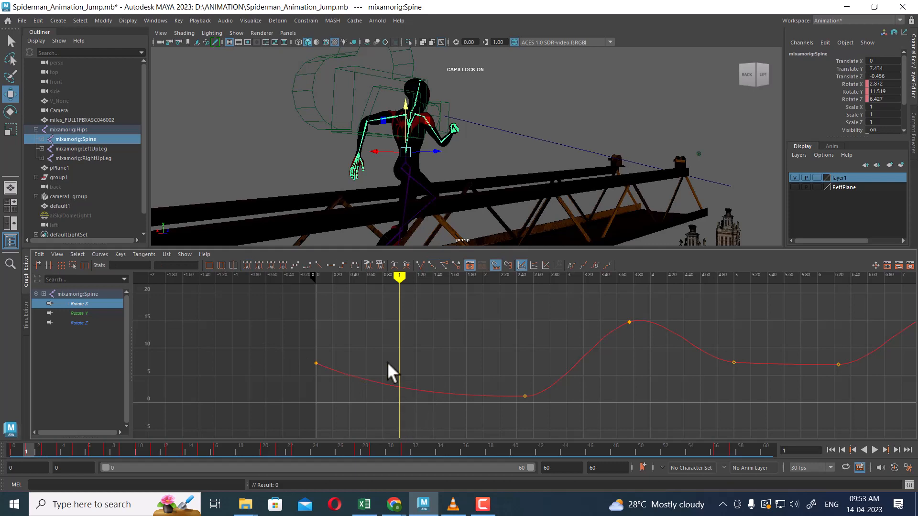
pyautogui.moveTo(371, 371); pyautogui.dragTo(364, 388)
pyautogui.moveTo(364, 388); pyautogui.dragTo(366, 393, button='middle')
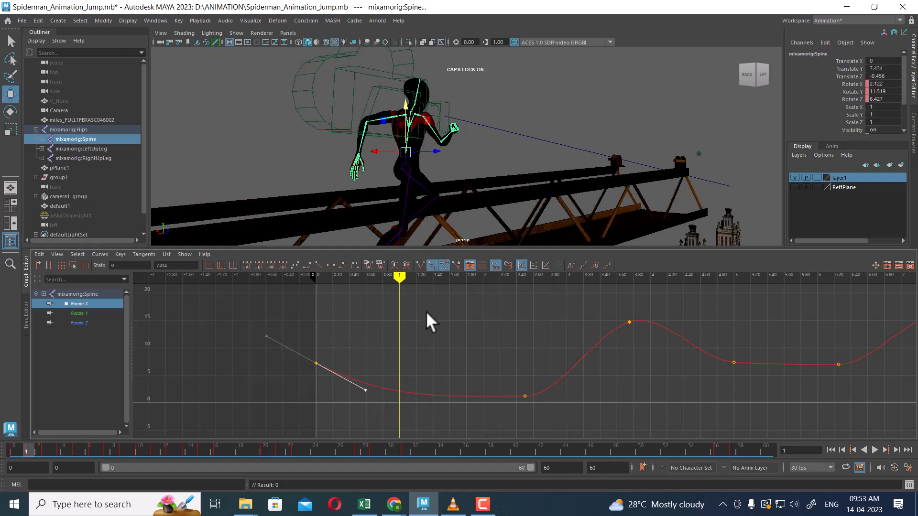
# Step: Examine the mixamorig:Spine Rotate X keys and tangents between frames 3.75 and 10 against the pose at frame 4
pyautogui.moveTo(405, 276); pyautogui.dragTo(611, 295)
pyautogui.keyDown('alt'); pyautogui.moveTo(627, 348); pyautogui.dragTo(349, 349, button='middle'); pyautogui.keyUp('alt')
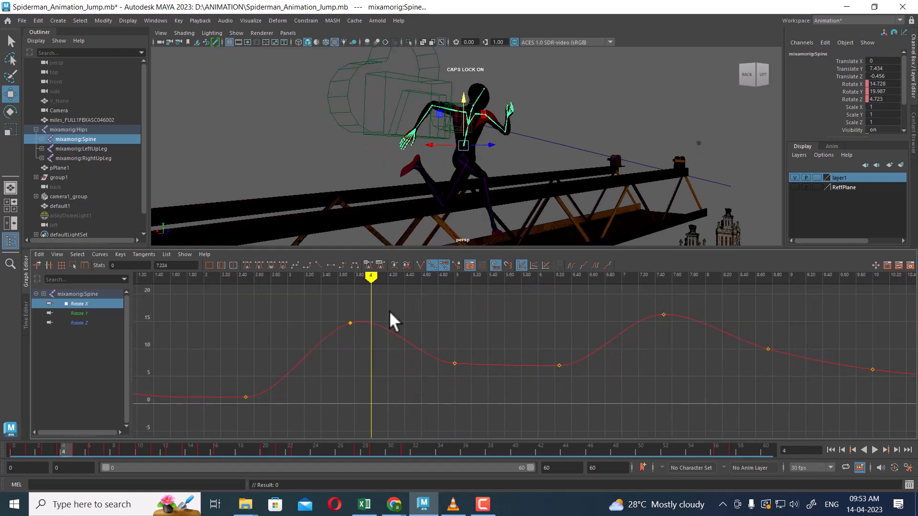
pyautogui.moveTo(473, 349); pyautogui.dragTo(618, 406)
pyautogui.keyDown('alt'); pyautogui.moveTo(609, 375); pyautogui.dragTo(584, 380, button='middle'); pyautogui.keyUp('alt')
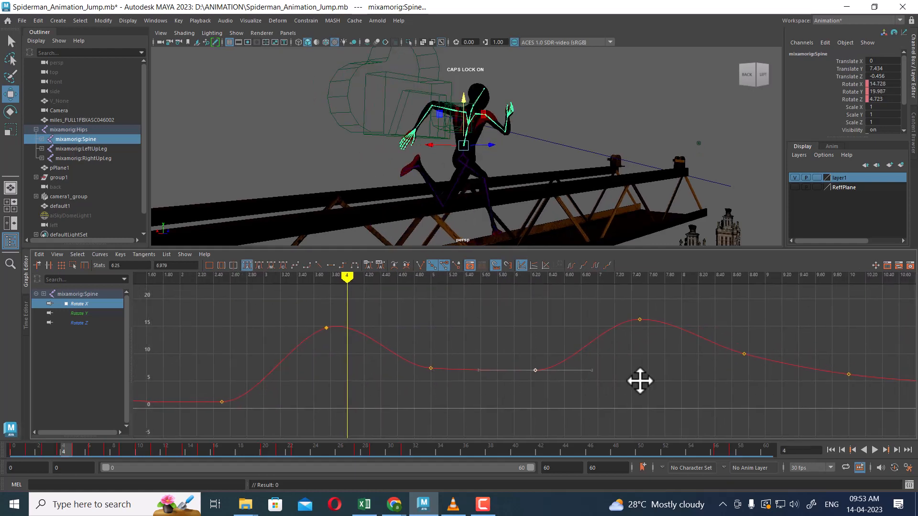
pyautogui.moveTo(578, 349); pyautogui.dragTo(369, 421)
pyautogui.keyDown('alt'); pyautogui.moveTo(603, 382); pyautogui.dragTo(547, 373, button='middle'); pyautogui.keyUp('alt')
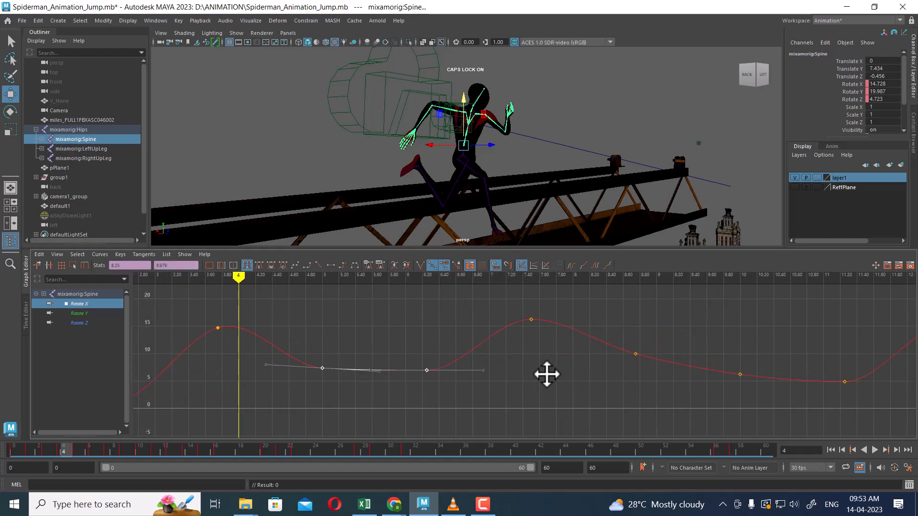
pyautogui.moveTo(615, 311)
pyautogui.mouseDown()
pyautogui.moveTo(686, 368)
pyautogui.moveTo(833, 400)
pyautogui.mouseUp()
pyautogui.keyDown('alt'); pyautogui.moveTo(750, 398); pyautogui.dragTo(649, 384, button='middle'); pyautogui.keyUp('alt')
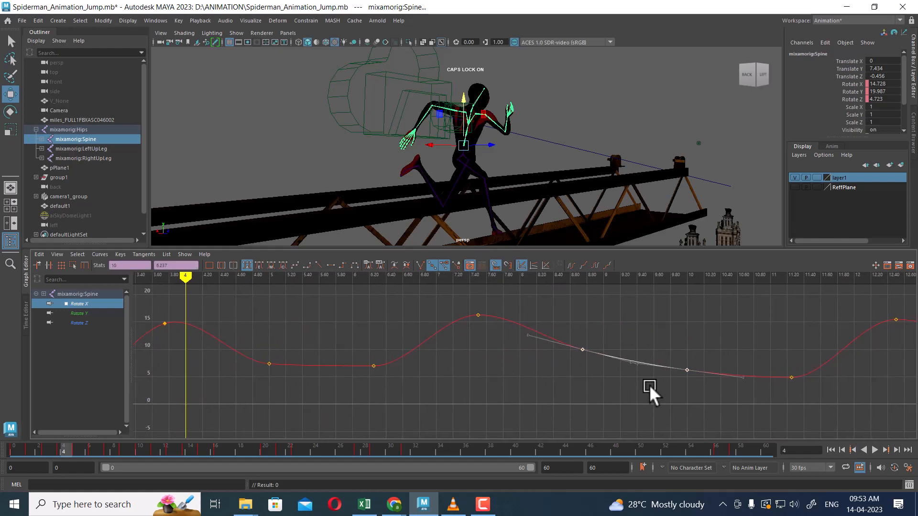
pyautogui.moveTo(598, 317); pyautogui.dragTo(562, 383)
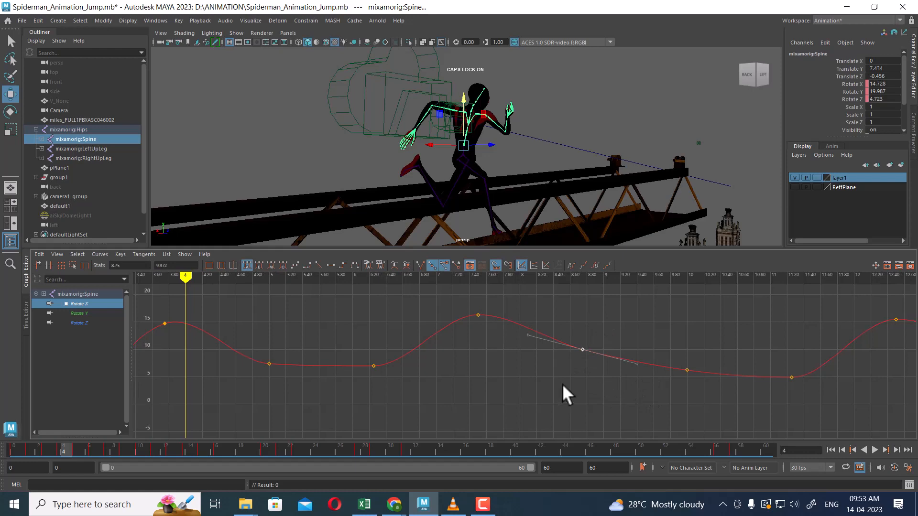
# Step: Move the mixamorig:Spine Rotate X key from frame 8.75 to frame 9 and raise it to about 12.6
pyautogui.moveTo(579, 282)
pyautogui.mouseDown()
pyautogui.moveTo(615, 283)
pyautogui.moveTo(553, 291)
pyautogui.mouseUp()
pyautogui.keyDown('alt'); pyautogui.moveTo(603, 128); pyautogui.dragTo(591, 149); pyautogui.keyUp('alt')
pyautogui.keyDown('alt'); pyautogui.moveTo(631, 292); pyautogui.dragTo(614, 302, button='middle'); pyautogui.keyUp('alt')
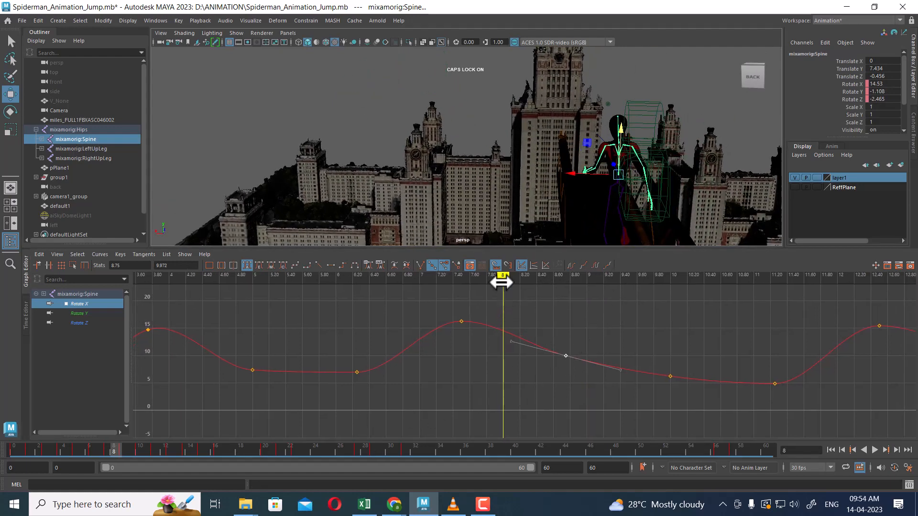
pyautogui.moveTo(501, 276); pyautogui.dragTo(549, 287)
pyautogui.moveTo(570, 336); pyautogui.dragTo(548, 396)
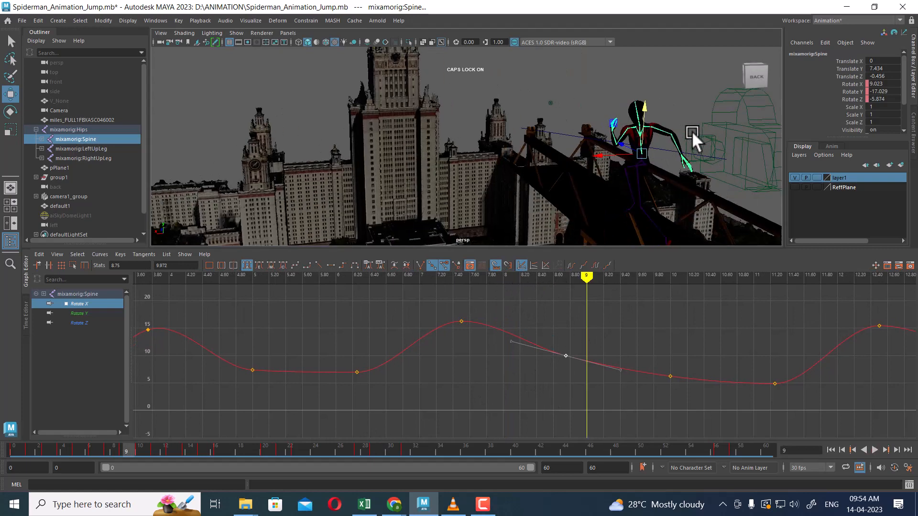
pyautogui.keyDown('alt'); pyautogui.moveTo(692, 131); pyautogui.dragTo(580, 189); pyautogui.keyUp('alt')
pyautogui.moveTo(566, 357); pyautogui.dragTo(551, 345, button='middle')
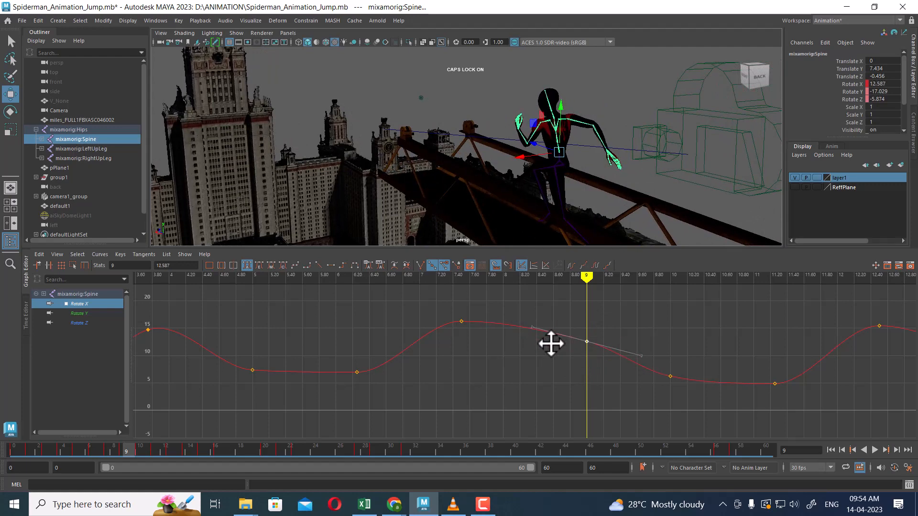
# Step: Lower the mixamorig:Spine Rotate X key at frame 9 to about 11.9 while checking the running pose from the side
pyautogui.keyDown('alt'); pyautogui.moveTo(594, 186); pyautogui.dragTo(644, 181); pyautogui.keyUp('alt')
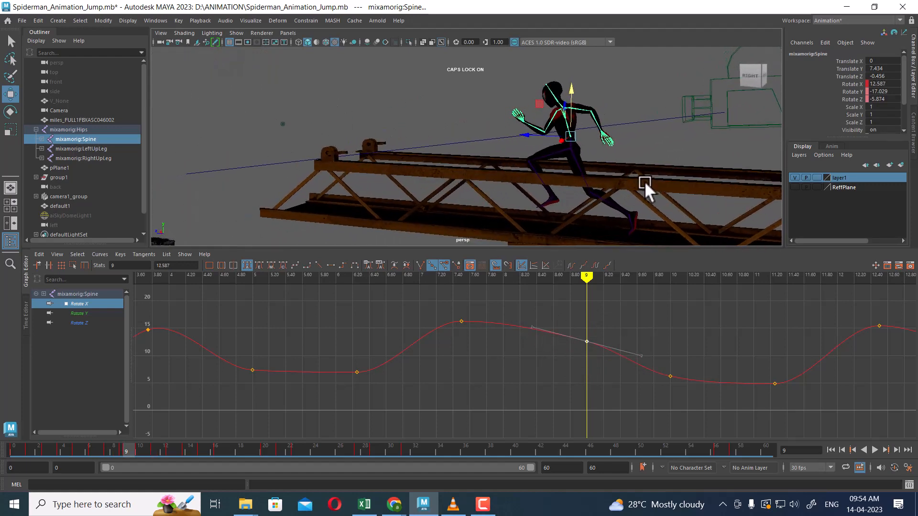
pyautogui.moveTo(590, 114)
pyautogui.keyDown('alt'); pyautogui.mouseDown()
pyautogui.moveTo(619, 122)
pyautogui.moveTo(606, 135)
pyautogui.moveTo(602, 113)
pyautogui.moveTo(590, 119)
pyautogui.mouseUp(); pyautogui.keyUp('alt')
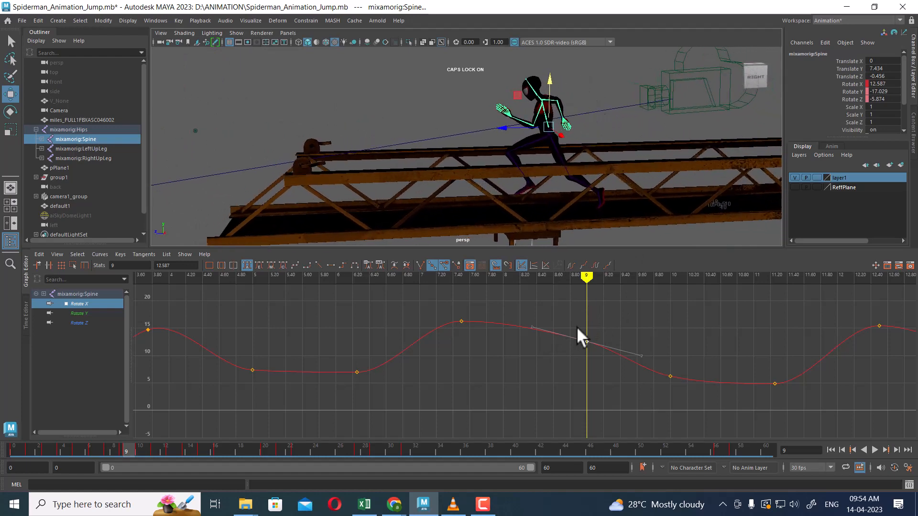
pyautogui.moveTo(588, 276)
pyautogui.mouseDown()
pyautogui.moveTo(526, 280)
pyautogui.moveTo(582, 285)
pyautogui.mouseUp()
pyautogui.moveTo(586, 359)
pyautogui.mouseDown(button='middle')
pyautogui.moveTo(586, 328)
pyautogui.moveTo(582, 347)
pyautogui.mouseUp(button='middle')
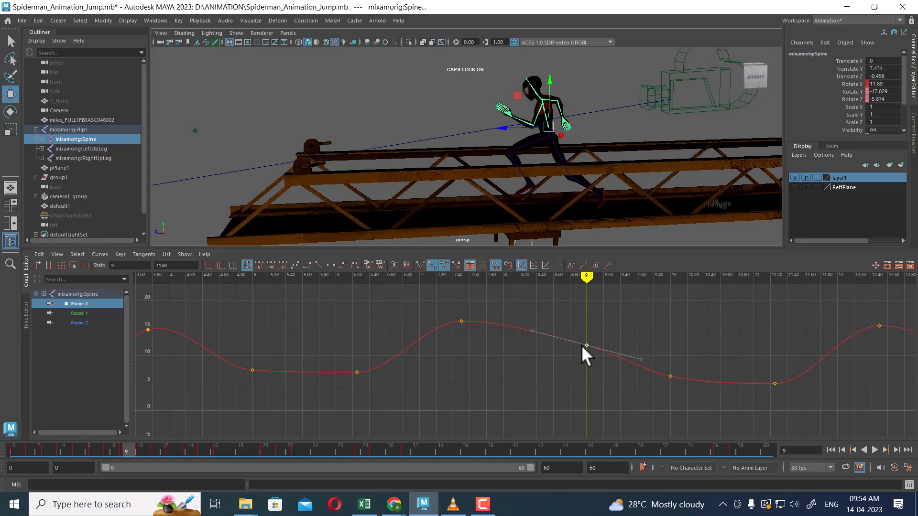
# Step: Check the Spiderman pose in the reference clip in VLC, then return to Maya
pyautogui.click(480, 504)
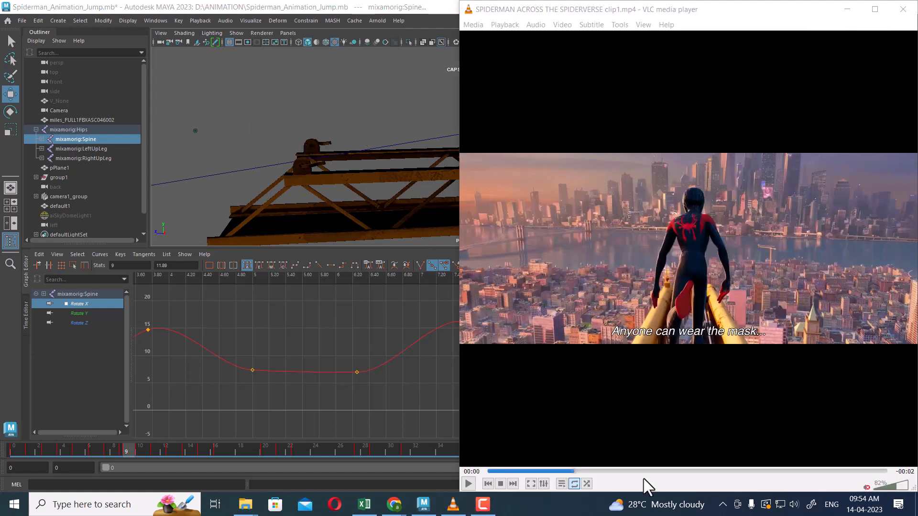
pyautogui.click(574, 472)
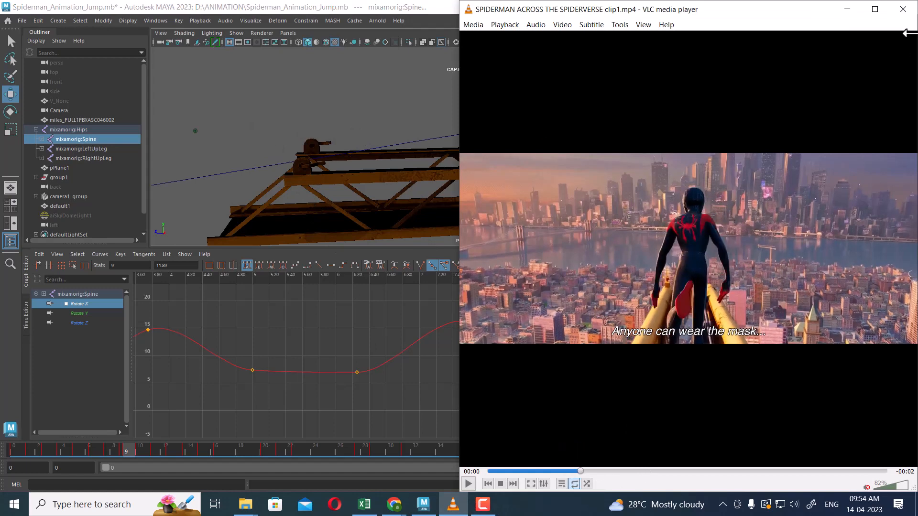
pyautogui.click(847, 9)
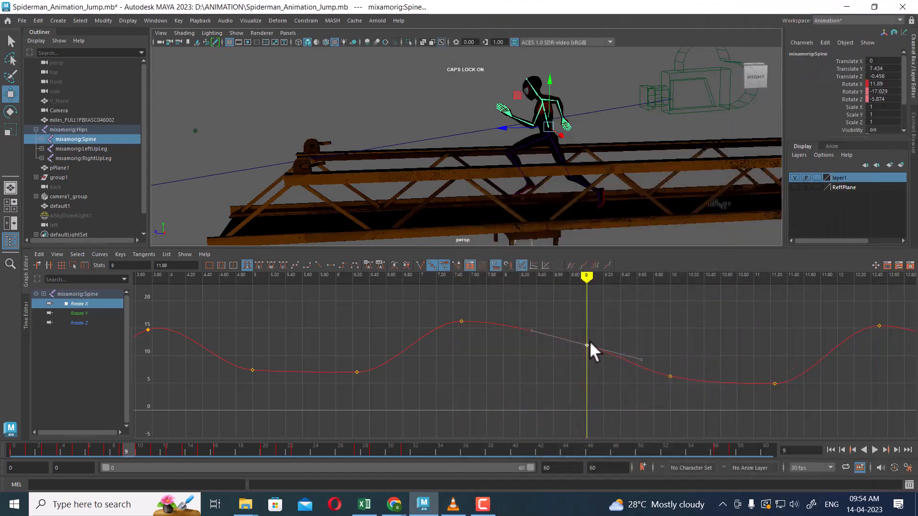
# Step: Raise the Spine Rotate X key at frame 9 to about 18.5 and move the 7.5 key to frame 8 at about 17.3
pyautogui.moveTo(586, 345); pyautogui.dragTo(590, 311)
pyautogui.keyDown('alt'); pyautogui.moveTo(635, 140); pyautogui.dragTo(589, 198); pyautogui.keyUp('alt')
pyautogui.keyDown('alt'); pyautogui.moveTo(514, 331); pyautogui.dragTo(578, 363, button='middle'); pyautogui.keyUp('alt')
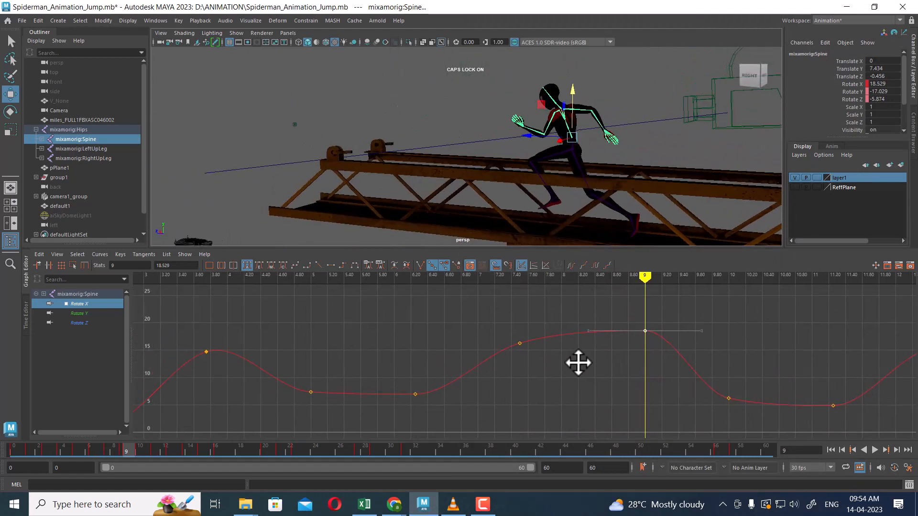
pyautogui.moveTo(659, 277); pyautogui.dragTo(512, 364)
pyautogui.moveTo(528, 352); pyautogui.dragTo(526, 345, button='middle')
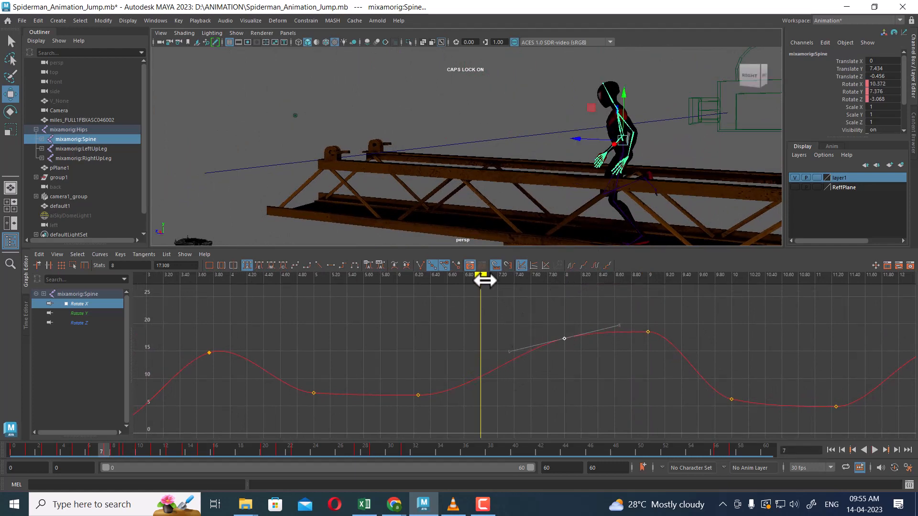
# Step: Raise the mixamorig:Spine Rotate X key at frame 5 to about 17.8 for a stronger forward lean
pyautogui.moveTo(484, 281); pyautogui.dragTo(335, 309)
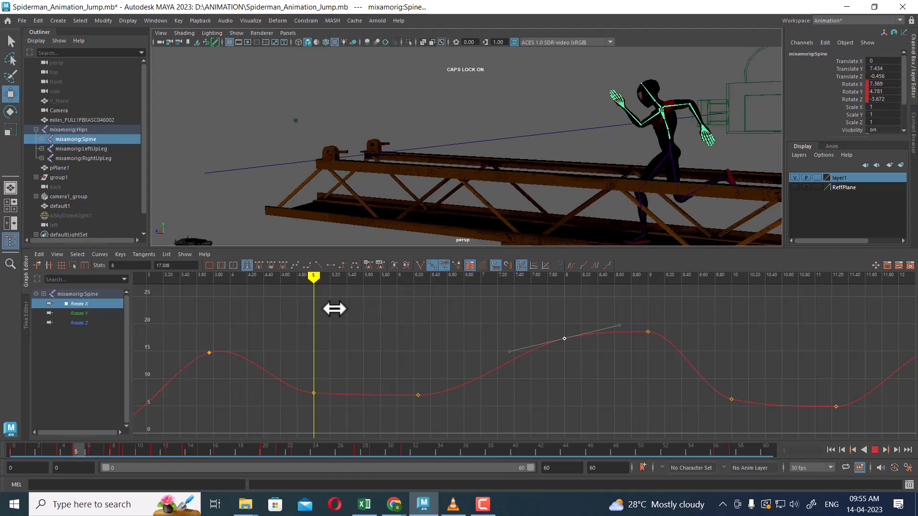
pyautogui.keyDown('alt'); pyautogui.moveTo(616, 150); pyautogui.dragTo(540, 125, button='middle'); pyautogui.keyUp('alt')
pyautogui.keyDown('alt'); pyautogui.moveTo(334, 359); pyautogui.dragTo(484, 359, button='middle'); pyautogui.keyUp('alt')
pyautogui.keyDown('alt'); pyautogui.moveTo(597, 121); pyautogui.dragTo(459, 136); pyautogui.keyUp('alt')
pyautogui.moveTo(480, 330); pyautogui.dragTo(429, 433)
pyautogui.moveTo(458, 392); pyautogui.dragTo(464, 336, button='middle')
pyautogui.keyDown('alt'); pyautogui.moveTo(480, 202); pyautogui.dragTo(695, 185); pyautogui.keyUp('alt')
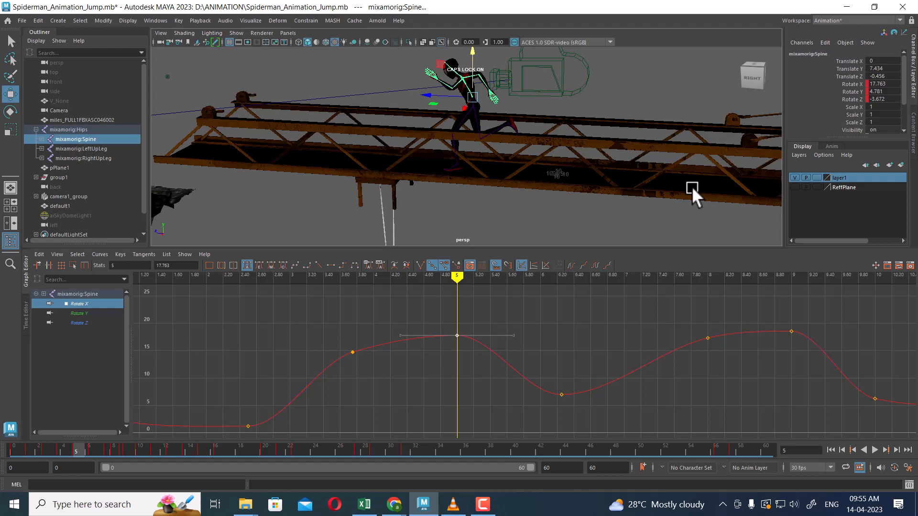
# Step: Move the mixamorig:Spine Rotate X key from frame 2.5 to frame 3 and raise it to about 12.9
pyautogui.keyDown('alt'); pyautogui.moveTo(359, 334); pyautogui.dragTo(522, 329, button='middle'); pyautogui.keyUp('alt')
pyautogui.moveTo(329, 279); pyautogui.dragTo(500, 324)
pyautogui.moveTo(468, 379); pyautogui.dragTo(509, 422)
pyautogui.moveTo(511, 430); pyautogui.dragTo(493, 343, button='middle')
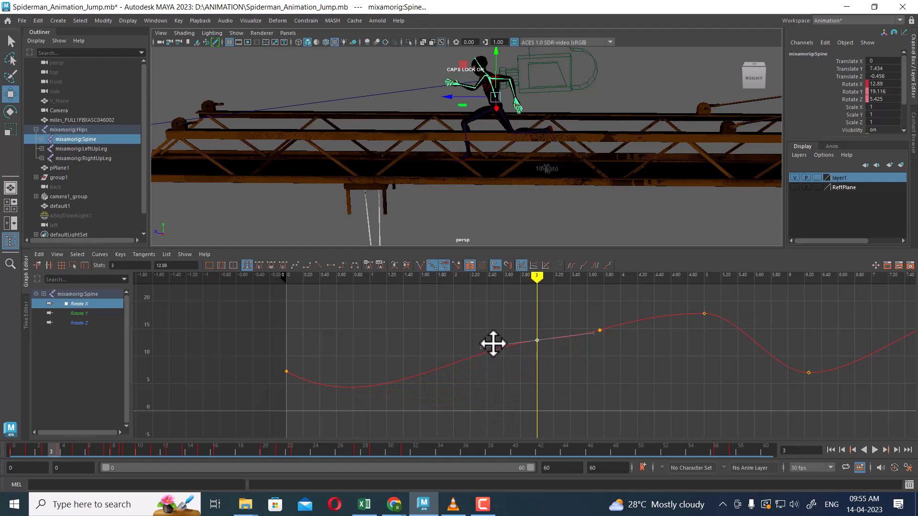
# Step: Move the Spine Rotate X key from frame 3.75 to frame 4 at about 19.3 and flatten its tangent slightly
pyautogui.moveTo(537, 276)
pyautogui.mouseDown()
pyautogui.moveTo(379, 281)
pyautogui.moveTo(607, 289)
pyautogui.moveTo(539, 297)
pyautogui.moveTo(588, 292)
pyautogui.mouseUp()
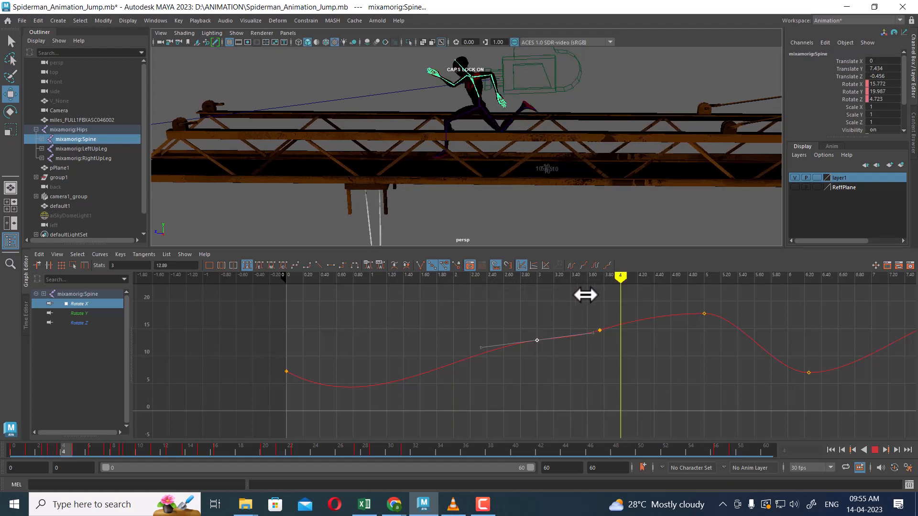
pyautogui.moveTo(608, 367); pyautogui.dragTo(591, 309)
pyautogui.moveTo(597, 334); pyautogui.dragTo(592, 307, button='middle')
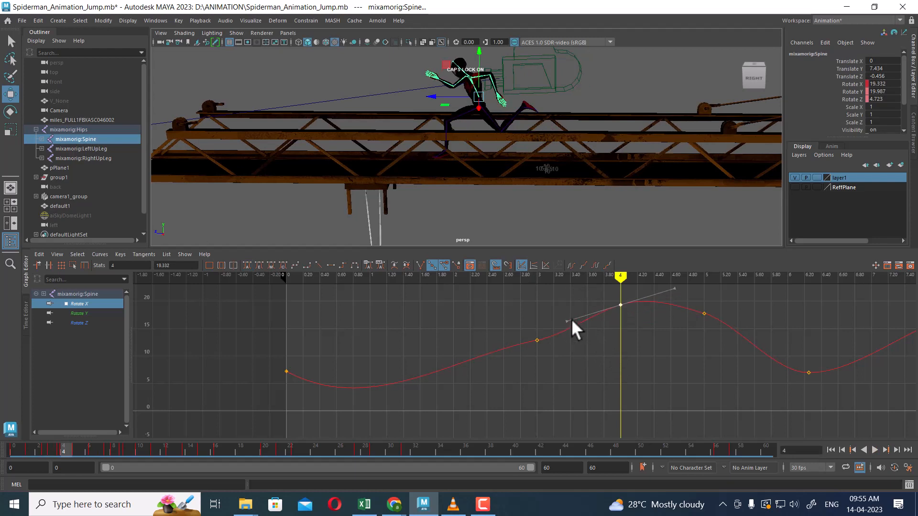
pyautogui.moveTo(565, 319); pyautogui.dragTo(565, 314)
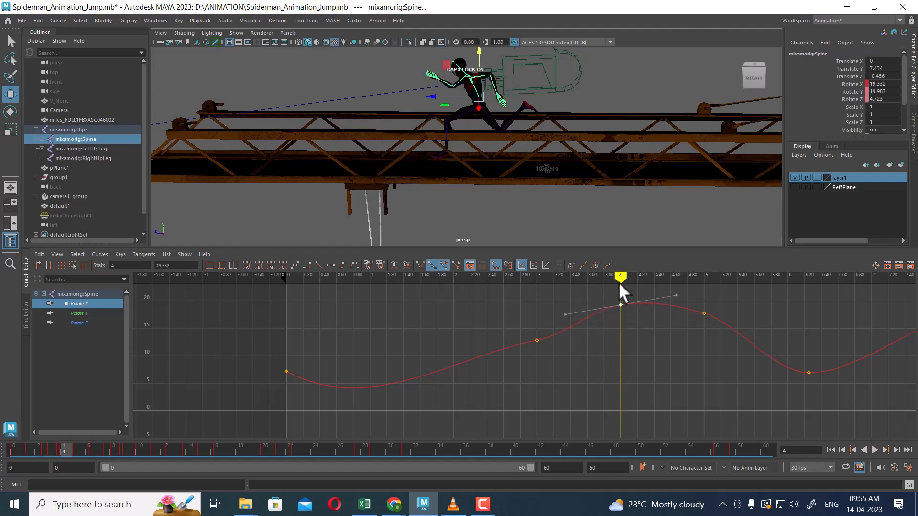
# Step: Lower the Spine Rotate X key at frame 3 to about 6.4 and tilt its incoming tangent handle downward
pyautogui.moveTo(620, 278)
pyautogui.mouseDown()
pyautogui.moveTo(673, 279)
pyautogui.moveTo(594, 289)
pyautogui.moveTo(486, 320)
pyautogui.moveTo(608, 307)
pyautogui.mouseUp()
pyautogui.keyDown('alt'); pyautogui.moveTo(509, 163); pyautogui.dragTo(354, 155); pyautogui.keyUp('alt')
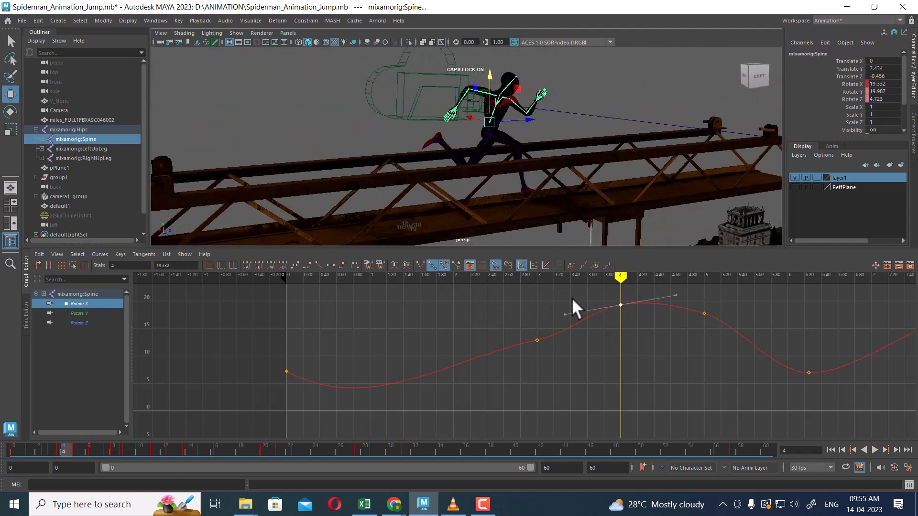
pyautogui.moveTo(629, 275)
pyautogui.mouseDown()
pyautogui.moveTo(546, 285)
pyautogui.moveTo(717, 286)
pyautogui.moveTo(540, 303)
pyautogui.mouseUp()
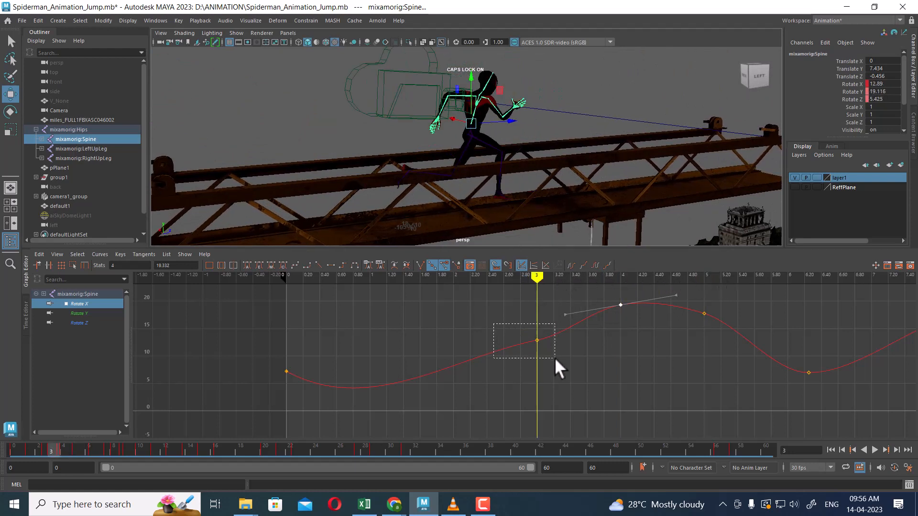
pyautogui.moveTo(555, 359); pyautogui.dragTo(555, 358)
pyautogui.moveTo(538, 340); pyautogui.dragTo(539, 378, button='middle')
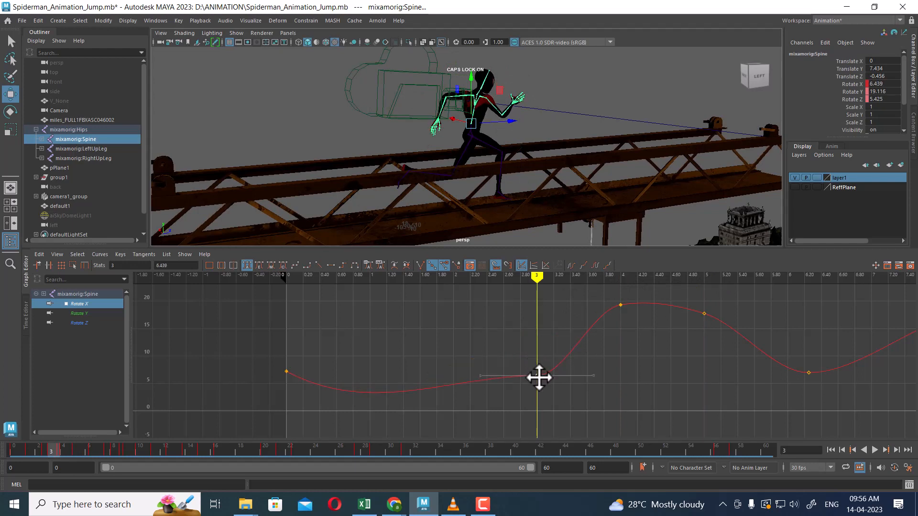
pyautogui.click(483, 376)
pyautogui.moveTo(484, 376); pyautogui.dragTo(486, 395, button='middle')
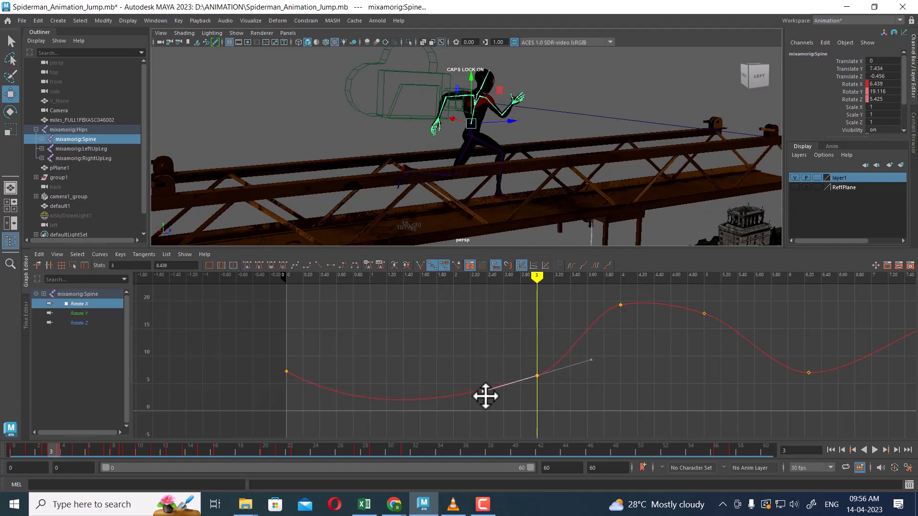
# Step: Bring the RUN.JPG run-cycle reference over the Maya scene at frame 7, shrink its window and place it clear of the character
pyautogui.moveTo(537, 276)
pyautogui.mouseDown()
pyautogui.moveTo(293, 297)
pyautogui.moveTo(634, 322)
pyautogui.moveTo(303, 361)
pyautogui.moveTo(527, 351)
pyautogui.moveTo(352, 371)
pyautogui.moveTo(524, 362)
pyautogui.moveTo(644, 323)
pyautogui.moveTo(834, 350)
pyautogui.mouseUp()
pyautogui.keyDown('alt'); pyautogui.moveTo(545, 147); pyautogui.dragTo(555, 163); pyautogui.keyUp('alt')
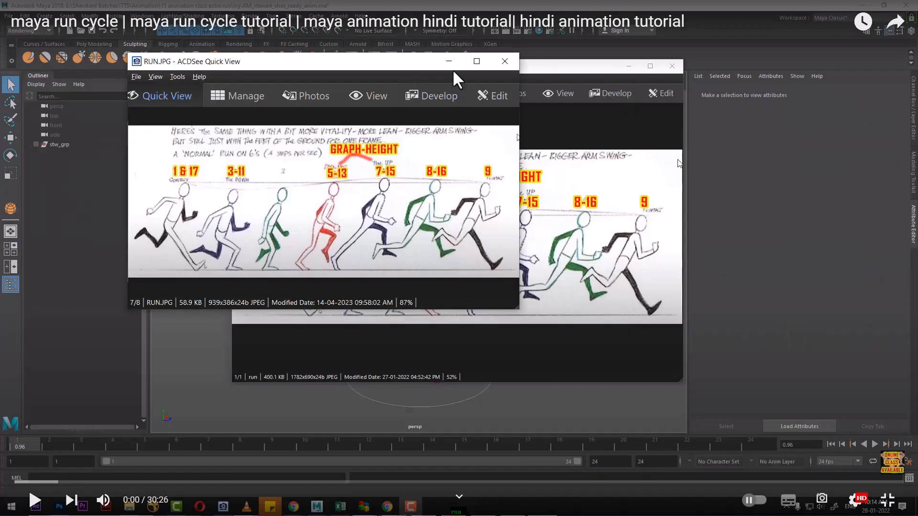
pyautogui.moveTo(359, 68); pyautogui.dragTo(362, 69)
pyautogui.hotkey('alt', 'Tab')
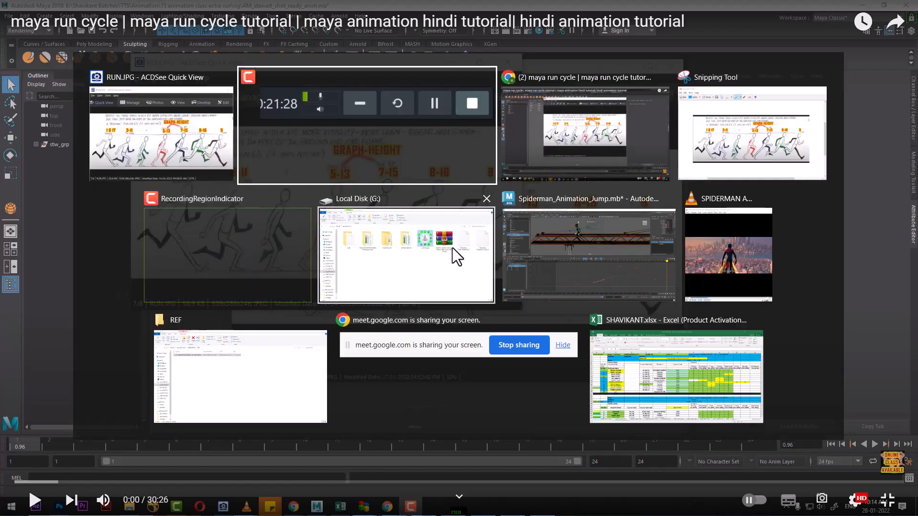
pyautogui.click(612, 228)
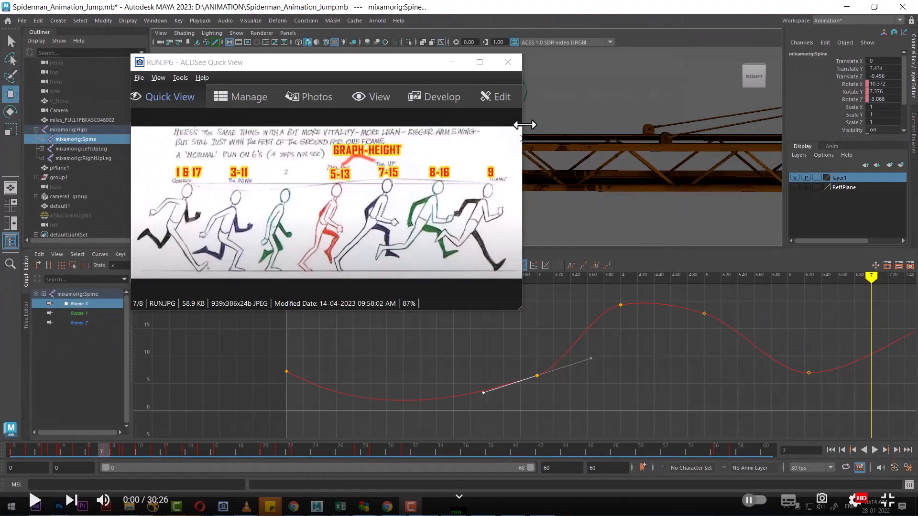
pyautogui.moveTo(385, 67); pyautogui.dragTo(773, 143)
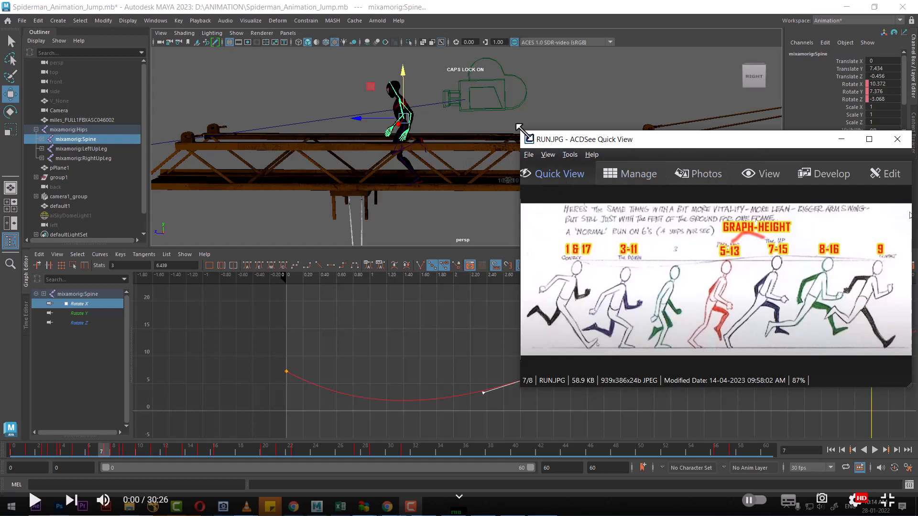
pyautogui.moveTo(520, 128); pyautogui.dragTo(563, 180)
pyautogui.moveTo(649, 192); pyautogui.dragTo(41, 77)
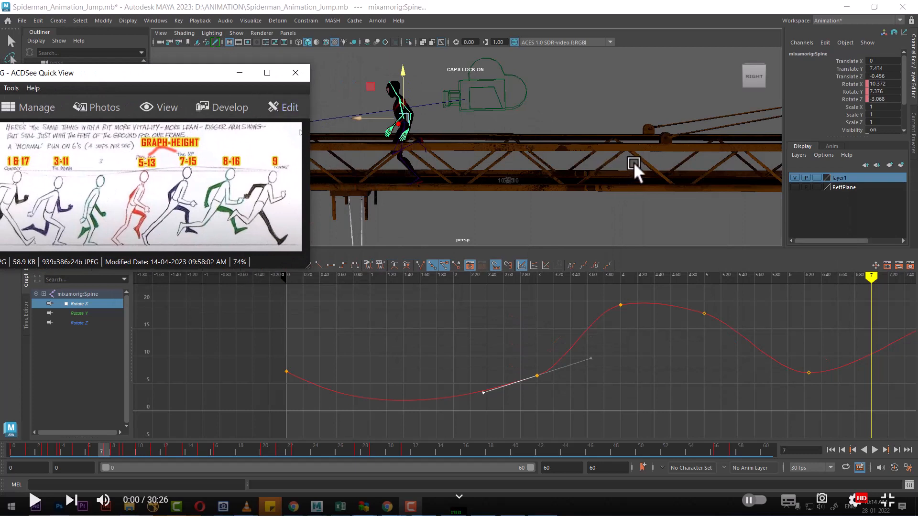
# Step: Show RUN.JPG again in the image viewer and switch the Maya viewport to the left orthographic view of the crane
pyautogui.press('space')
pyautogui.rightClick(600, 164)
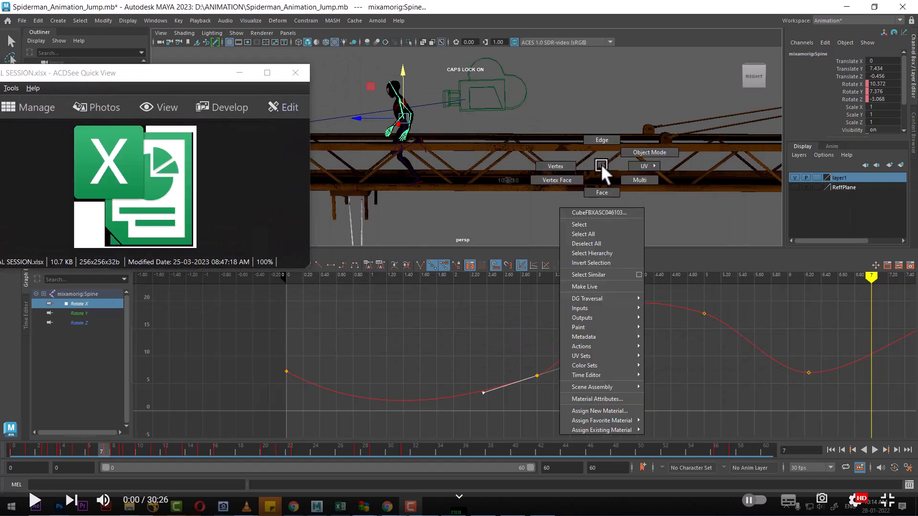
pyautogui.click(230, 160)
pyautogui.press('BackSpace')
pyautogui.click(636, 174)
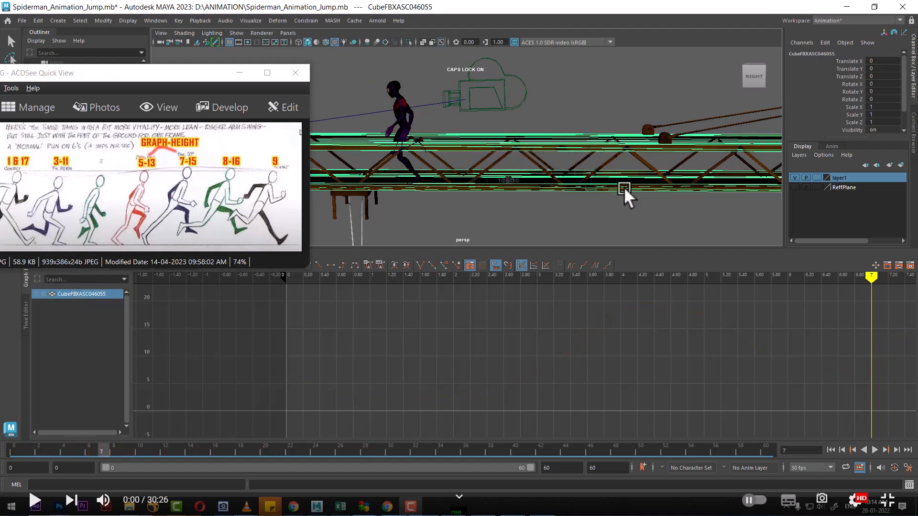
pyautogui.moveTo(622, 185); pyautogui.dragTo(576, 165)
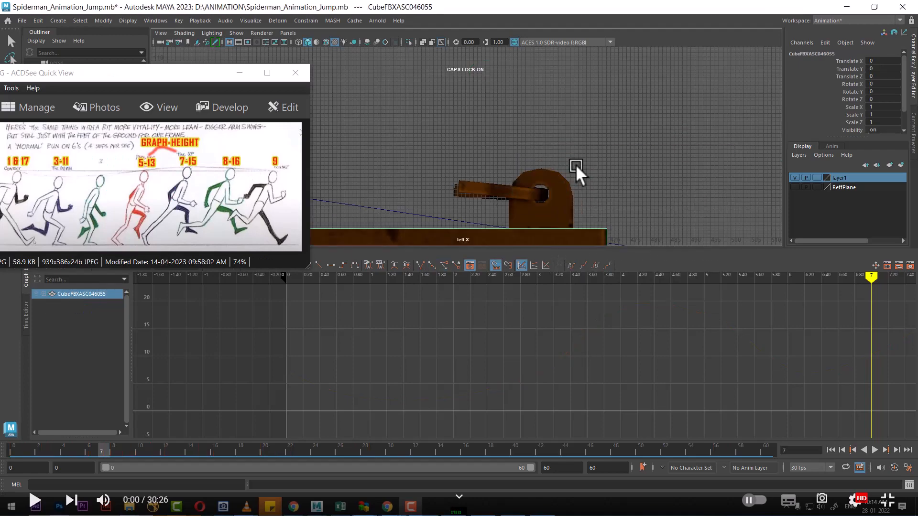
pyautogui.keyDown('alt'); pyautogui.moveTo(572, 182); pyautogui.dragTo(430, 56, button='right'); pyautogui.keyUp('alt')
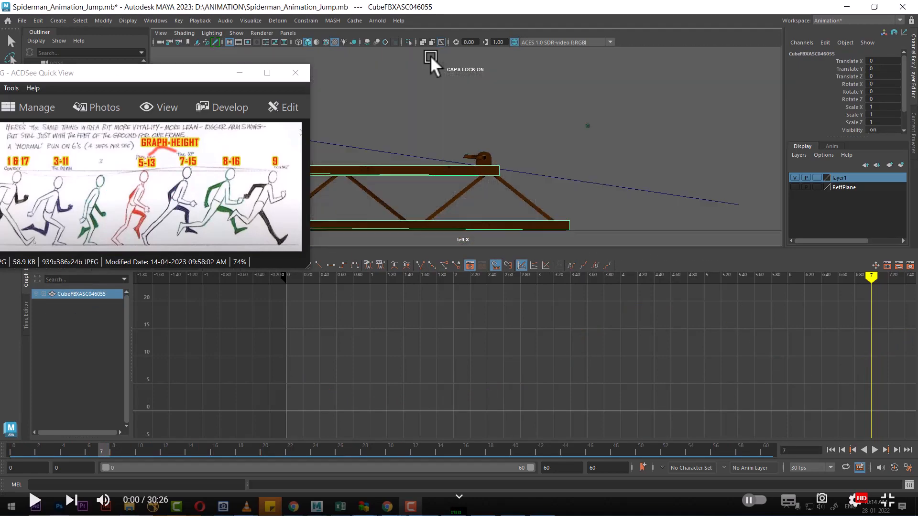
# Step: Move the RUN.JPG reference clear of the character, over the Graph Editor, and go to frame 0
pyautogui.keyDown('alt'); pyautogui.moveTo(487, 166); pyautogui.dragTo(630, 132, button='middle'); pyautogui.keyUp('alt')
pyautogui.moveTo(152, 73); pyautogui.dragTo(672, 238)
pyautogui.moveTo(105, 452); pyautogui.dragTo(1, 443)
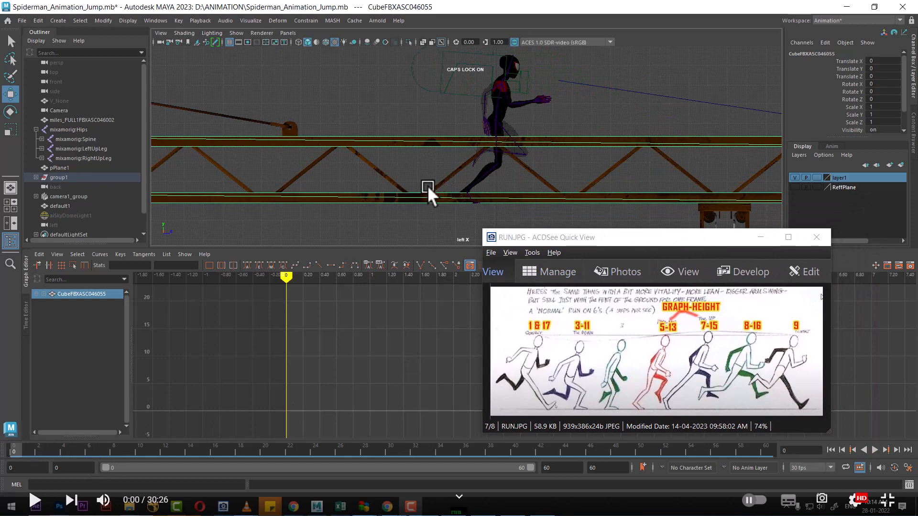
# Step: Show the Spine joint's Rotate X curve on its own and go to frame 3
pyautogui.click(77, 139)
pyautogui.click(78, 303)
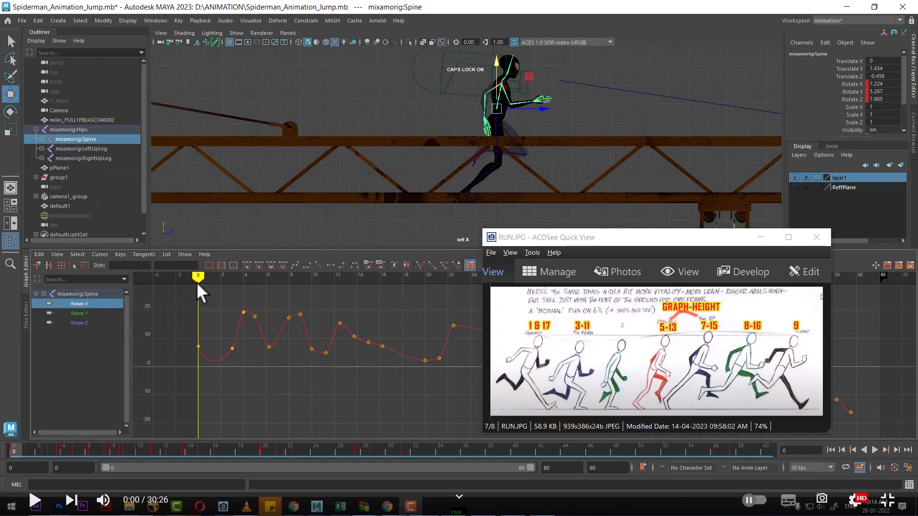
pyautogui.moveTo(197, 276); pyautogui.dragTo(232, 276)
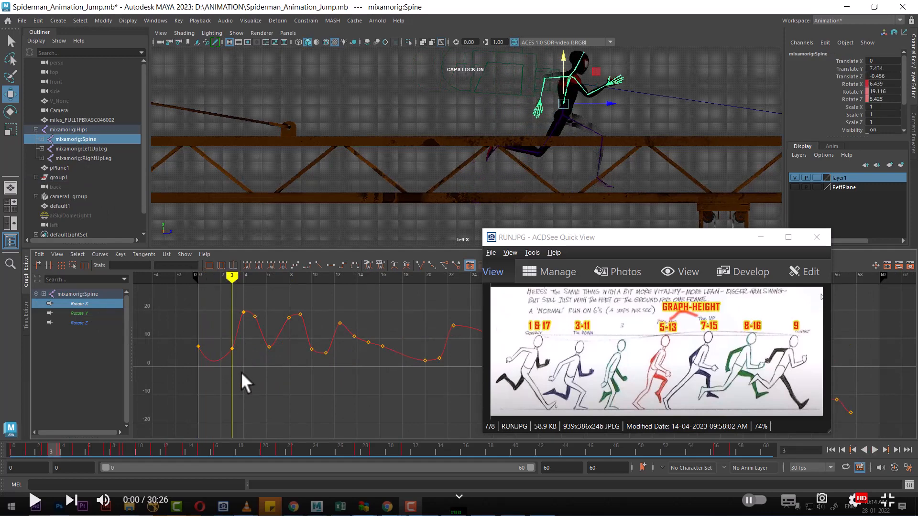
# Step: Try raising the Spine Rotate X key at frame 3 to about 7.7
pyautogui.moveTo(233, 349); pyautogui.dragTo(229, 346)
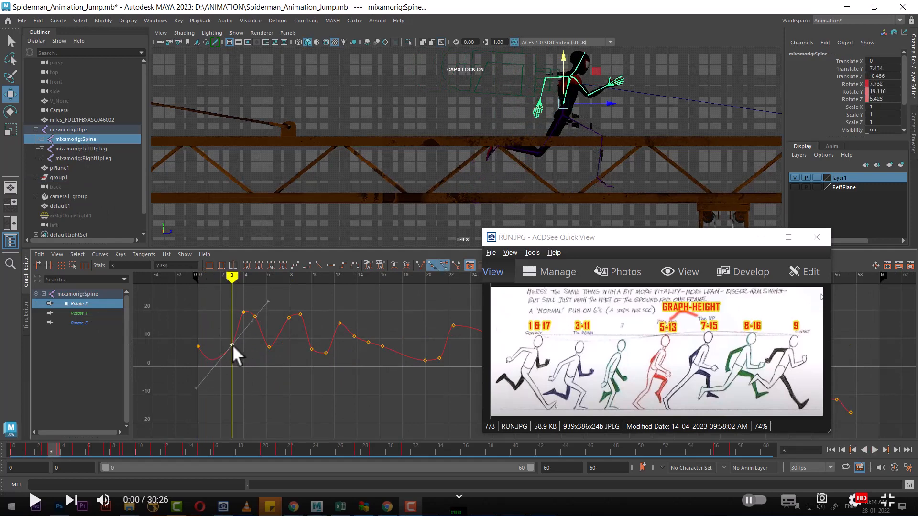
pyautogui.hotkey('ctrl', 'z')
# Step: Move the RUN.JPG reference farther off the curve, frame the early Spine Rotate X keys and select the key at frame 3
pyautogui.moveTo(655, 239); pyautogui.dragTo(758, 238)
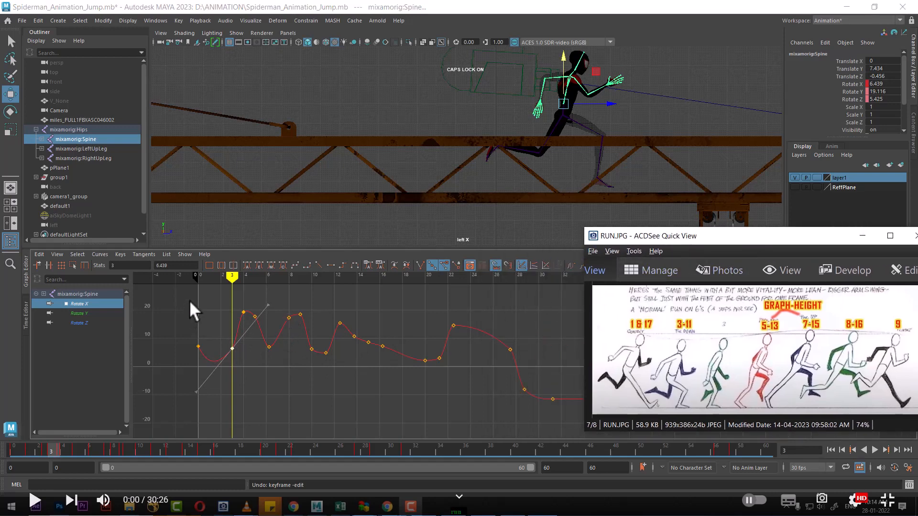
pyautogui.moveTo(189, 301); pyautogui.dragTo(395, 388)
pyautogui.press('f')
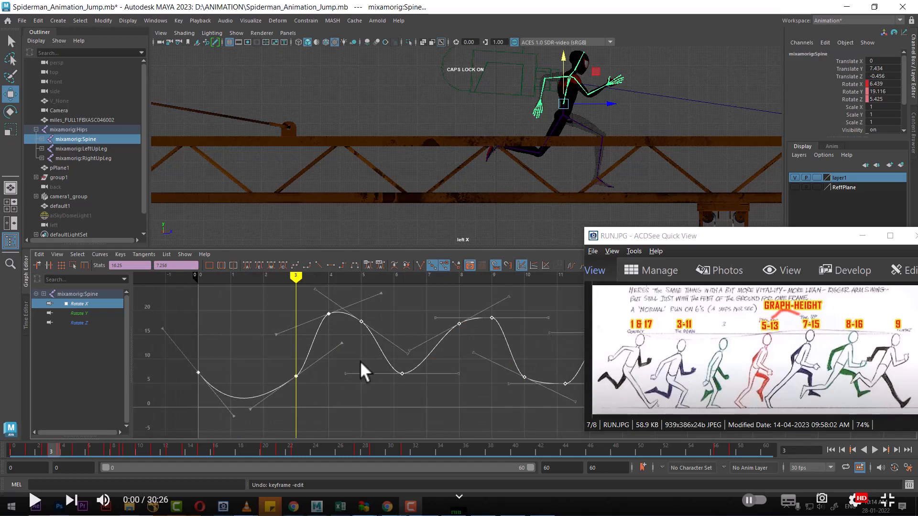
pyautogui.click(296, 377)
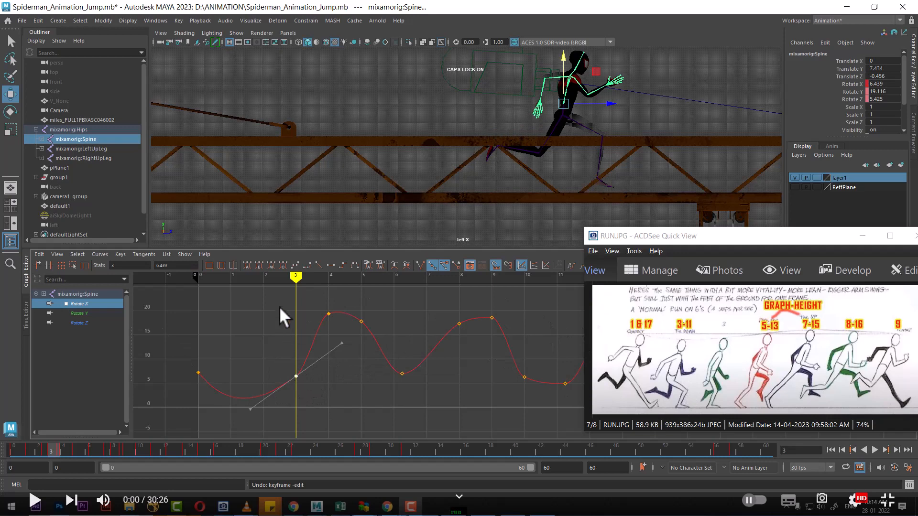
# Step: Try moving the Spine joint along Z by about 2.9 units at frame 3
pyautogui.moveTo(292, 280)
pyautogui.mouseDown()
pyautogui.moveTo(210, 291)
pyautogui.moveTo(337, 306)
pyautogui.moveTo(306, 311)
pyautogui.mouseUp()
pyautogui.moveTo(610, 104); pyautogui.dragTo(521, 168)
pyautogui.hotkey('ctrl', 'z')
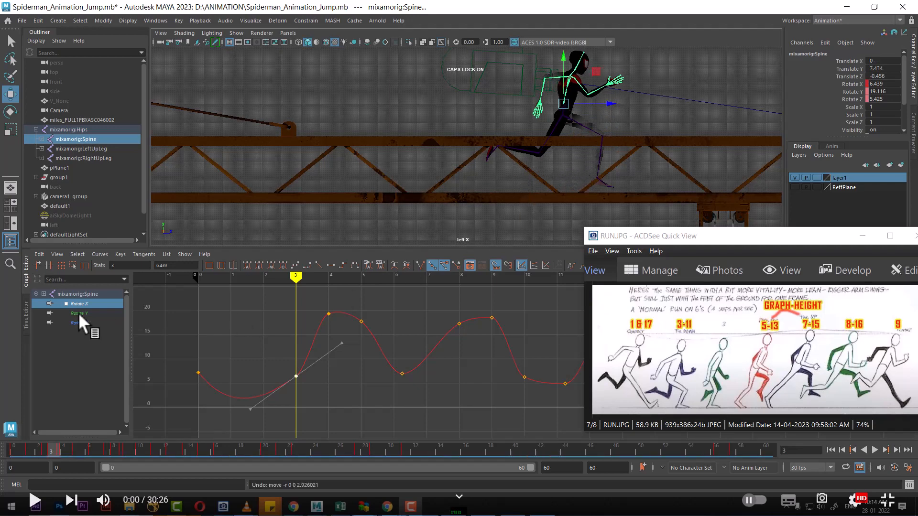
# Step: Expand the spine and left leg hierarchies and compare the rotation curves of Spine, Spine1, Spine2, LeftUpLeg and LeftLeg
pyautogui.click(73, 149)
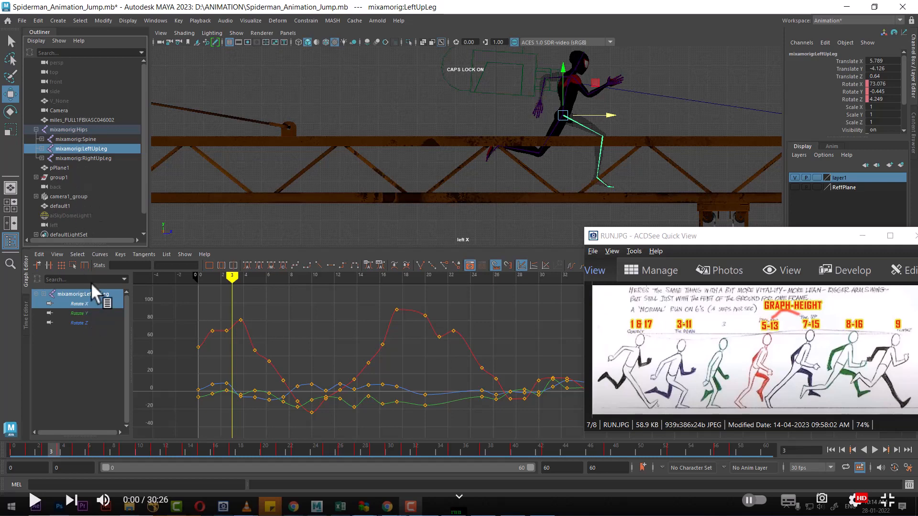
pyautogui.click(74, 138)
pyautogui.click(42, 139)
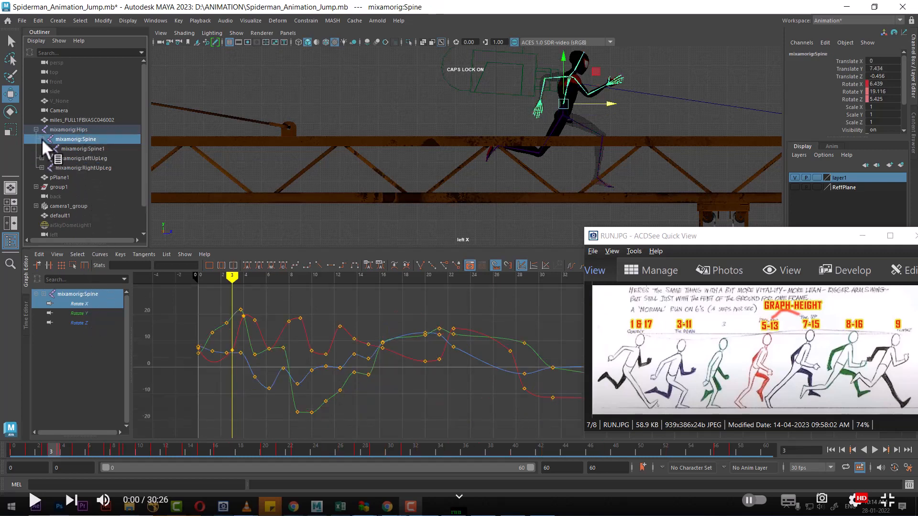
pyautogui.click(80, 148)
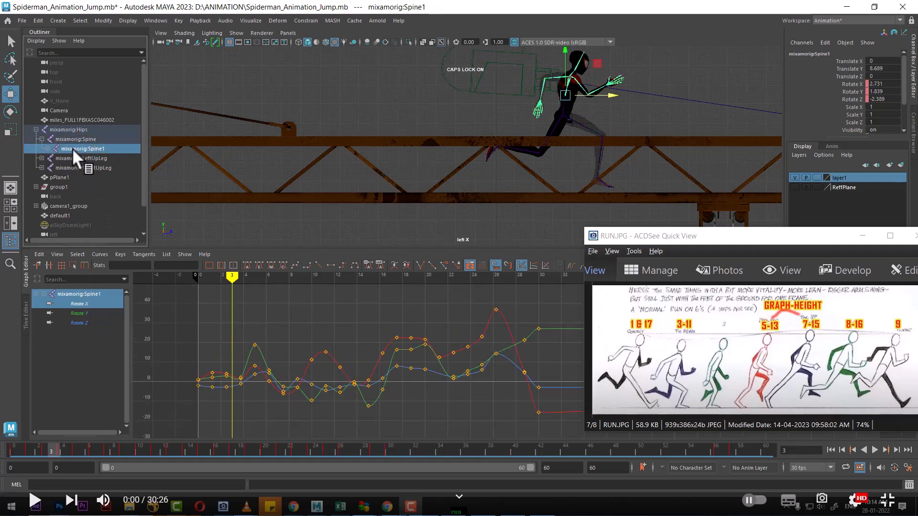
pyautogui.click(47, 148)
pyautogui.click(81, 167)
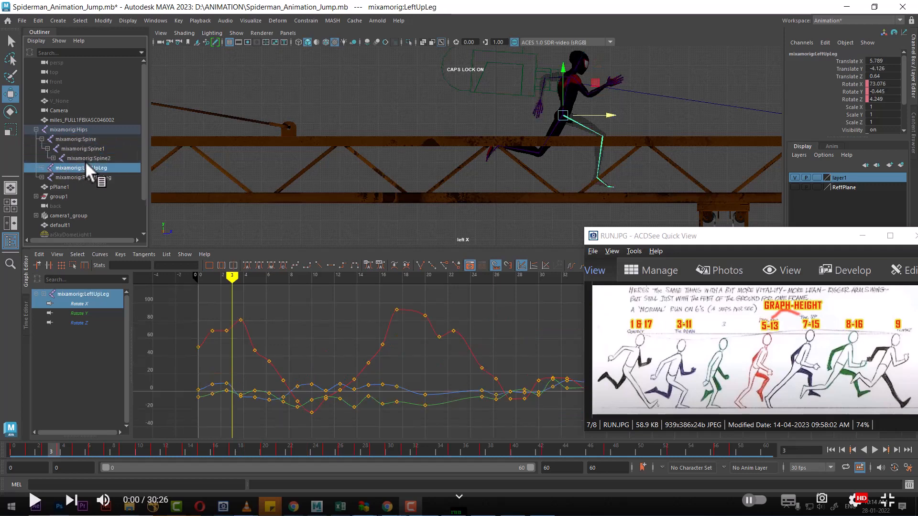
pyautogui.click(80, 159)
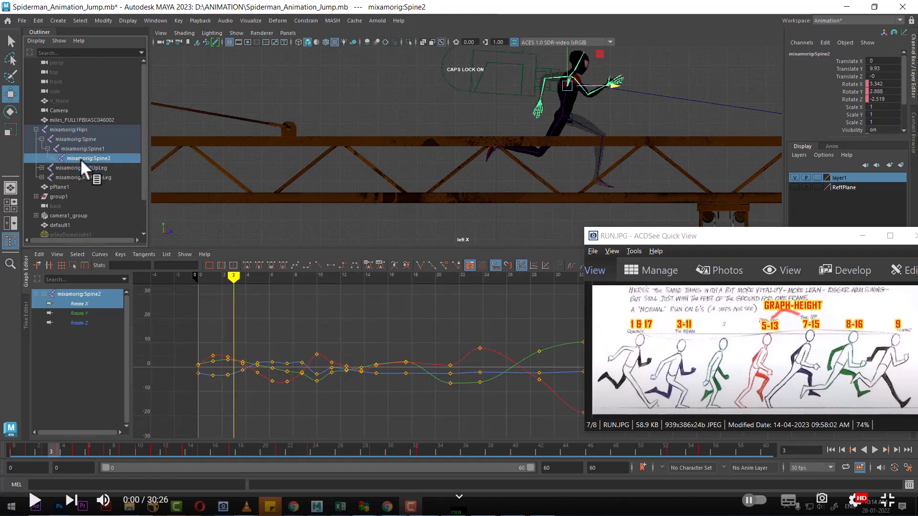
pyautogui.click(77, 167)
pyautogui.click(42, 168)
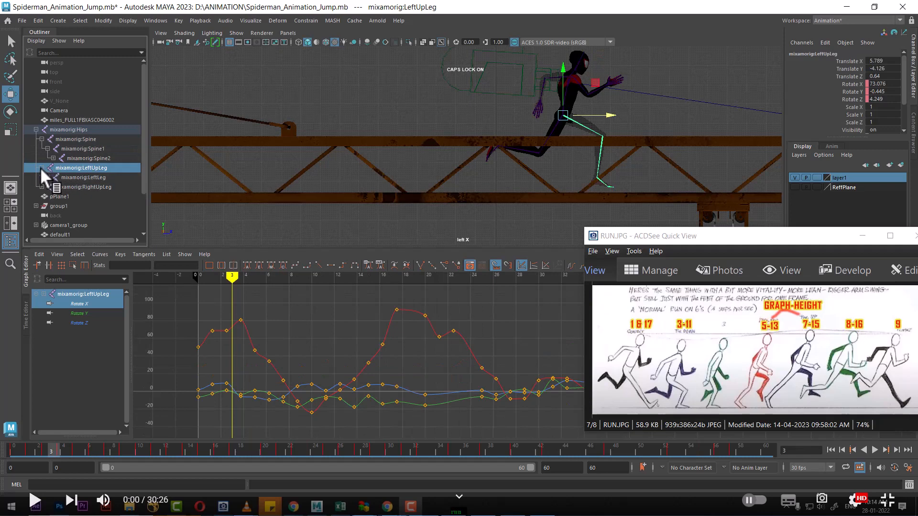
pyautogui.click(81, 177)
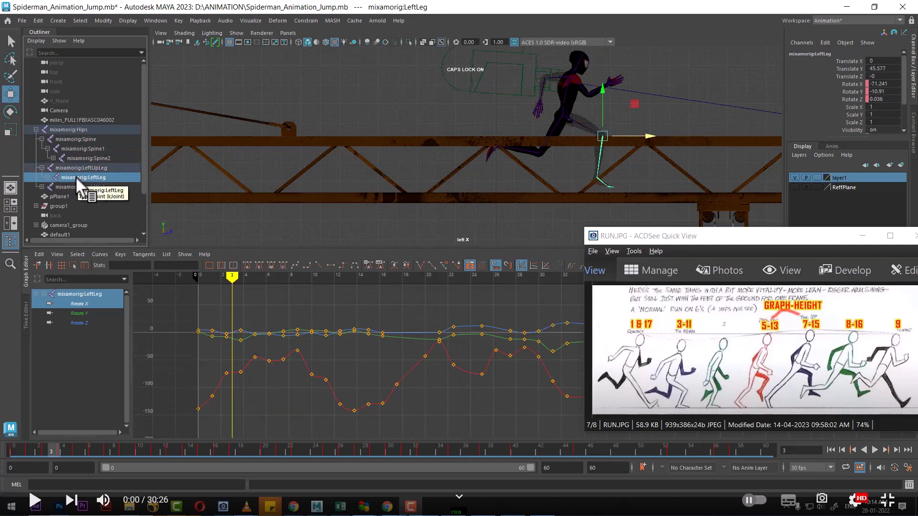
pyautogui.click(69, 155)
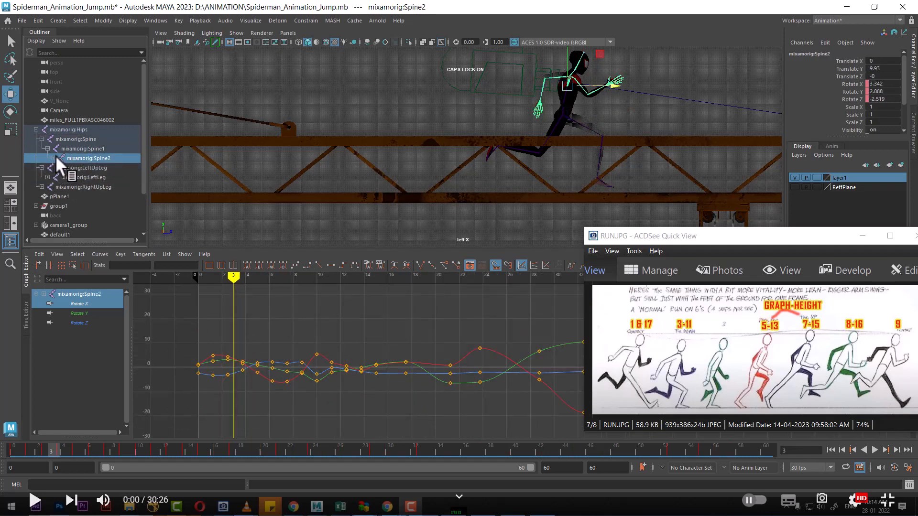
pyautogui.click(46, 148)
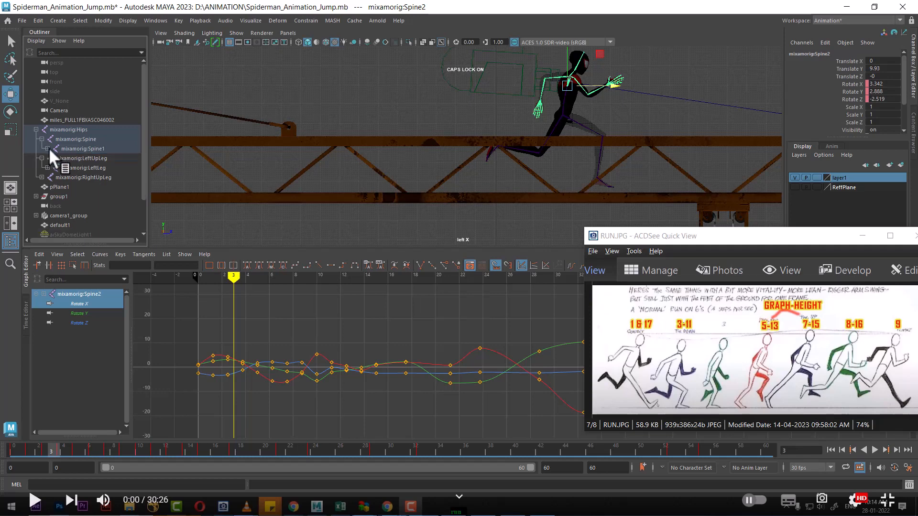
pyautogui.click(71, 139)
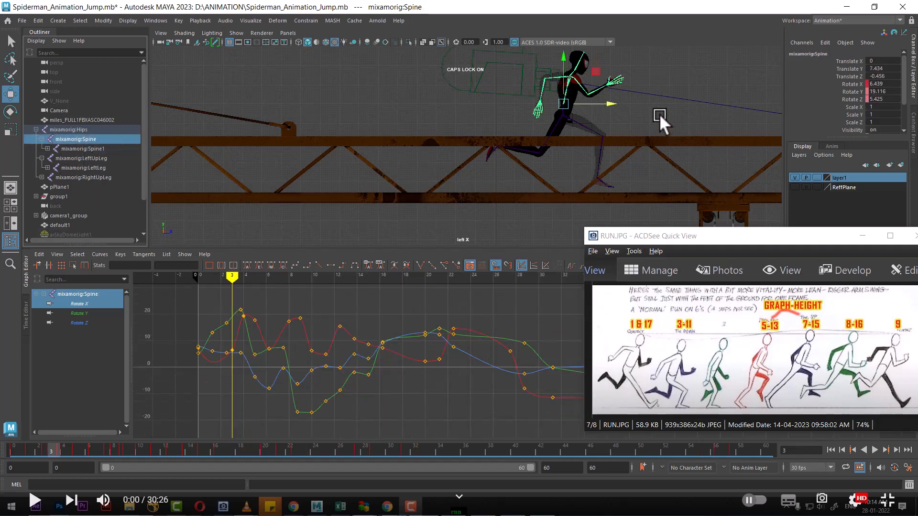
# Step: Select the Hips joint at the character's pelvis in the perspective view and return to the left orthographic view
pyautogui.click(603, 112)
pyautogui.click(561, 109)
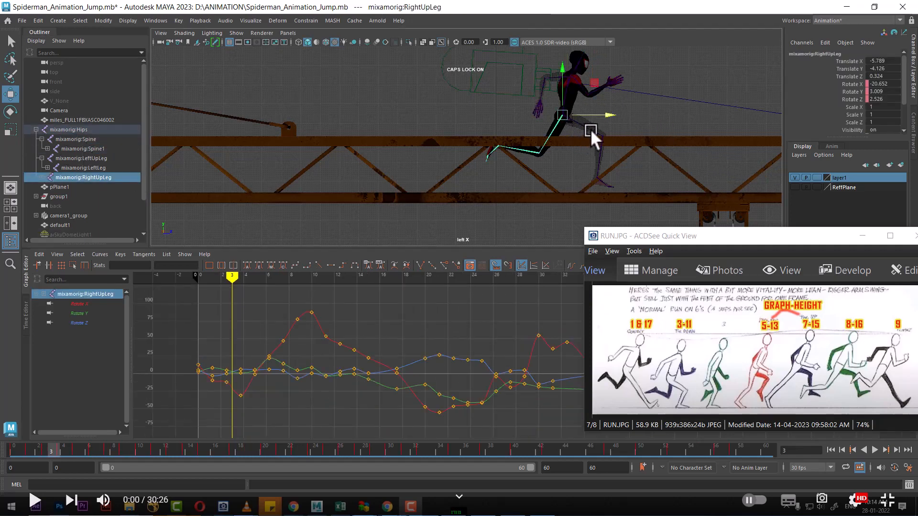
pyautogui.press('space')
pyautogui.click(617, 94)
pyautogui.keyDown('alt'); pyautogui.moveTo(571, 161); pyautogui.dragTo(439, 172); pyautogui.keyUp('alt')
pyautogui.keyDown('alt'); pyautogui.moveTo(438, 172); pyautogui.dragTo(504, 217, button='right'); pyautogui.keyUp('alt')
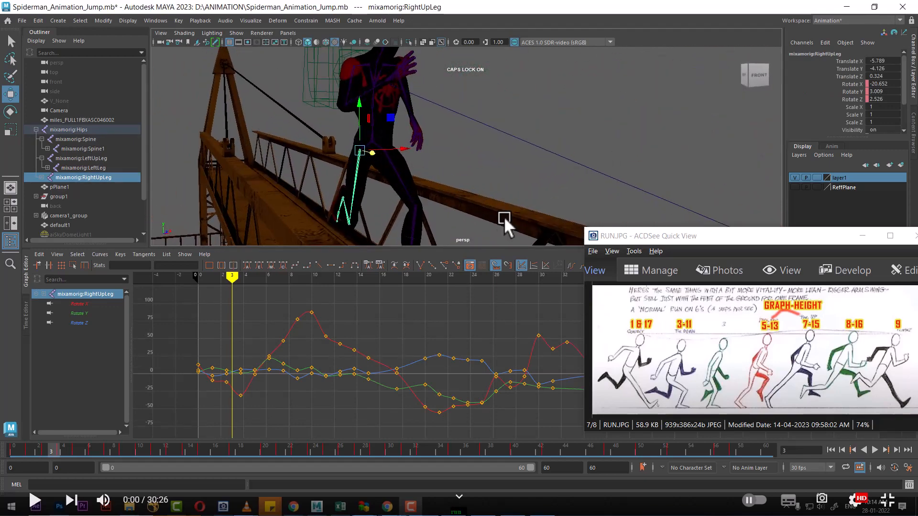
pyautogui.keyDown('alt'); pyautogui.moveTo(504, 218); pyautogui.dragTo(478, 159); pyautogui.keyUp('alt')
pyautogui.keyDown('alt'); pyautogui.moveTo(478, 160); pyautogui.dragTo(487, 210, button='right'); pyautogui.keyUp('alt')
pyautogui.keyDown('alt'); pyautogui.moveTo(487, 210); pyautogui.dragTo(458, 202); pyautogui.keyUp('alt')
pyautogui.keyDown('alt'); pyautogui.moveTo(430, 191); pyautogui.dragTo(444, 203, button='right'); pyautogui.keyUp('alt')
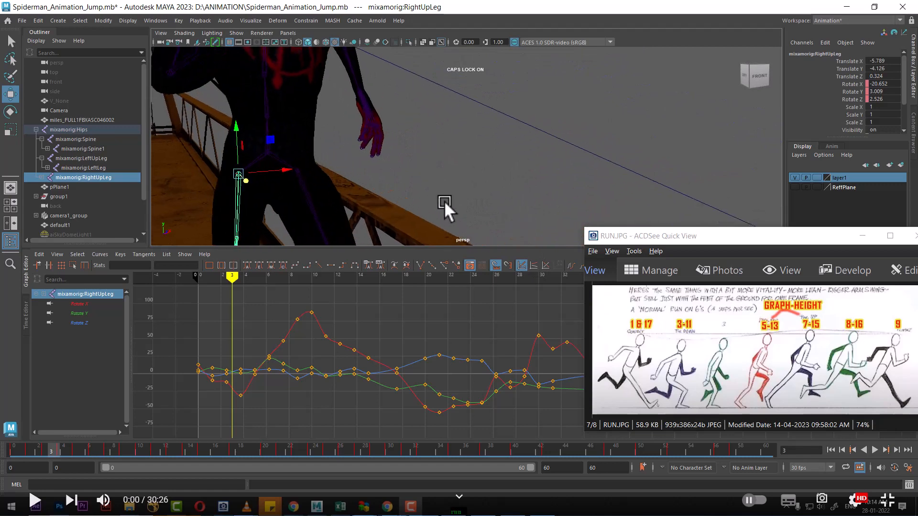
pyautogui.keyDown('alt'); pyautogui.moveTo(443, 203); pyautogui.dragTo(432, 199); pyautogui.keyUp('alt')
pyautogui.click(277, 153)
pyautogui.keyDown('alt'); pyautogui.moveTo(277, 153); pyautogui.dragTo(394, 128); pyautogui.keyUp('alt')
pyautogui.press('space')
pyautogui.press('f')
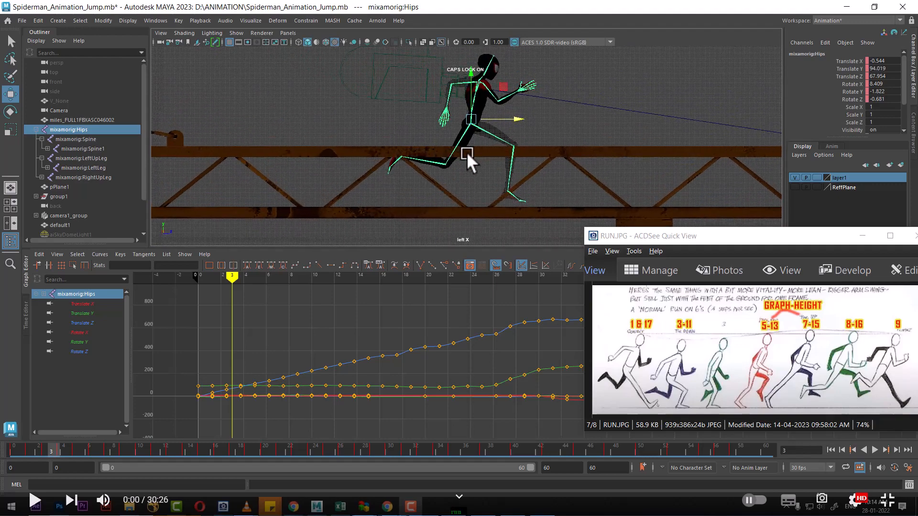
# Step: Try moving the Hips joint forward along Z by about 3.2 units at frame 3
pyautogui.moveTo(517, 118); pyautogui.dragTo(521, 117)
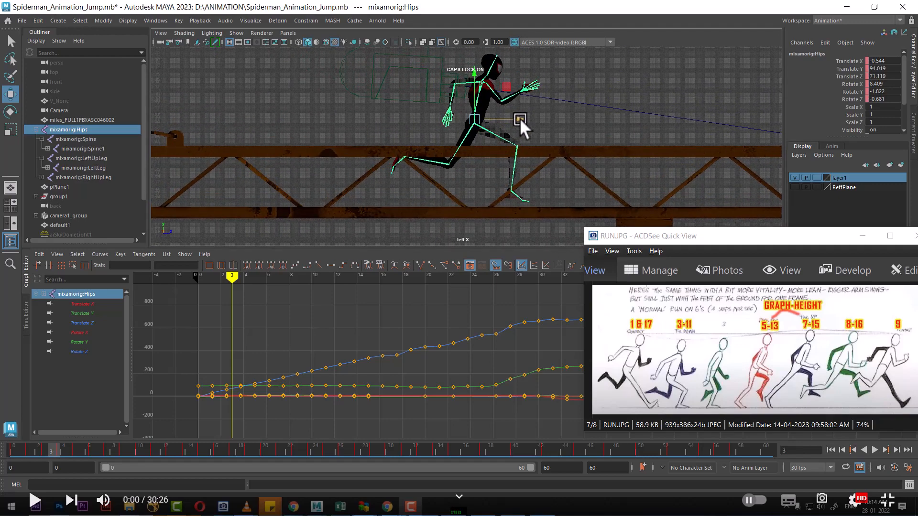
pyautogui.hotkey('ctrl', 'z')
pyautogui.hotkey('alt', 'Tab')
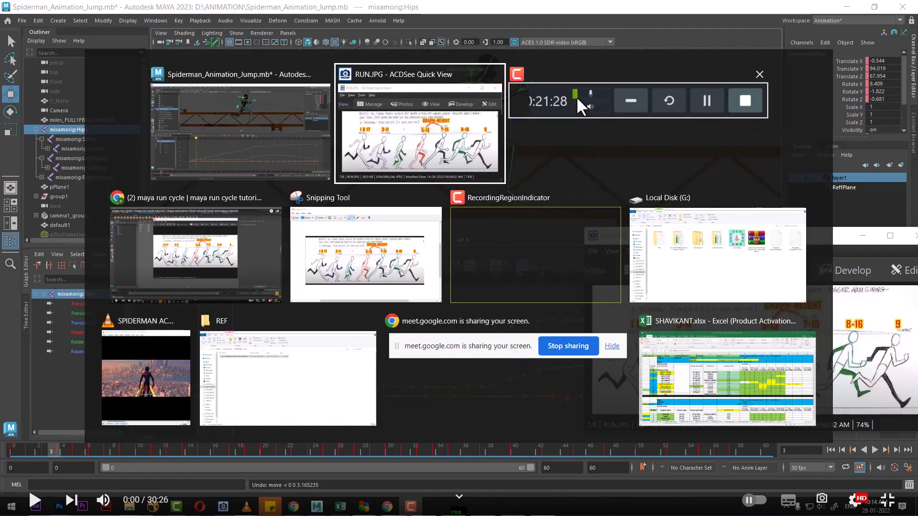
pyautogui.click(576, 96)
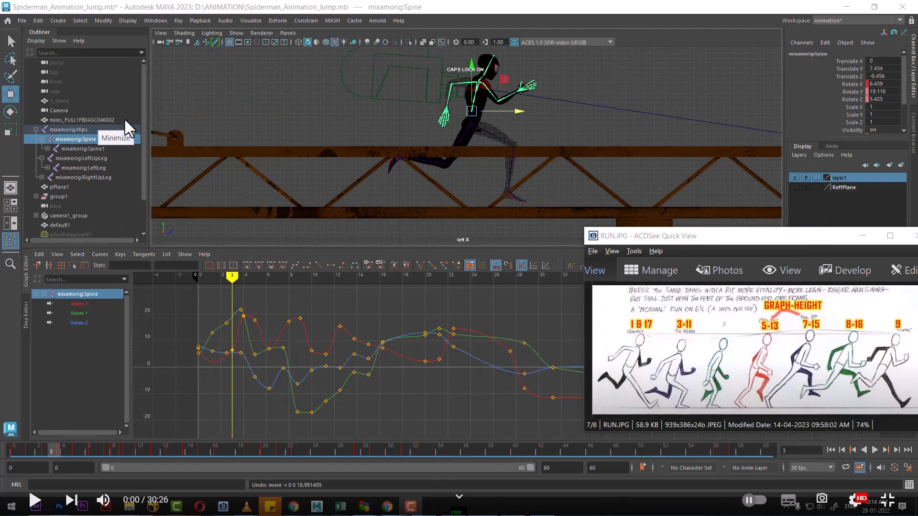
# Step: Isolate the Spine joint's Rotate X curve and select its key at frame 3
pyautogui.scroll(5, 492, 147)
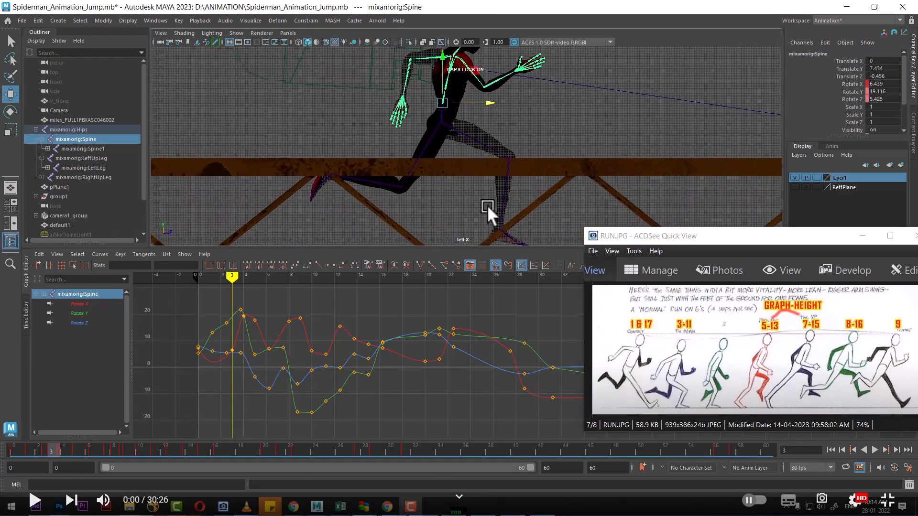
pyautogui.keyDown('alt'); pyautogui.moveTo(475, 156); pyautogui.dragTo(466, 198, button='middle'); pyautogui.keyUp('alt')
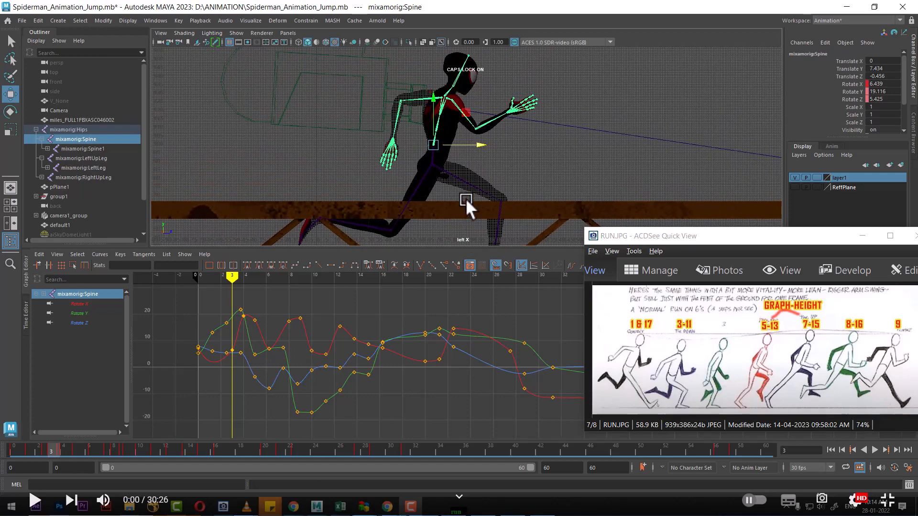
pyautogui.click(84, 303)
pyautogui.moveTo(240, 362); pyautogui.dragTo(218, 338)
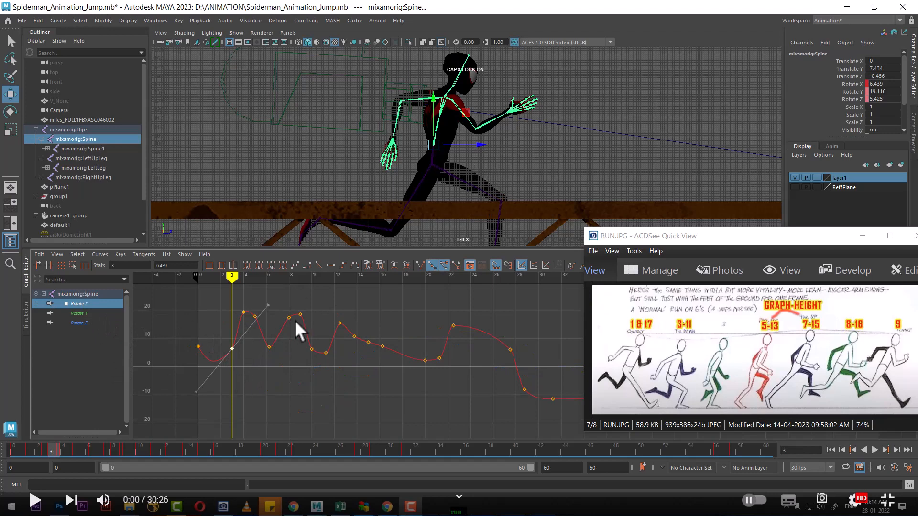
# Step: Try leaning the Spine joint forward at frame 3 to a Rotate X of about 12.9
pyautogui.press('e')
pyautogui.moveTo(409, 115); pyautogui.dragTo(413, 108)
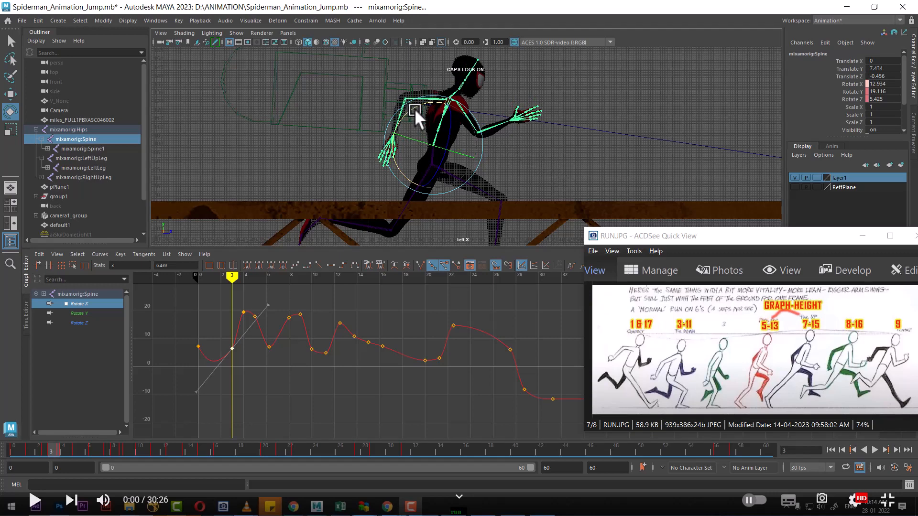
pyautogui.keyDown('alt'); pyautogui.moveTo(529, 161); pyautogui.dragTo(533, 110, button='middle'); pyautogui.keyUp('alt')
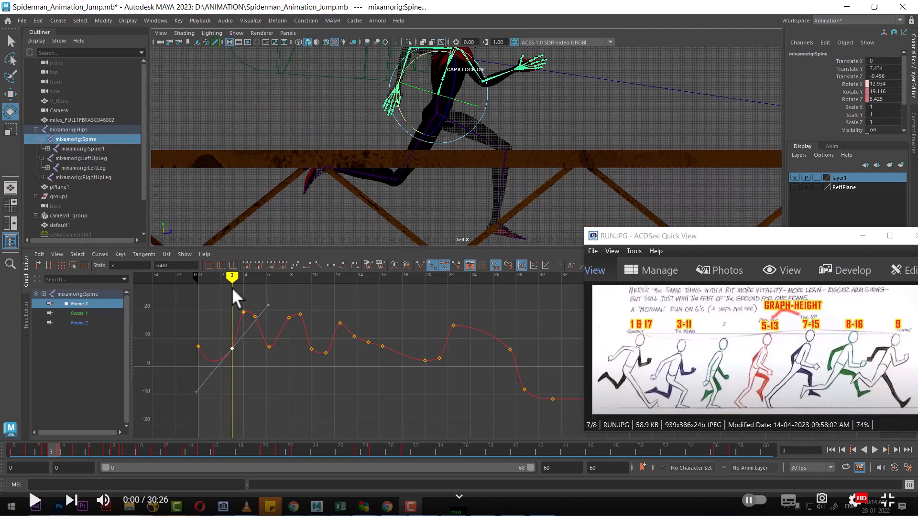
pyautogui.moveTo(232, 276)
pyautogui.mouseDown()
pyautogui.moveTo(250, 276)
pyautogui.moveTo(234, 277)
pyautogui.mouseUp()
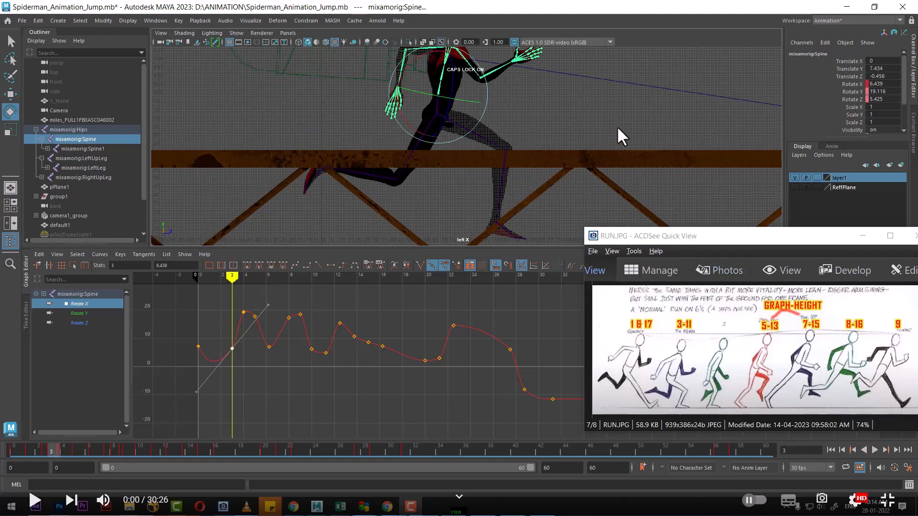
# Step: Raise the Spine joint's Rotate X key to about 11.5 at frame 6 to lean the torso forward
pyautogui.keyDown('alt'); pyautogui.moveTo(618, 136); pyautogui.dragTo(521, 146, button='middle'); pyautogui.keyUp('alt')
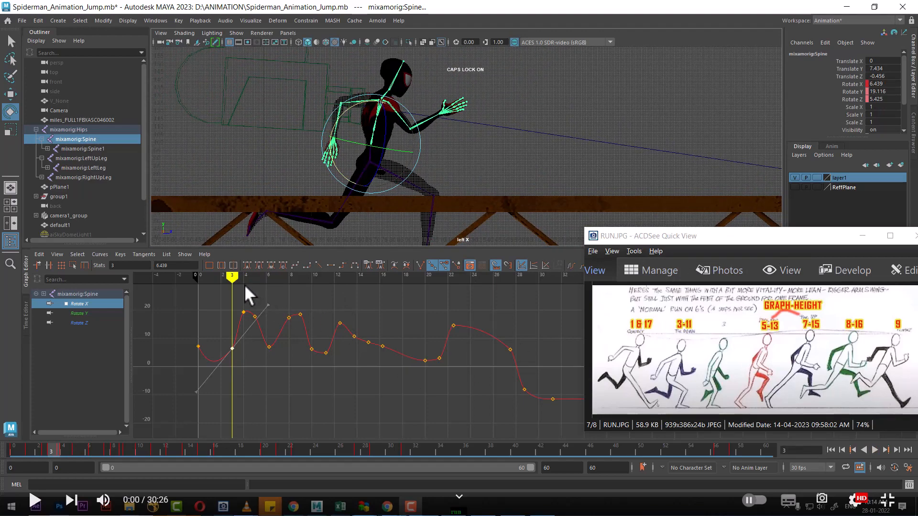
pyautogui.moveTo(233, 276); pyautogui.dragTo(254, 280)
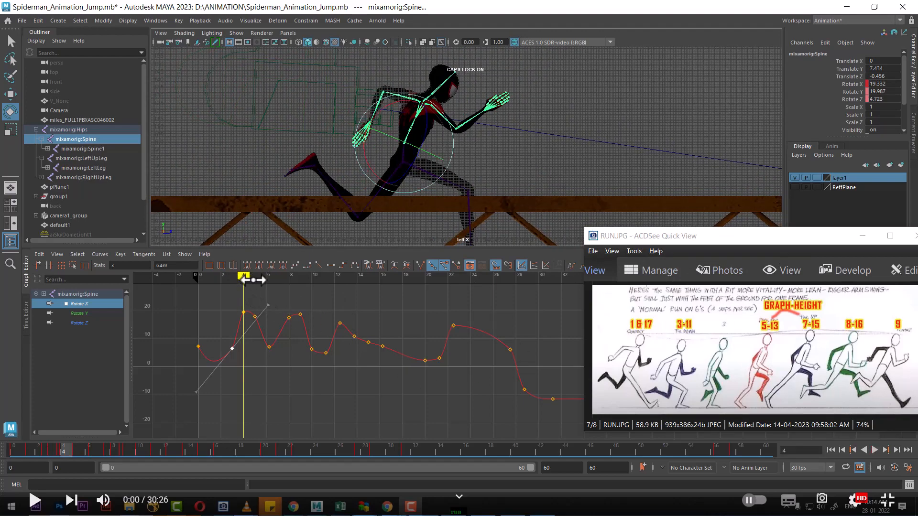
pyautogui.moveTo(454, 181)
pyautogui.keyDown('alt'); pyautogui.mouseDown(button='middle')
pyautogui.moveTo(455, 91)
pyautogui.moveTo(459, 131)
pyautogui.mouseUp(button='middle'); pyautogui.keyUp('alt')
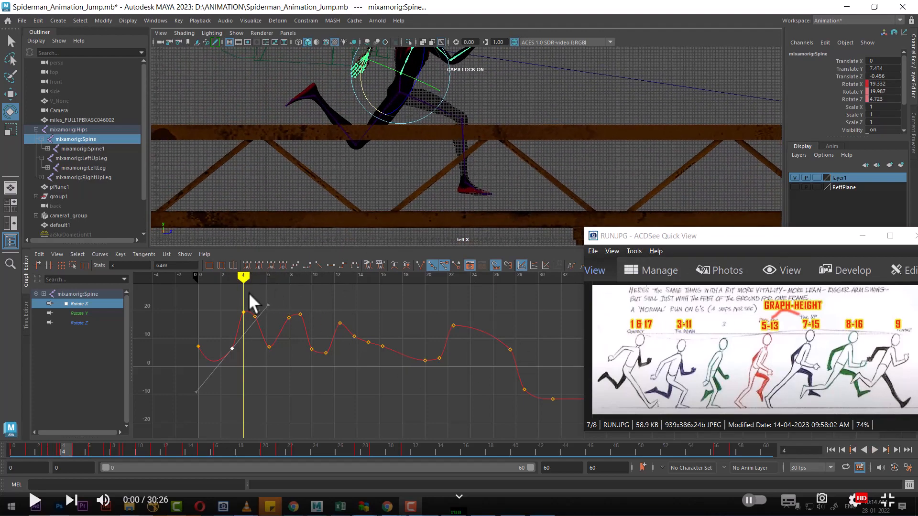
pyautogui.moveTo(242, 279); pyautogui.dragTo(268, 283)
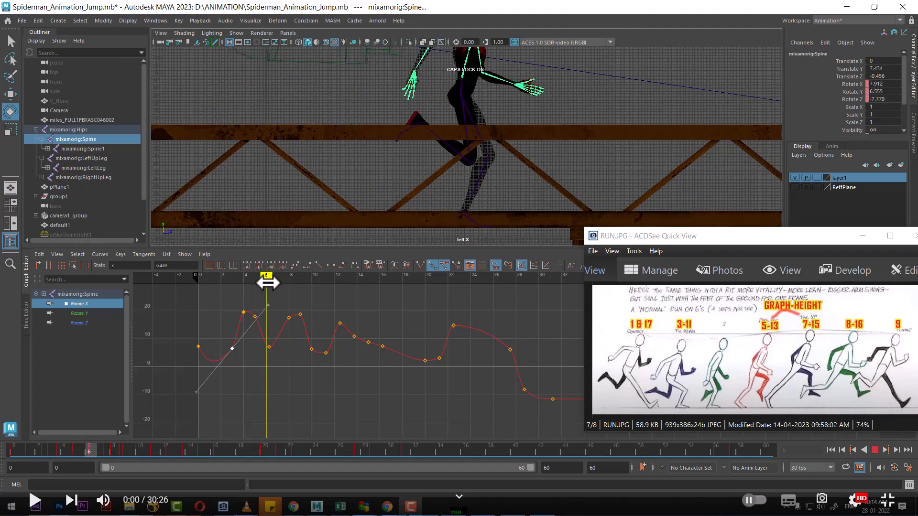
pyautogui.keyDown('alt'); pyautogui.moveTo(564, 123); pyautogui.dragTo(554, 105, button='right'); pyautogui.keyUp('alt')
pyautogui.keyDown('alt'); pyautogui.moveTo(554, 105); pyautogui.dragTo(553, 134, button='middle'); pyautogui.keyUp('alt')
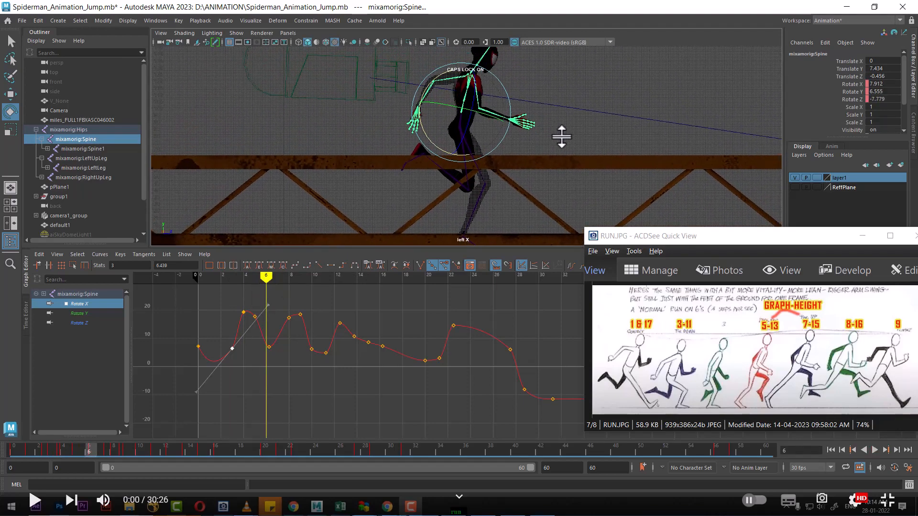
pyautogui.moveTo(561, 137)
pyautogui.keyDown('alt'); pyautogui.mouseDown(button='right')
pyautogui.moveTo(545, 102)
pyautogui.moveTo(554, 124)
pyautogui.mouseUp(button='right'); pyautogui.keyUp('alt')
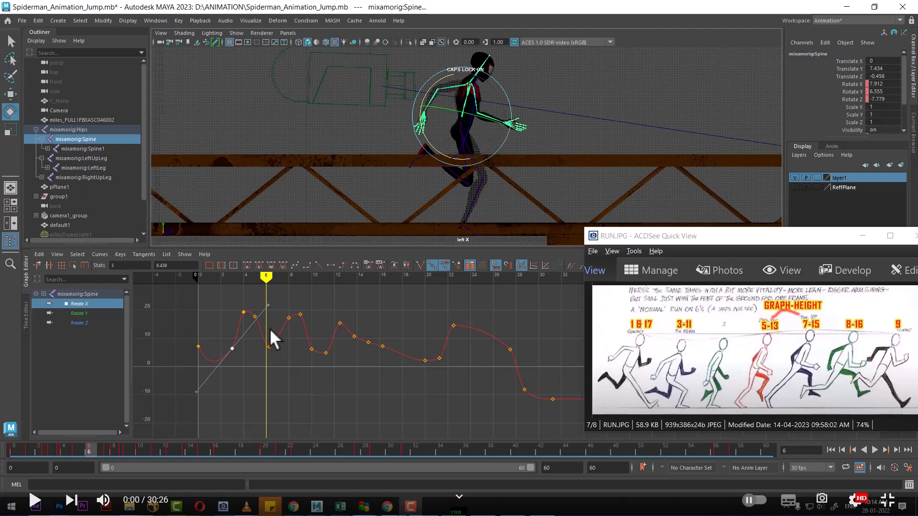
pyautogui.moveTo(271, 348); pyautogui.dragTo(269, 336)
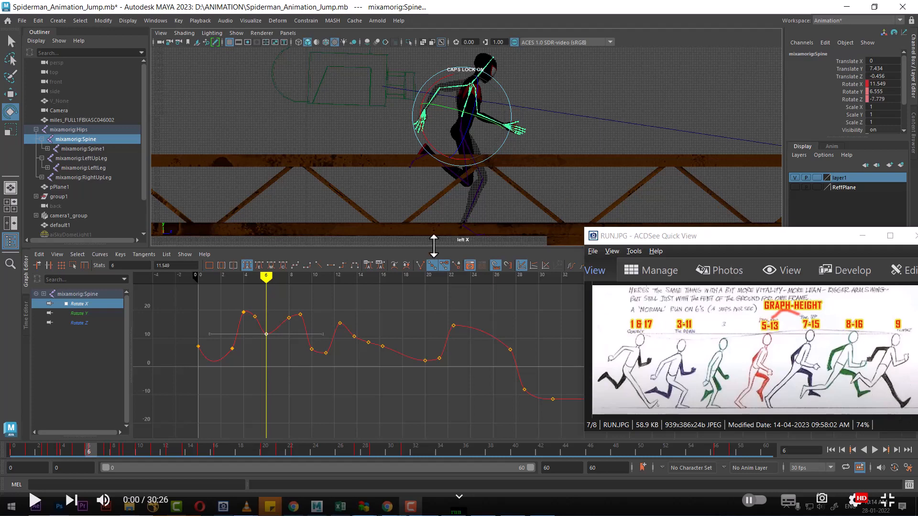
# Step: Isolate the Spine joint's Rotate Y curve and try raising its key near frame 6, undoing the change
pyautogui.click(84, 310)
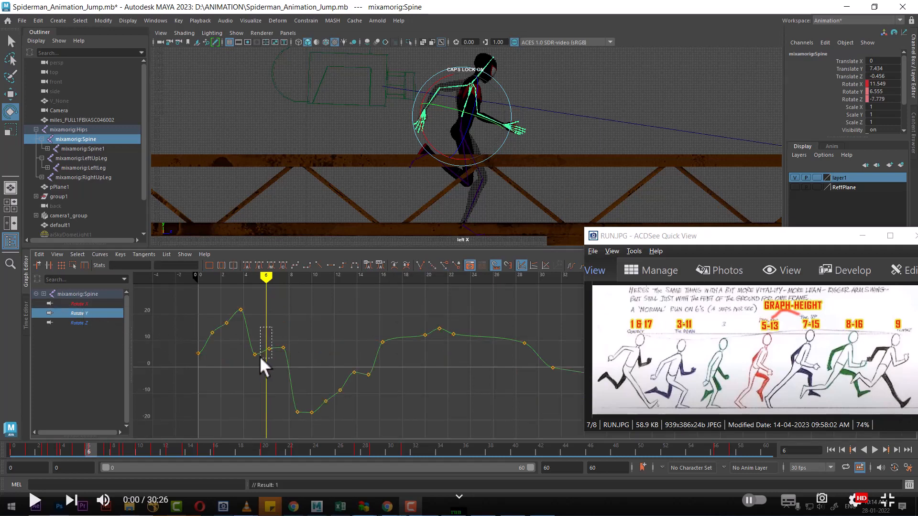
pyautogui.moveTo(260, 357); pyautogui.dragTo(260, 358)
pyautogui.moveTo(265, 349); pyautogui.dragTo(266, 338, button='middle')
pyautogui.hotkey('ctrl', 'z')
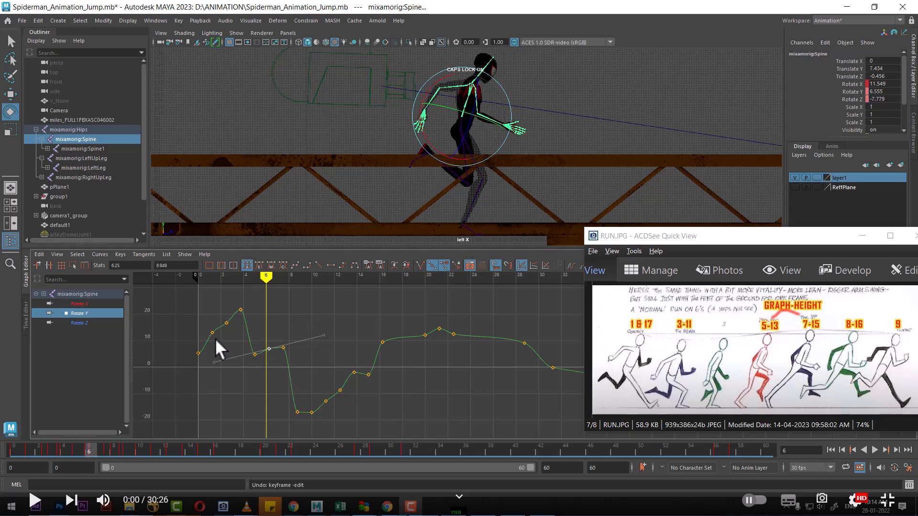
# Step: Isolate the Spine joint's Rotate Z curve and try lowering its key near frame 6, undoing the change
pyautogui.click(85, 324)
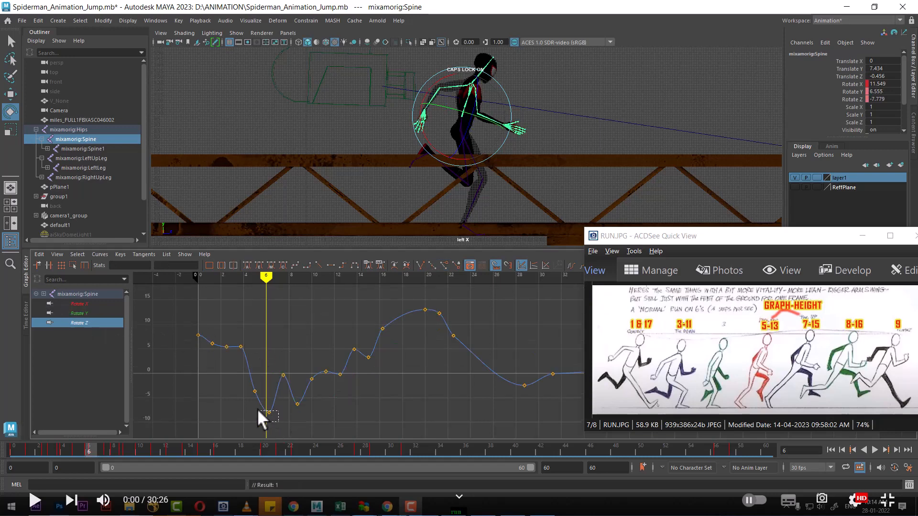
pyautogui.moveTo(258, 410); pyautogui.dragTo(266, 413)
pyautogui.moveTo(266, 413); pyautogui.dragTo(266, 420, button='middle')
pyautogui.hotkey('ctrl', 'z')
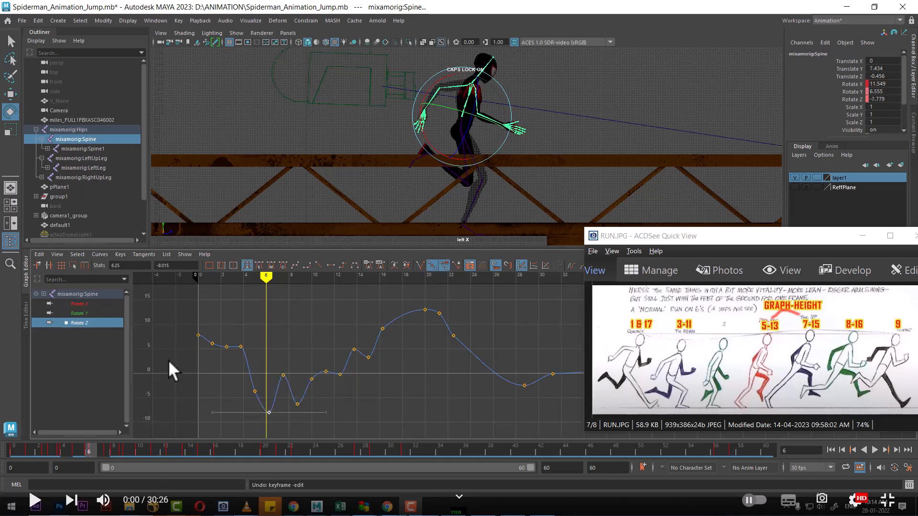
# Step: In the perspective view, raise the Spine joint's Rotate X key at frame 6 to about 13.4
pyautogui.click(84, 303)
pyautogui.press('space')
pyautogui.moveTo(541, 136); pyautogui.dragTo(541, 96)
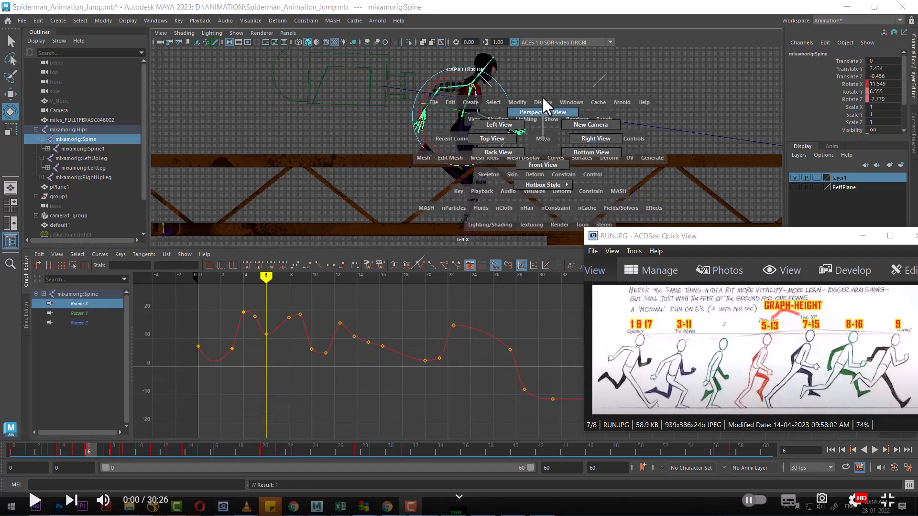
pyautogui.keyDown('alt'); pyautogui.moveTo(607, 131); pyautogui.dragTo(506, 190); pyautogui.keyUp('alt')
pyautogui.press('f')
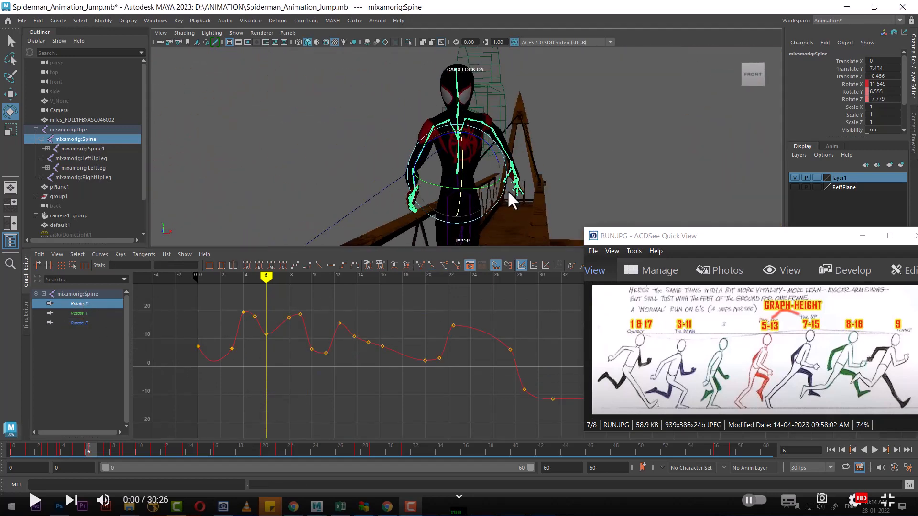
pyautogui.click(267, 333)
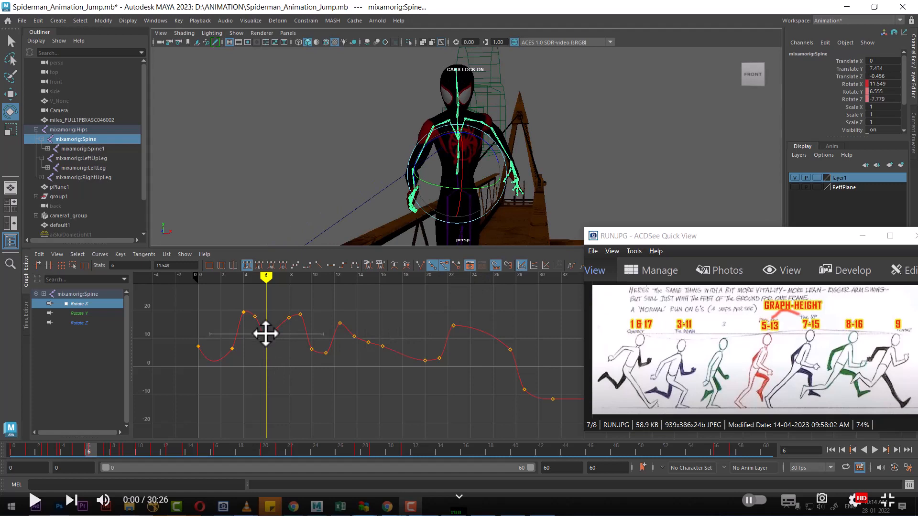
pyautogui.moveTo(265, 333); pyautogui.dragTo(266, 329)
pyautogui.keyDown('alt'); pyautogui.moveTo(516, 158); pyautogui.dragTo(445, 88); pyautogui.keyUp('alt')
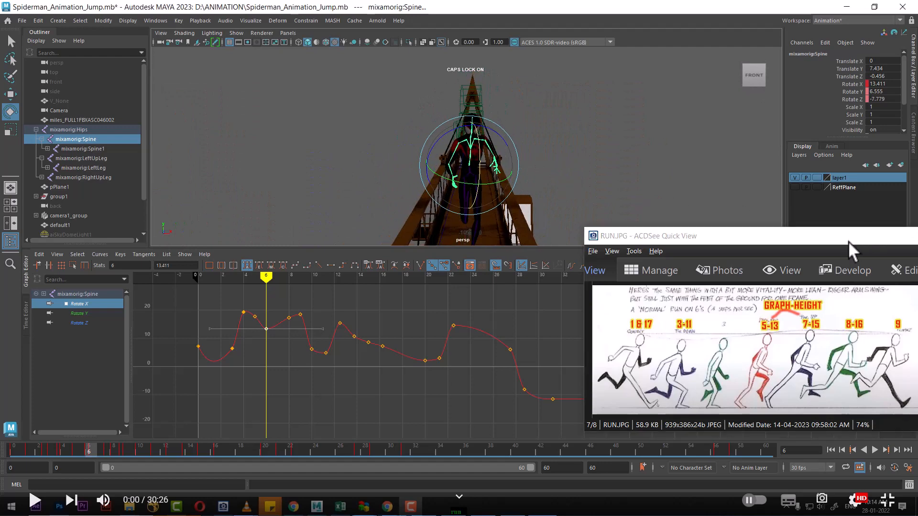
# Step: Look through camera1 and scrub the shot to frame 38 to review the jump
pyautogui.press('Escape')
pyautogui.click(288, 33)
pyautogui.click(407, 42)
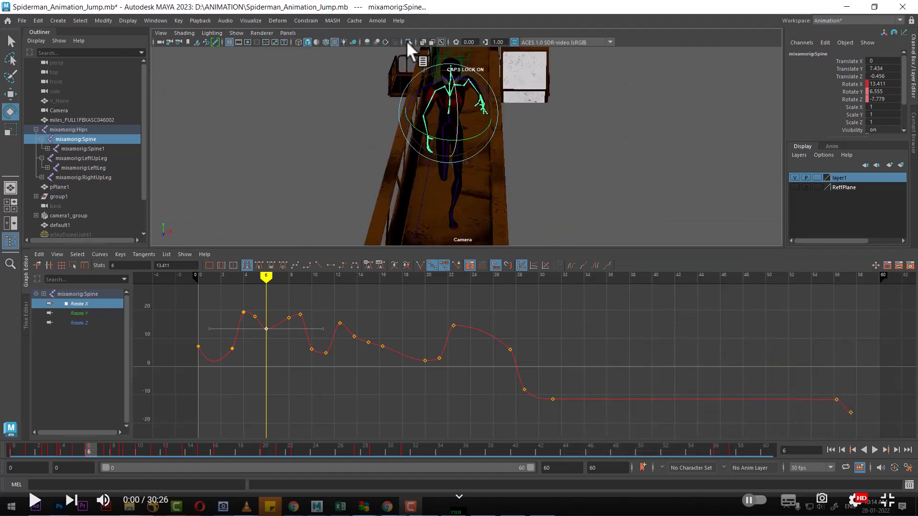
pyautogui.click(288, 33)
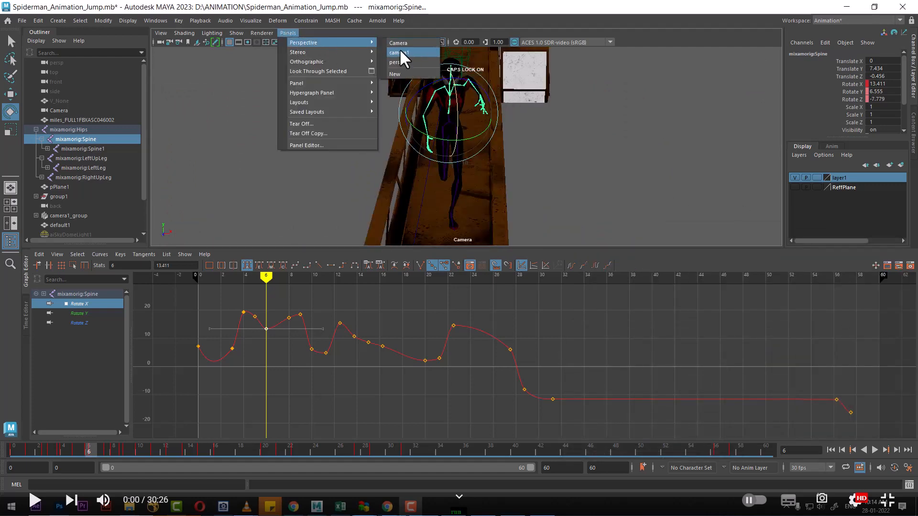
pyautogui.click(400, 48)
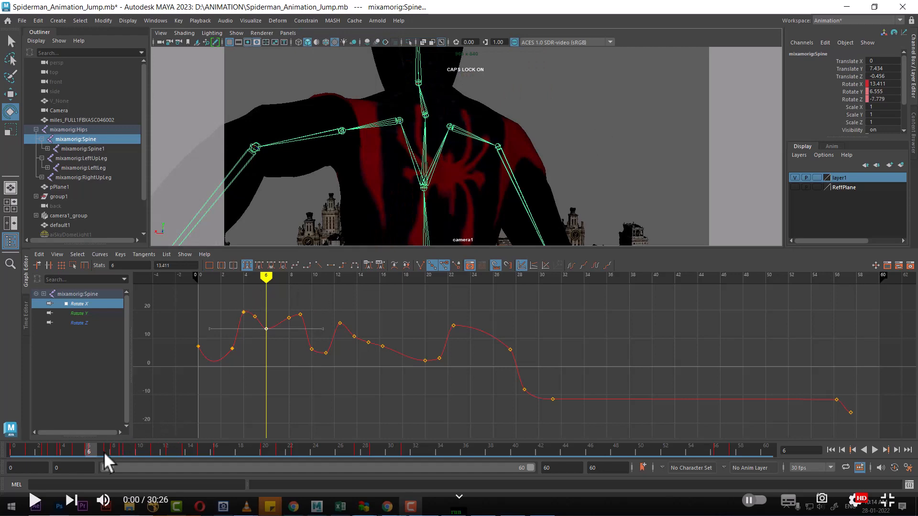
pyautogui.moveTo(104, 453)
pyautogui.mouseDown()
pyautogui.moveTo(53, 453)
pyautogui.moveTo(490, 466)
pyautogui.mouseUp()
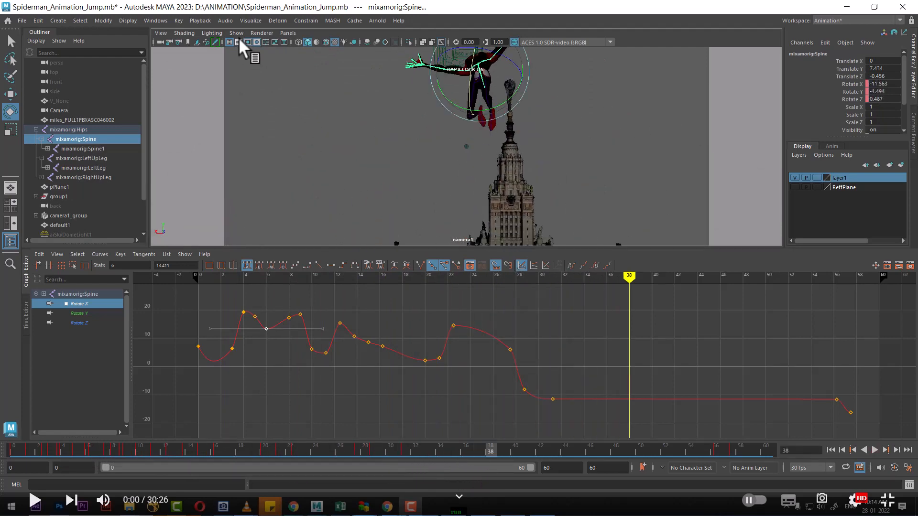
# Step: Switch away from Maya to an open reference window
pyautogui.hotkey('alt', 'Tab')
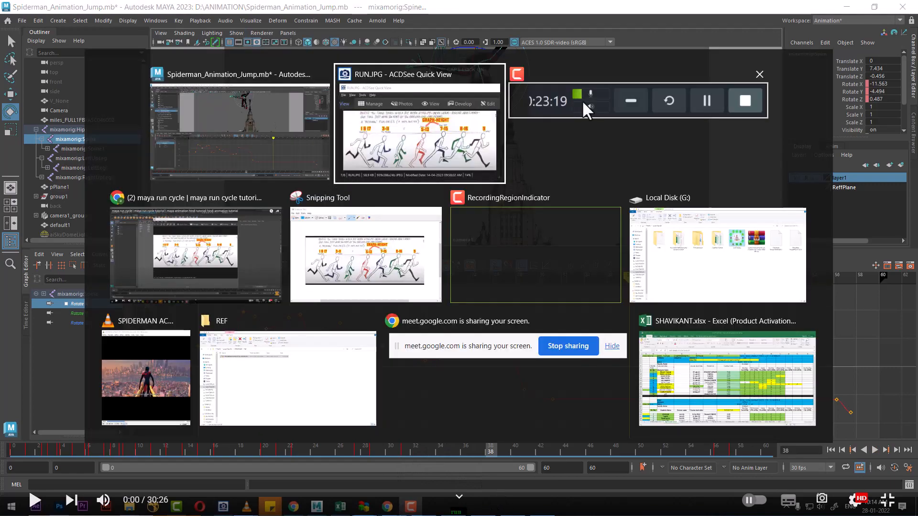